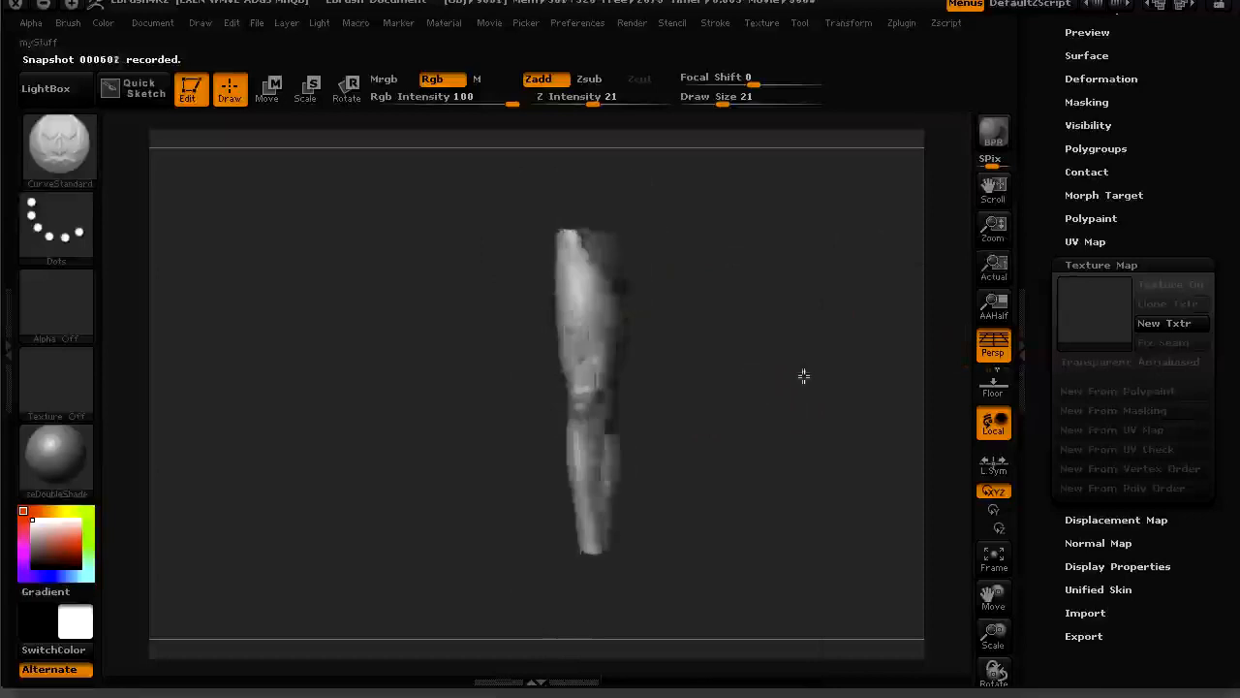
Step: Examine the sculpted leg at its highest subdivision level from several sides
key(bracketright)
key(bracketright)
mouse_move(718, 408)
mouse_down()
mouse_move(706, 409)
mouse_move(728, 420)
mouse_up()
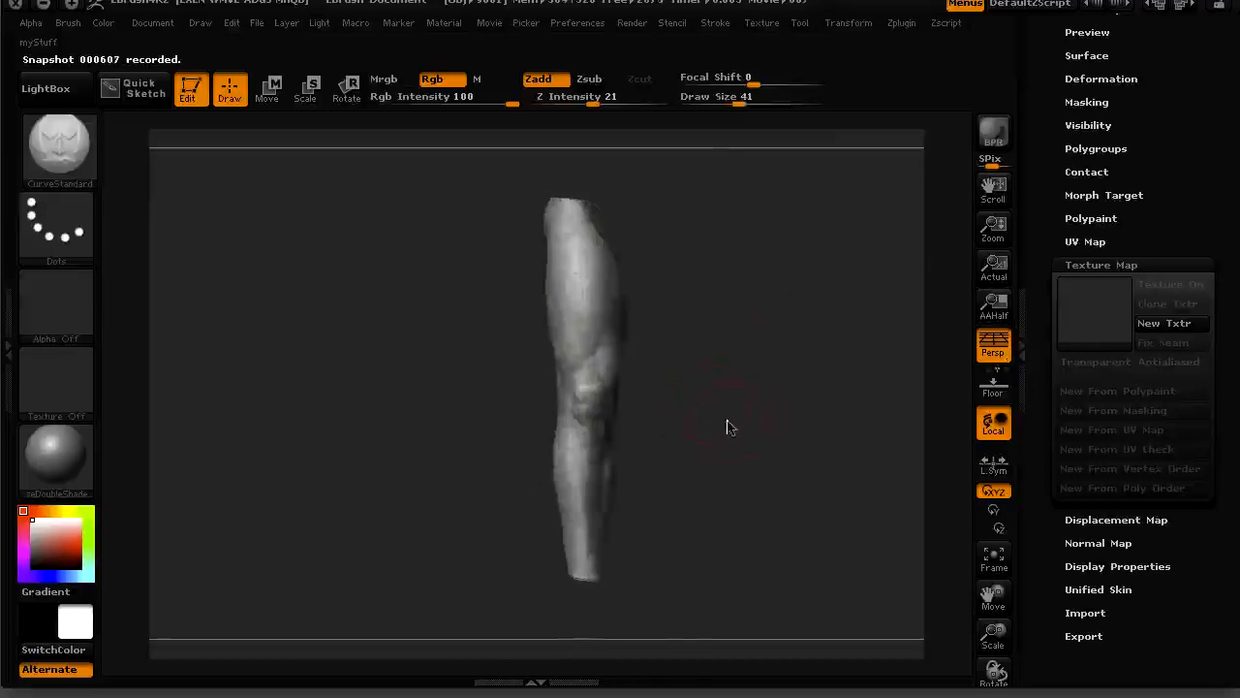
key(space)
drag(649, 415, 665, 420)
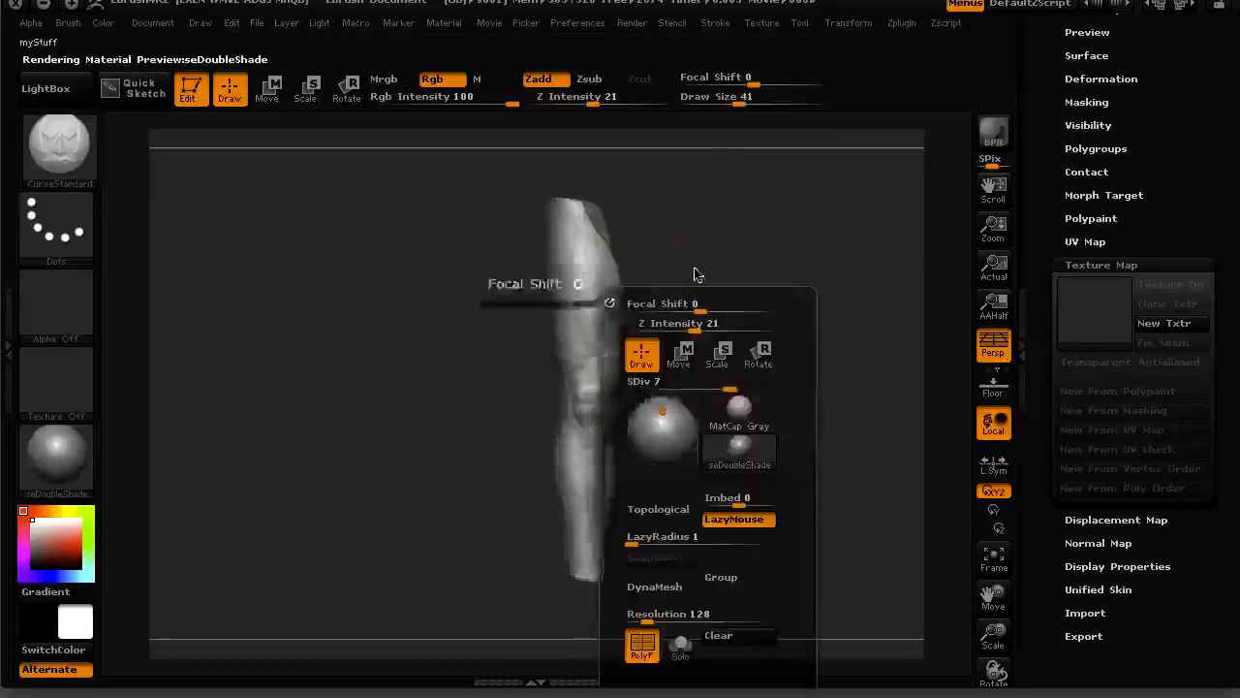
mouse_move(740, 392)
mouse_down()
mouse_move(773, 387)
mouse_move(741, 382)
mouse_move(757, 412)
mouse_up()
key(bracketleft)
key(bracketleft)
key(bracketleft)
key(bracketright)
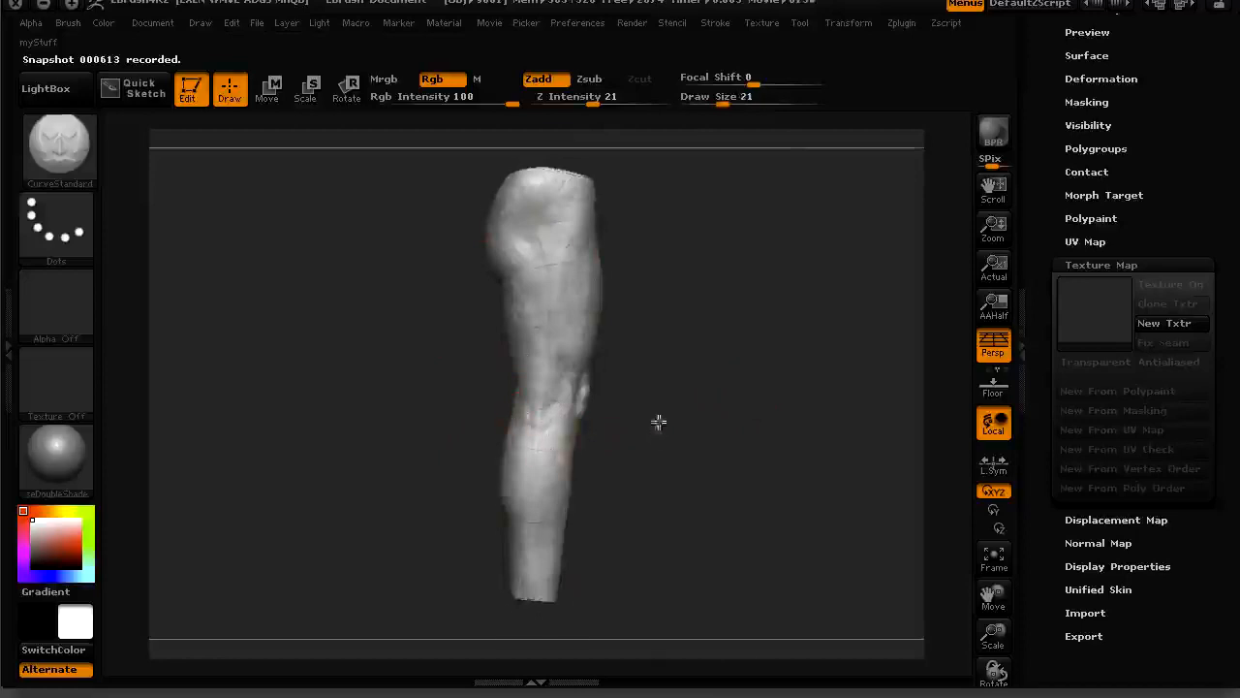
Step: Lower the leg to subdivision level 3 and return it to high detail to compare the forms
key(f)
key(space)
click(617, 392)
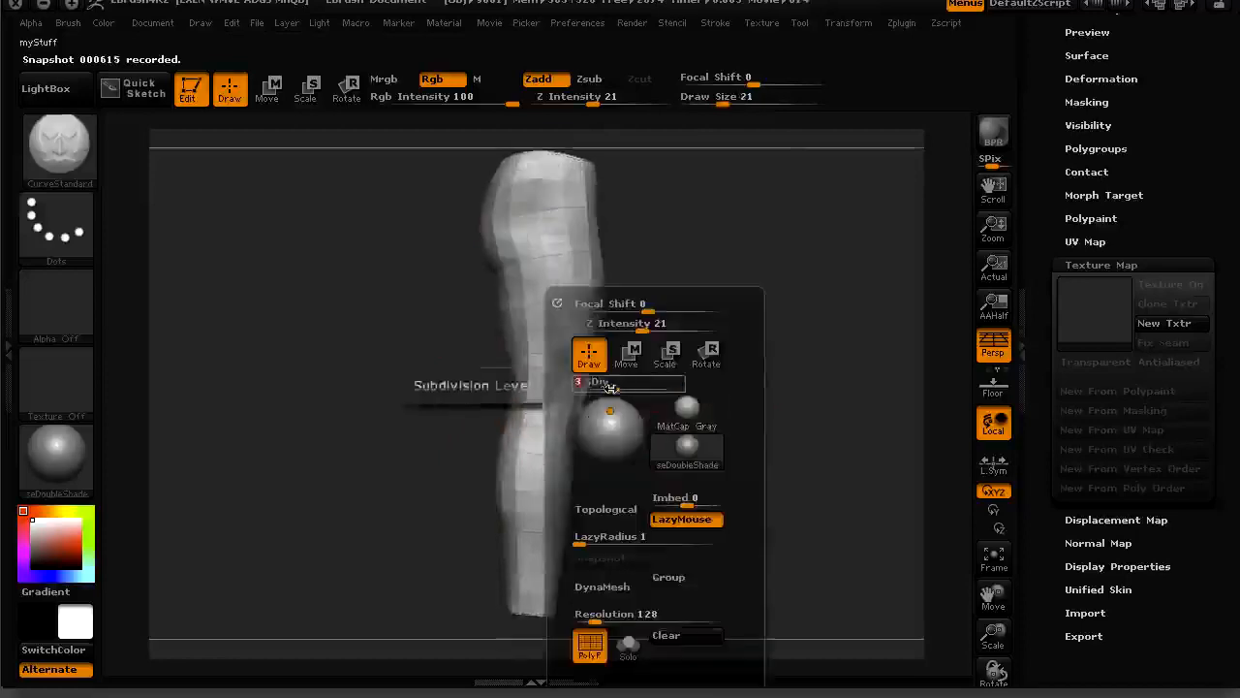
key(space)
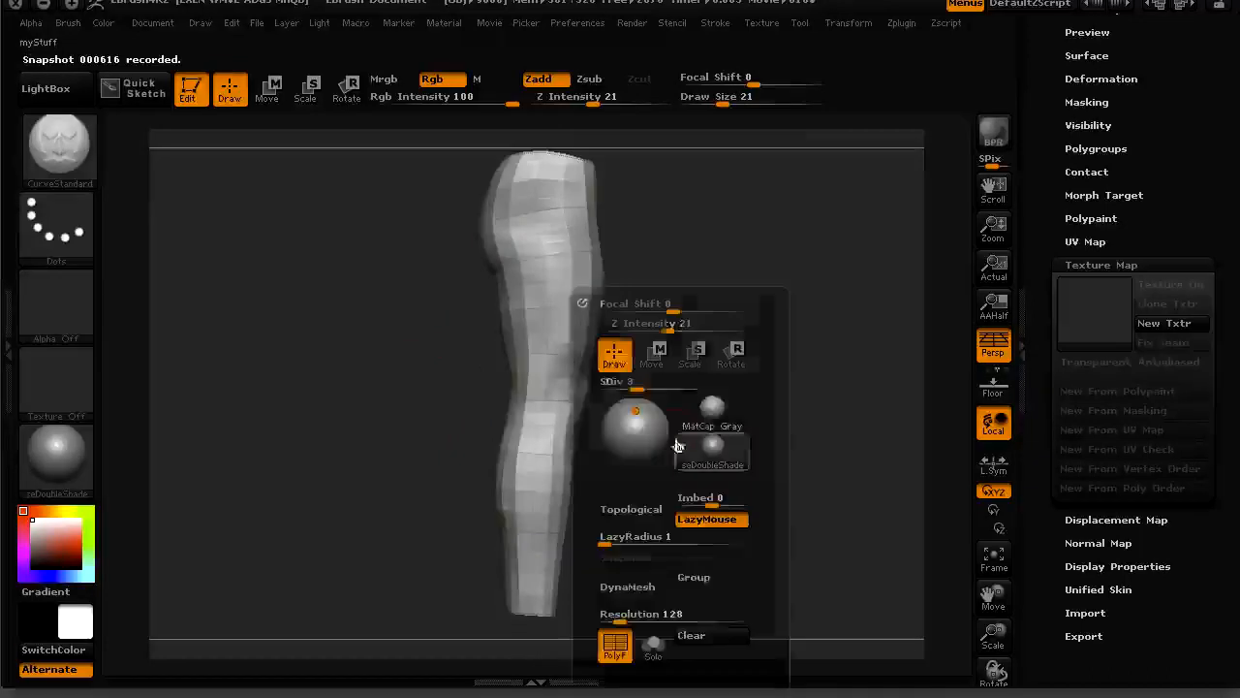
mouse_move(778, 343)
mouse_down()
mouse_move(304, 437)
mouse_move(391, 495)
mouse_move(385, 473)
mouse_up()
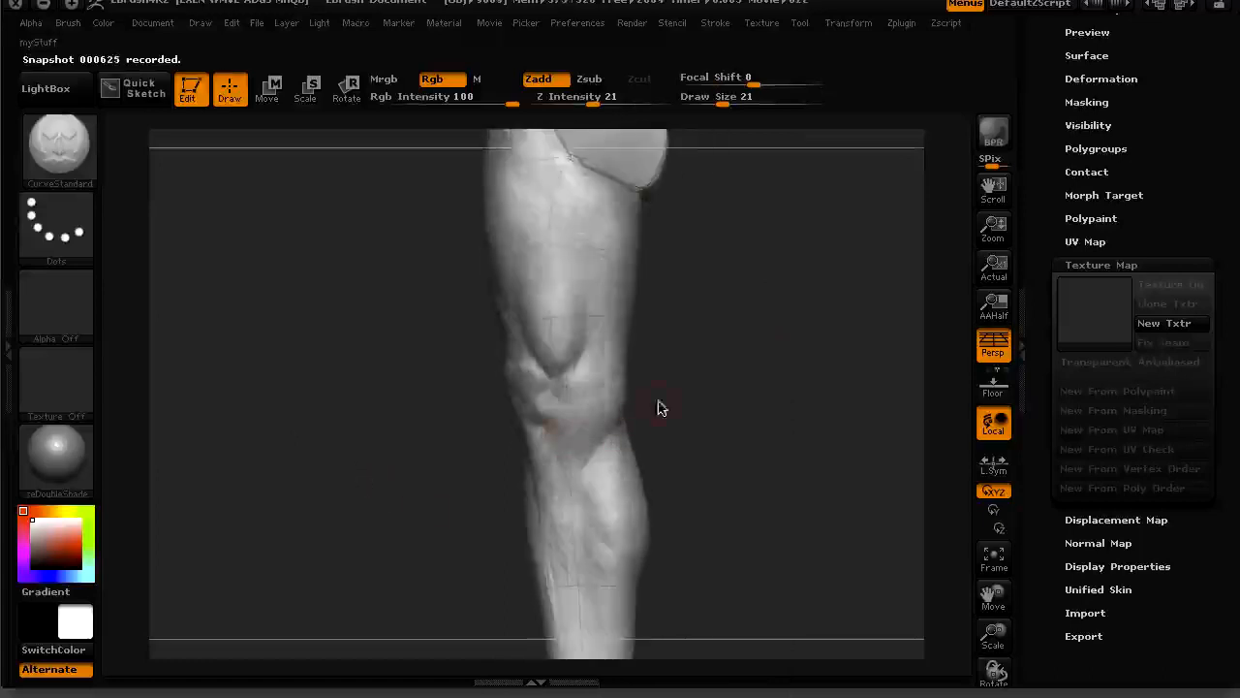
Step: Inspect the knee in full detail and compare it with the blocky low-subdivision leg shape
drag(505, 438, 455, 465)
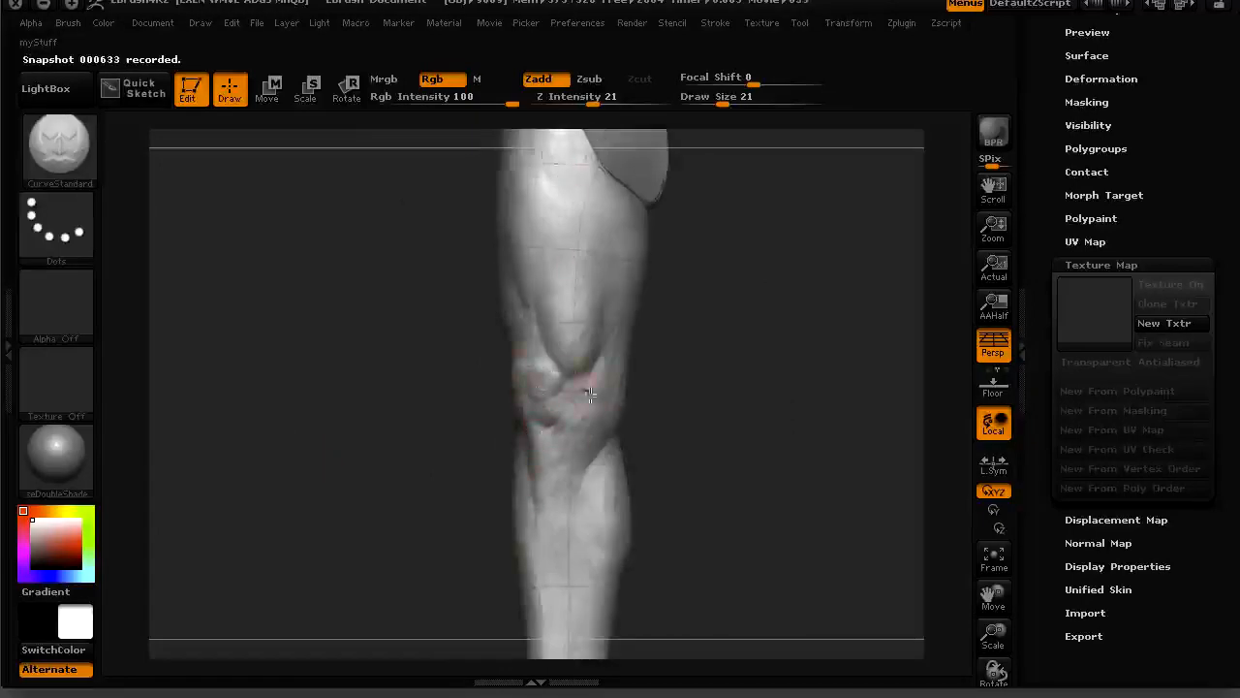
drag(351, 482, 417, 474)
drag(477, 438, 362, 451)
key(space)
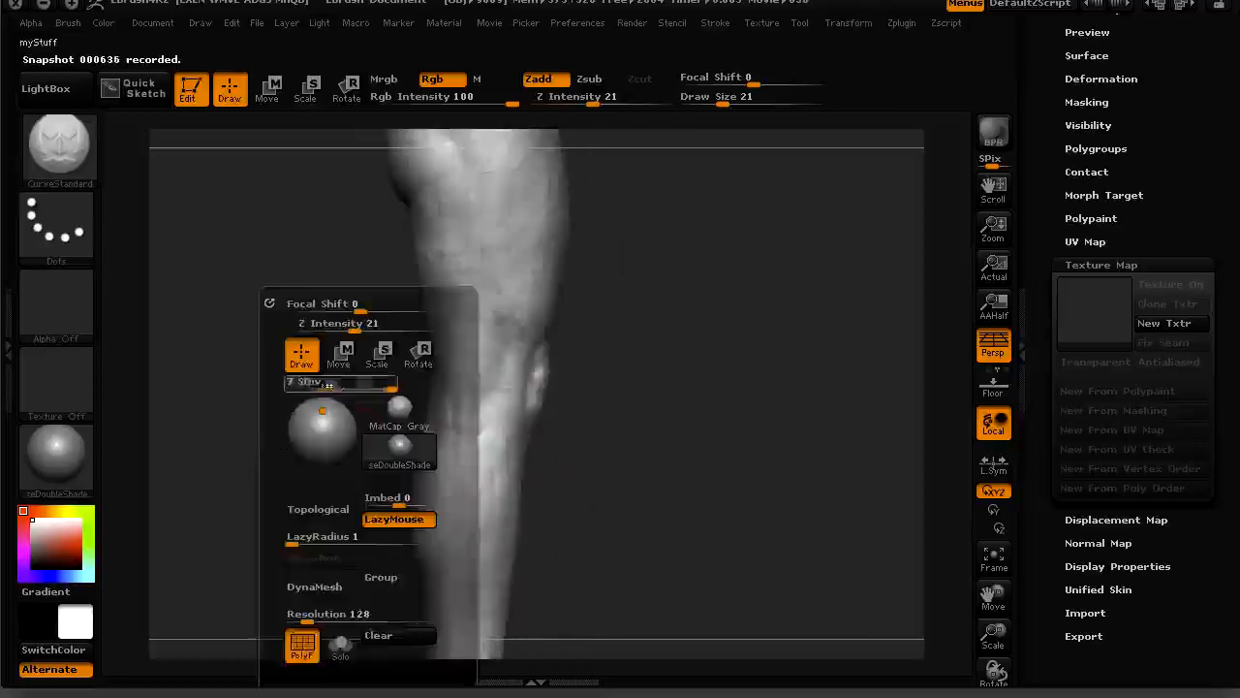
drag(336, 386, 310, 387)
drag(660, 470, 563, 342)
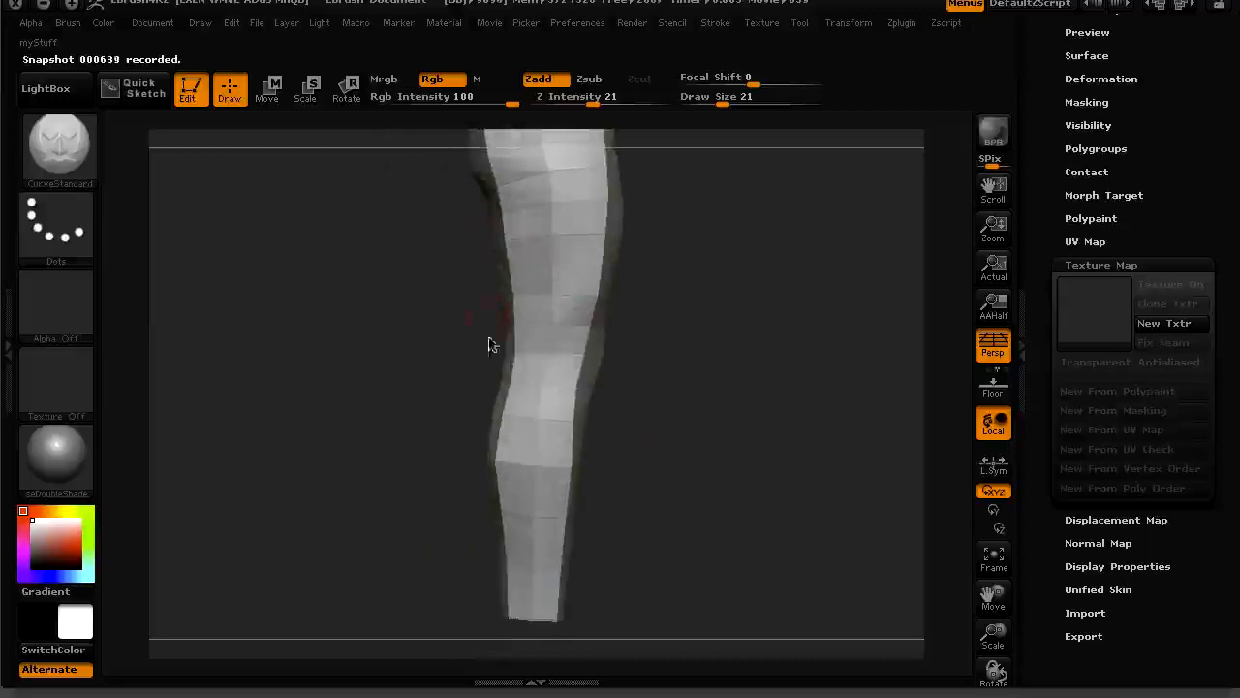
drag(627, 400, 675, 392)
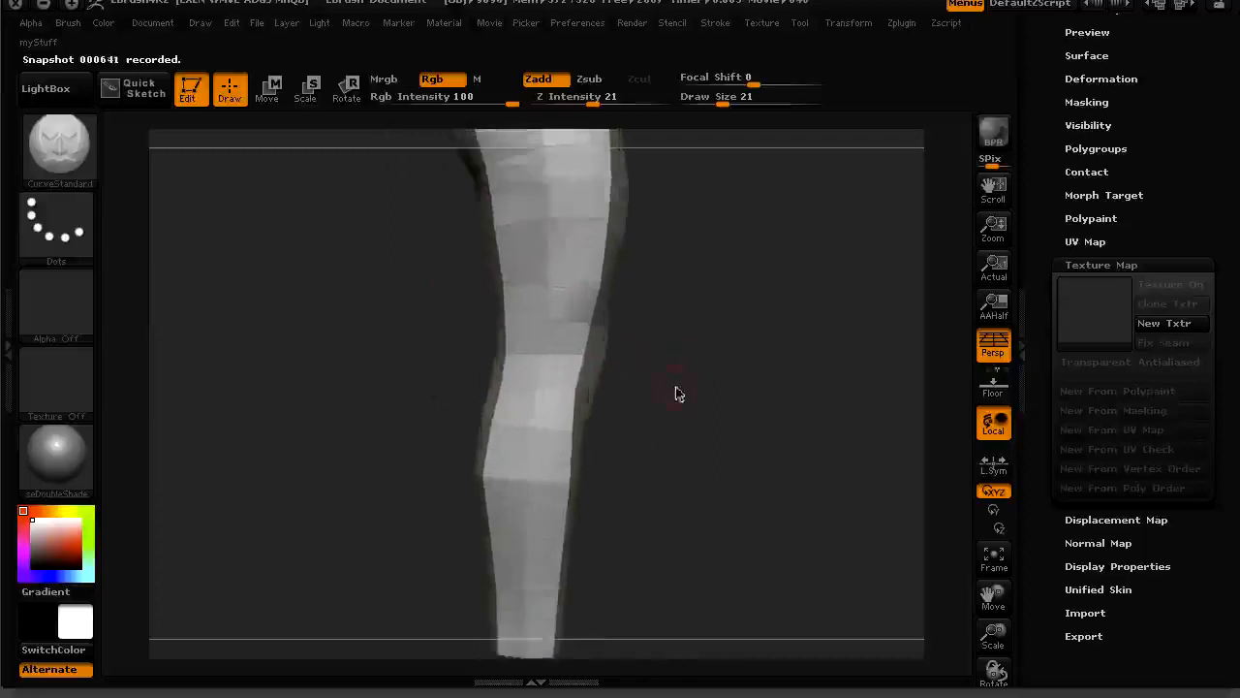
key(space)
click(697, 354)
drag(865, 282, 732, 383)
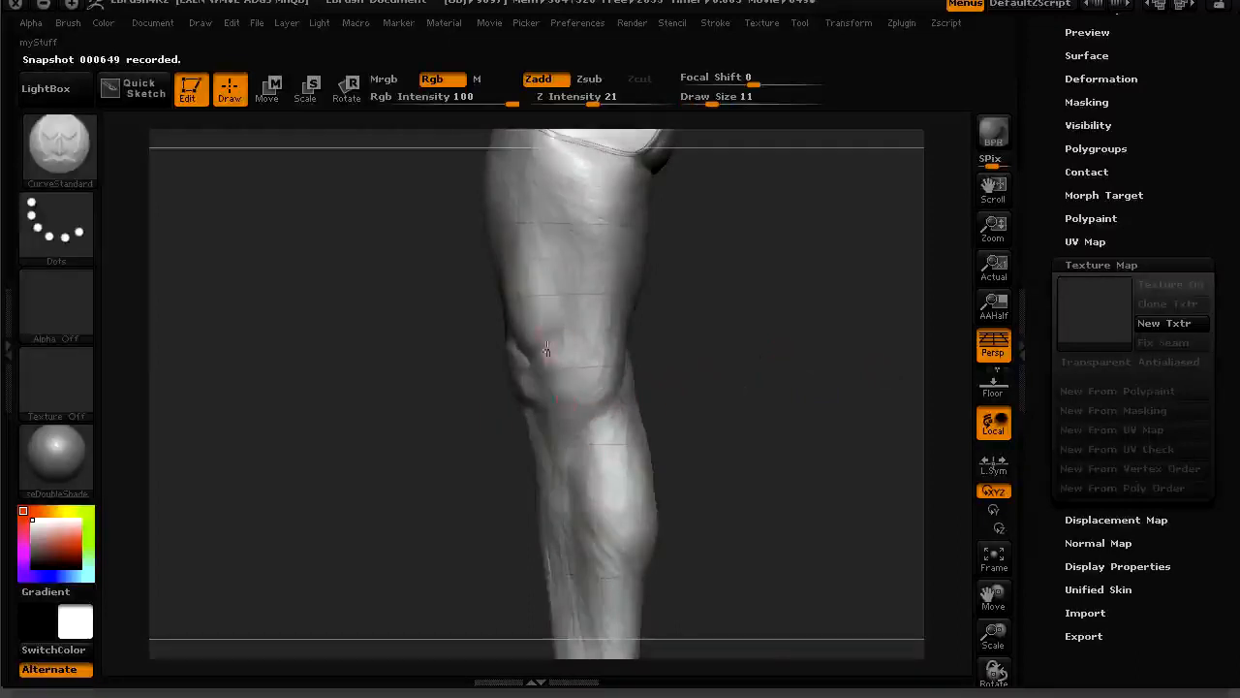
Step: Reduce the leg to a coarse subdivision level, check its front planes, and restore level 7
drag(521, 410, 397, 457)
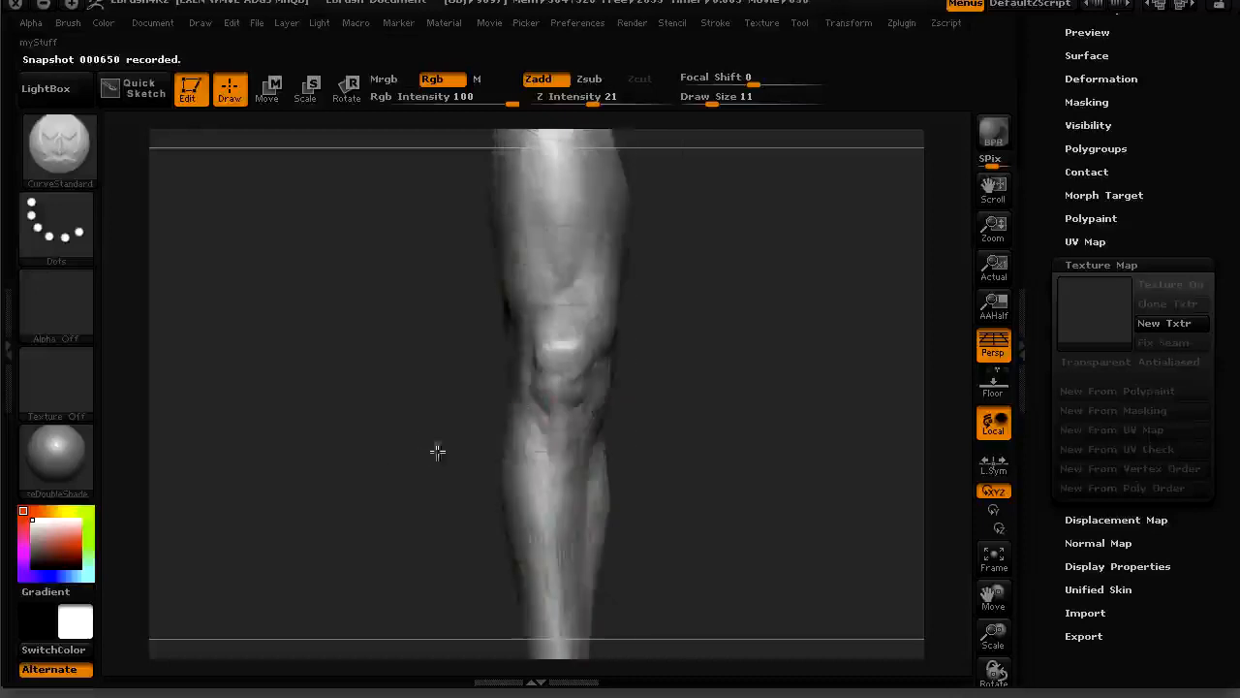
drag(743, 405, 608, 385)
key(space)
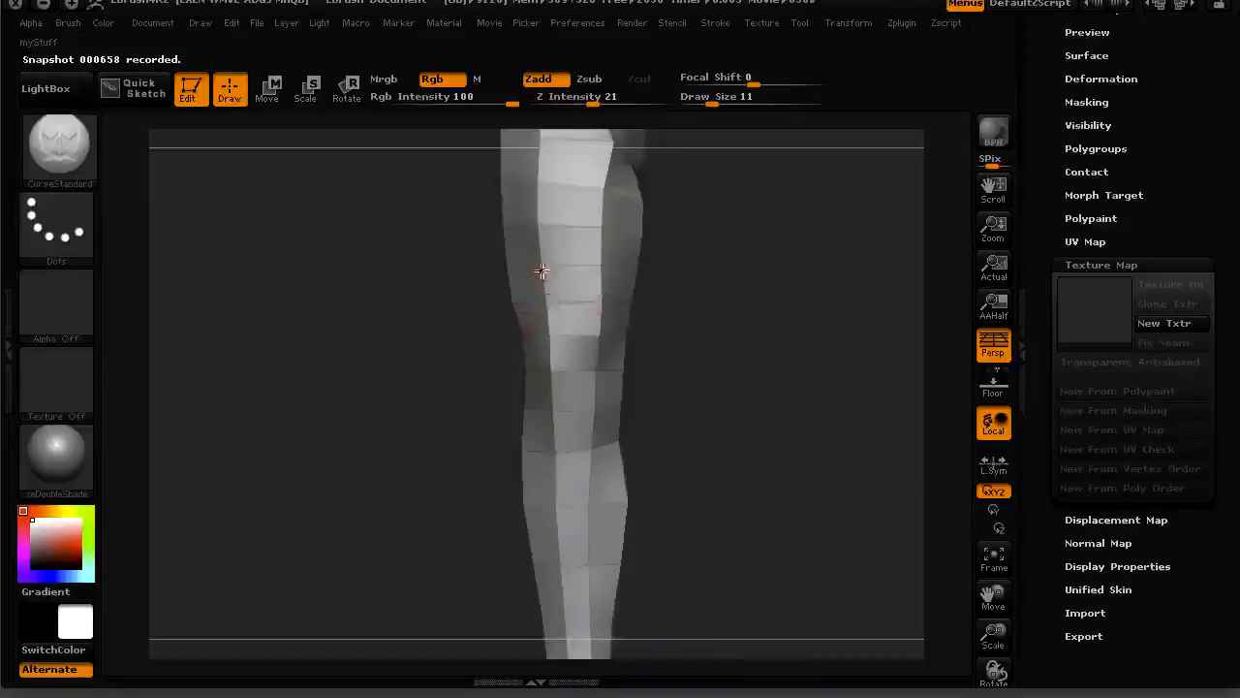
key(space)
drag(714, 385, 761, 385)
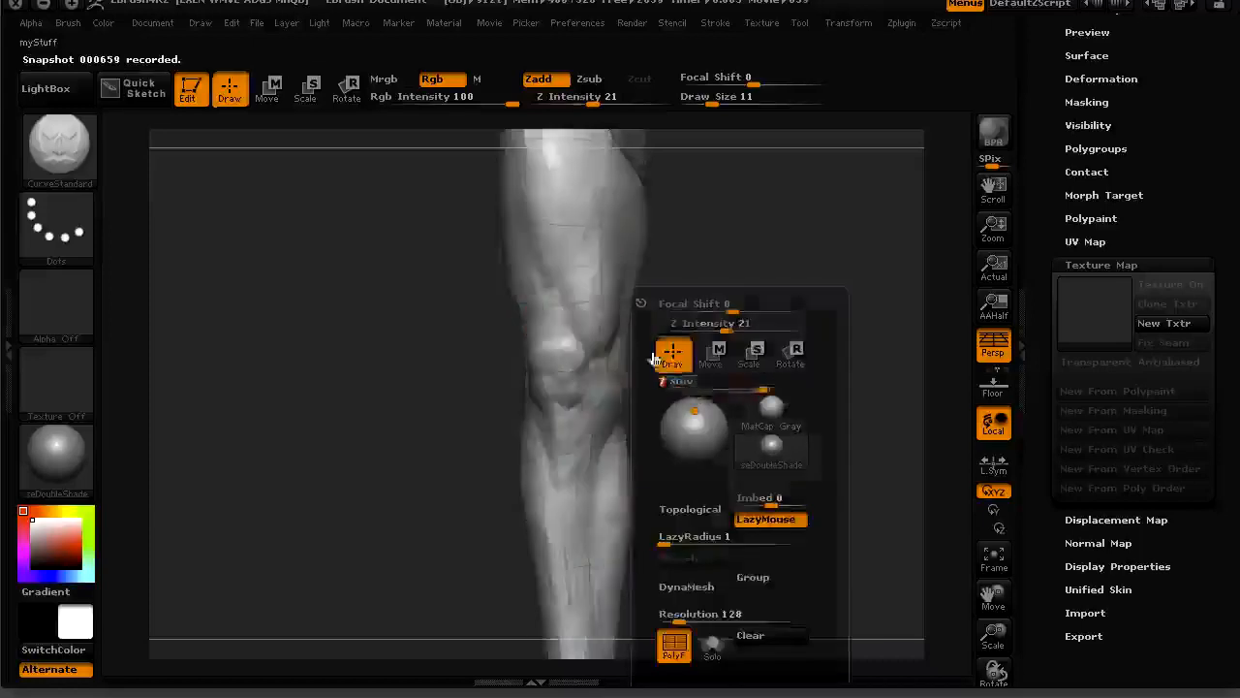
Step: Study the knee and the surrounding muscle forms from the front and the inner side of the leg
drag(443, 379, 504, 402)
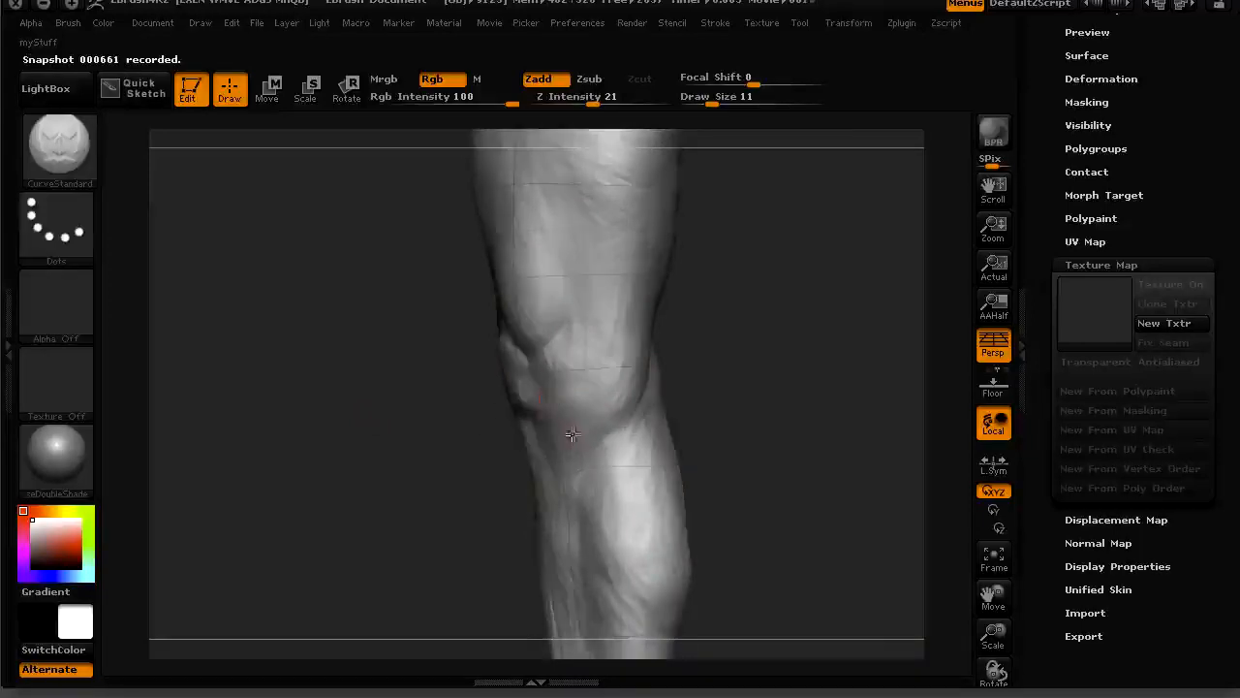
drag(351, 436, 438, 423)
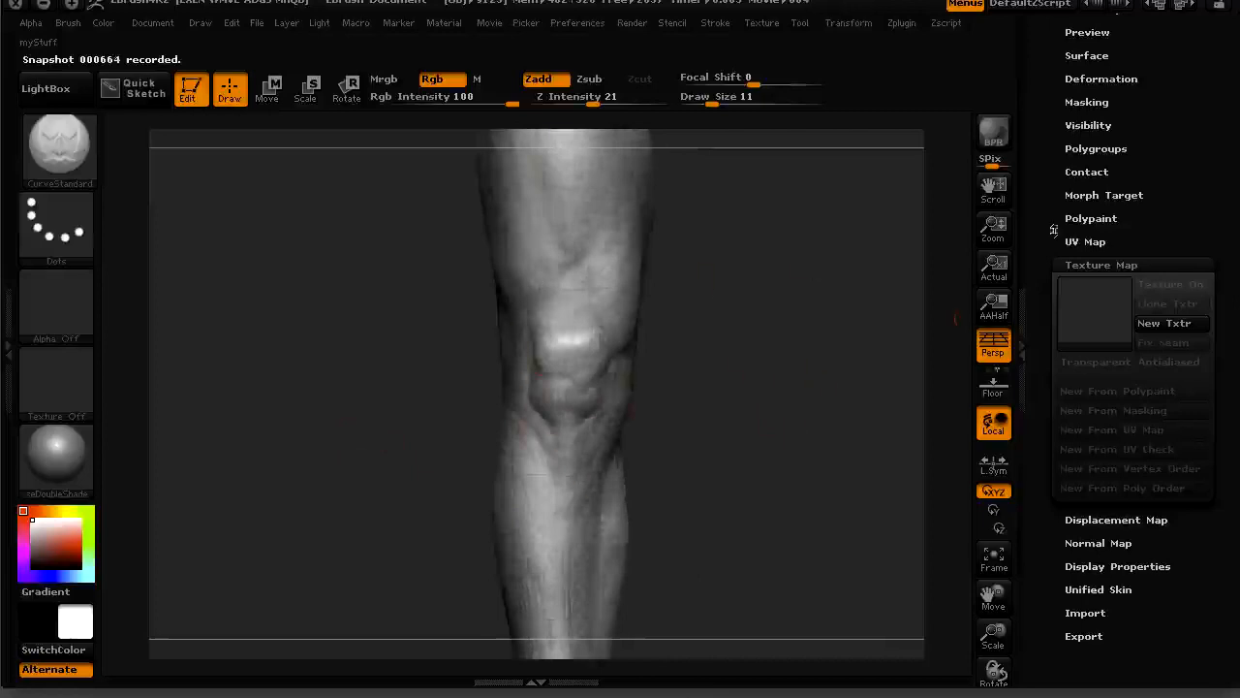
drag(765, 378, 767, 410)
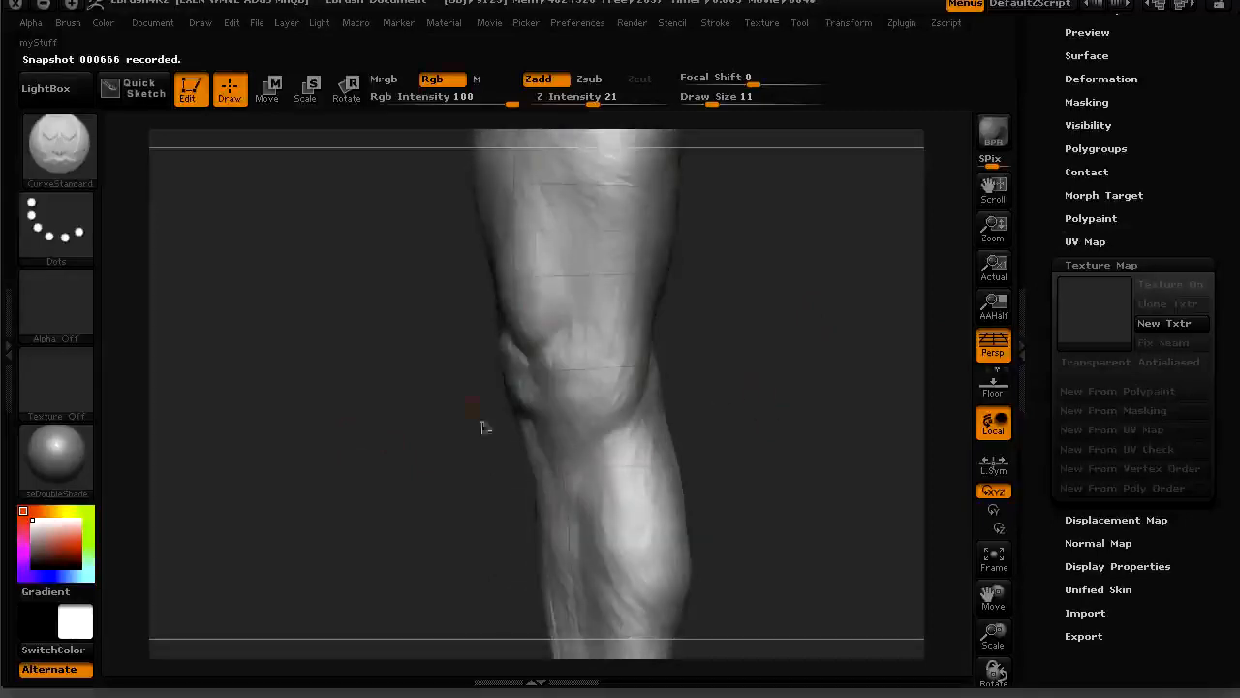
drag(841, 376, 731, 347)
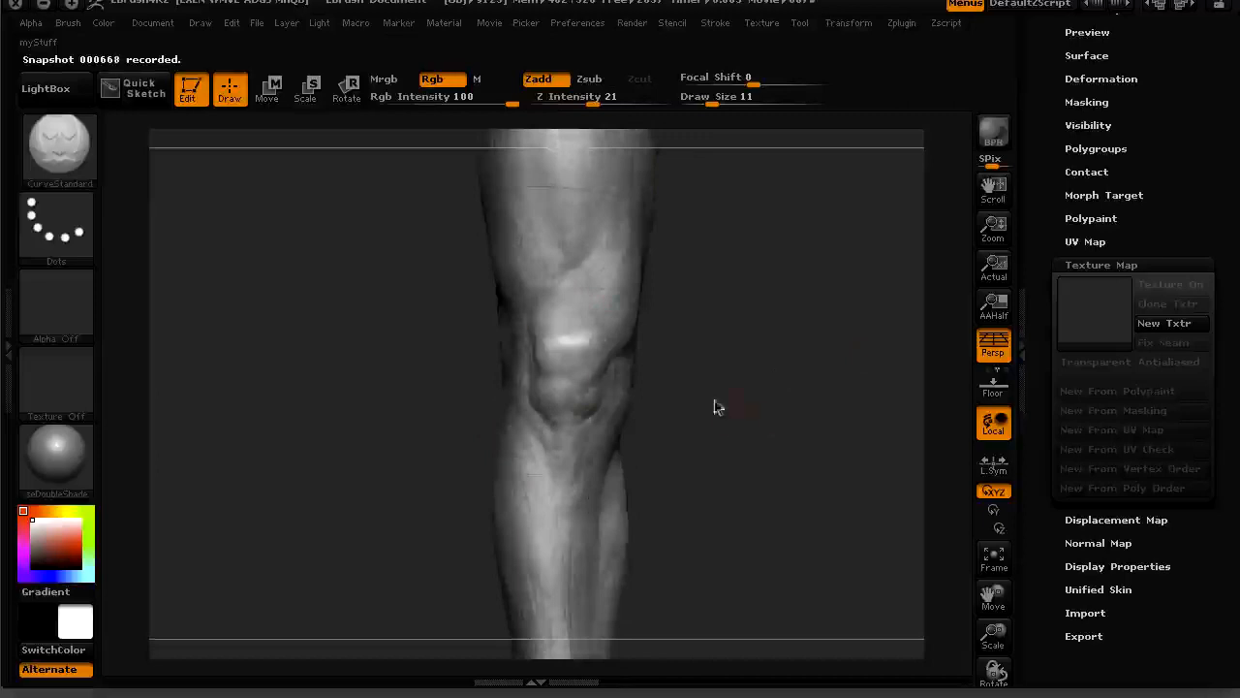
key(space)
mouse_move(726, 387)
mouse_down()
mouse_move(676, 373)
mouse_move(718, 387)
mouse_up()
key(space)
drag(822, 281, 749, 380)
Step: Turn on polypaint Colorize for the leg and reduce the draw size to 61
drag(1034, 252, 1060, 322)
click(1089, 282)
click(1066, 326)
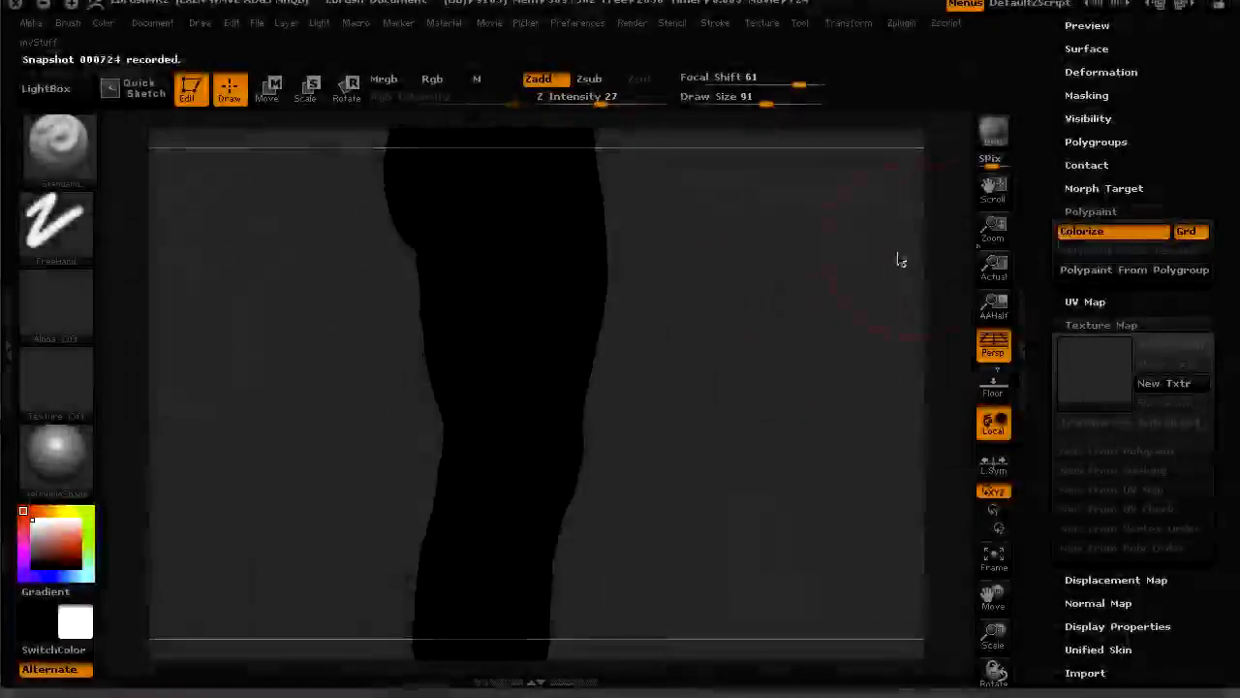
key(bracketleft)
key(bracketleft)
key(bracketleft)
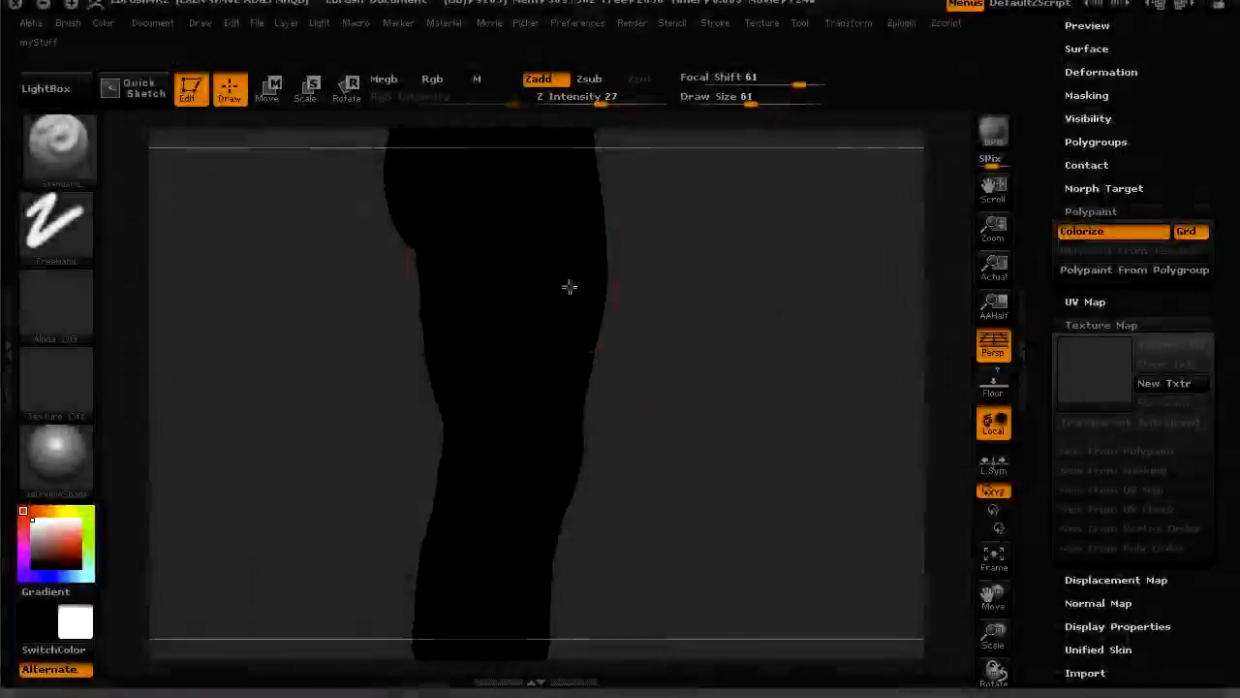
click(1080, 232)
click(1095, 234)
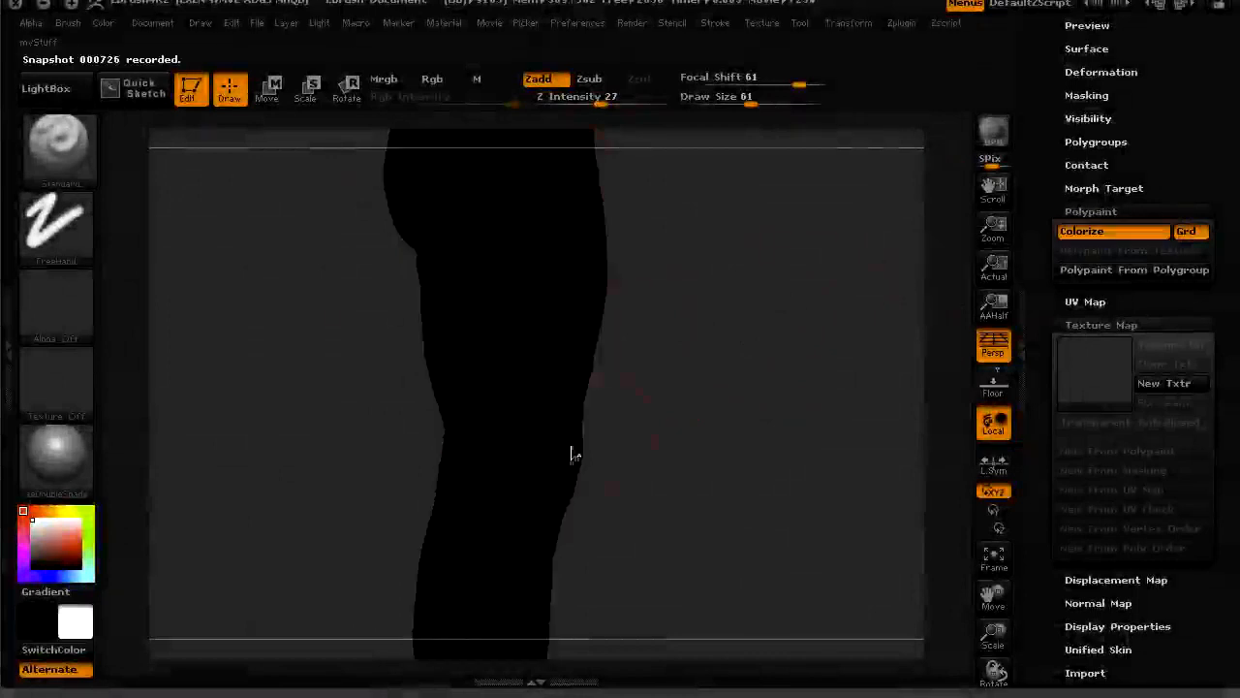
drag(736, 438, 667, 371)
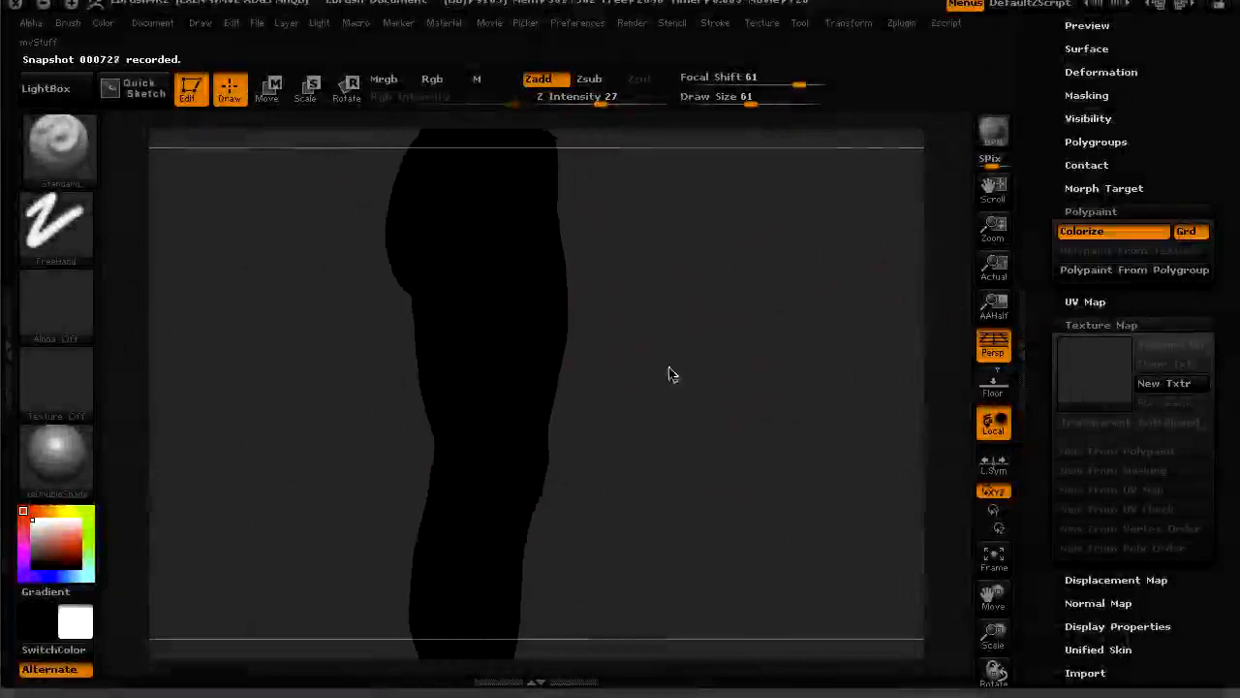
Step: Set the Standard brush to paint Rgb only, with Zadd off and a draw size of 51
click(435, 79)
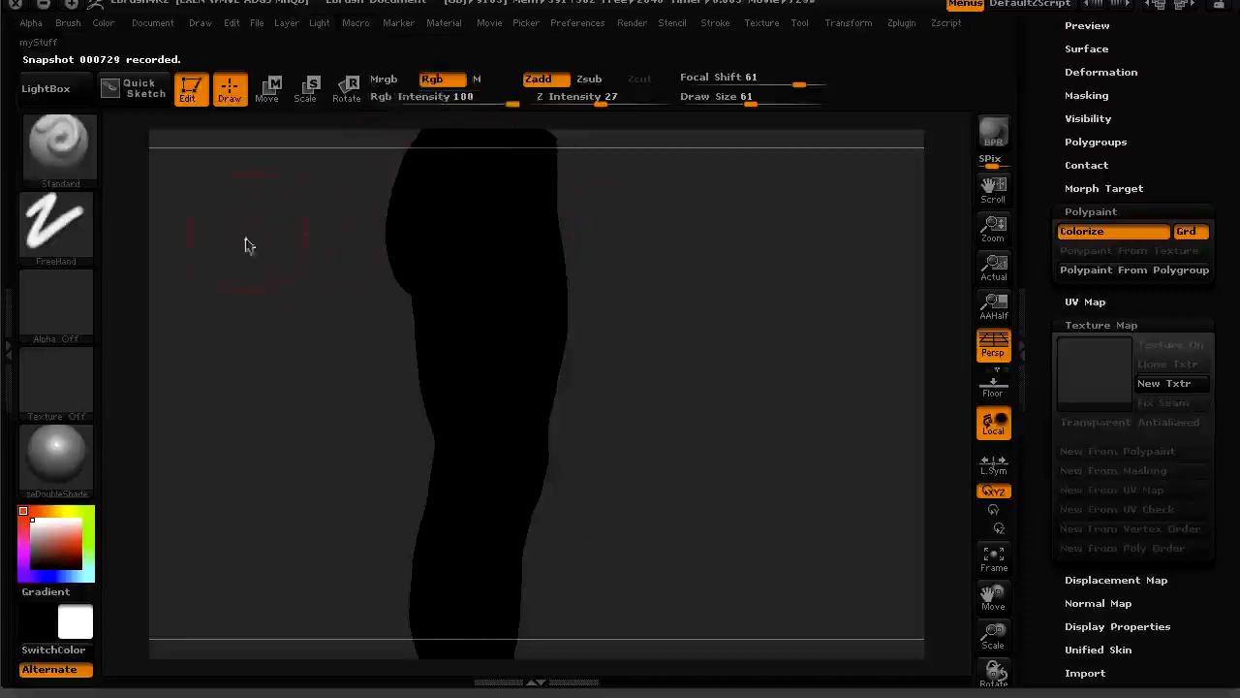
key(bracketleft)
click(537, 80)
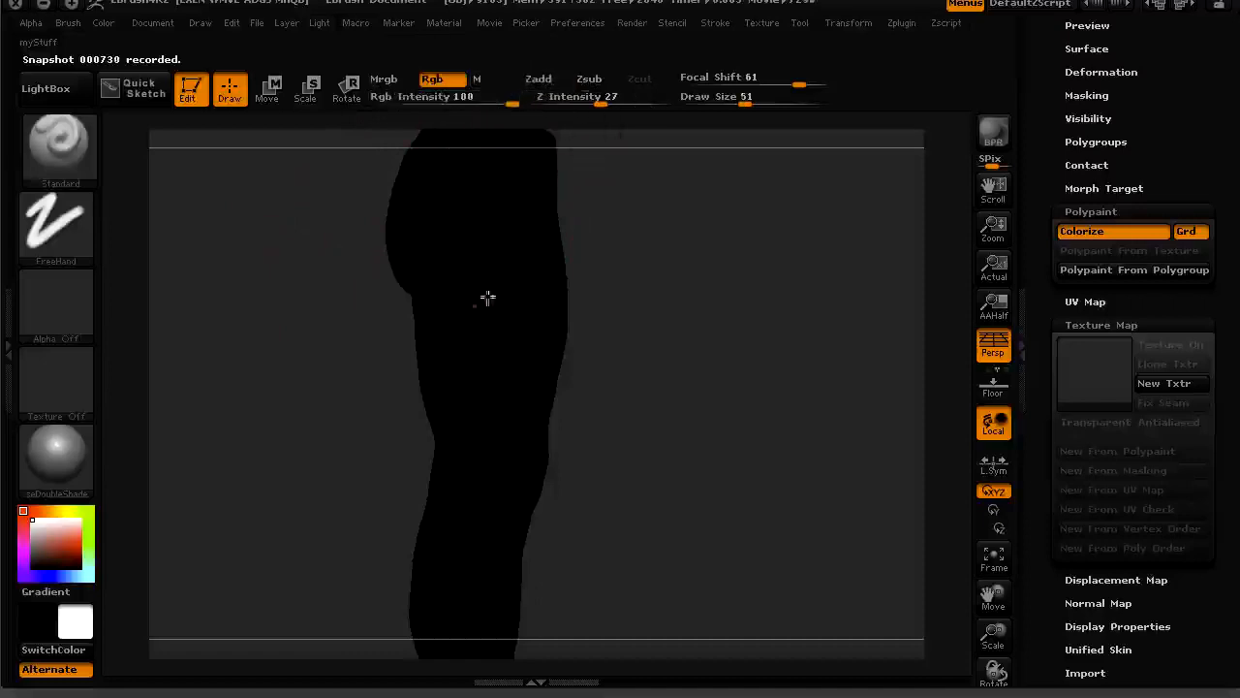
Step: Undo a white test stroke on the thigh and fill the whole leg object with white
mouse_move(468, 232)
mouse_down()
mouse_move(496, 396)
mouse_move(472, 351)
mouse_move(471, 327)
mouse_move(494, 320)
mouse_move(484, 278)
mouse_up()
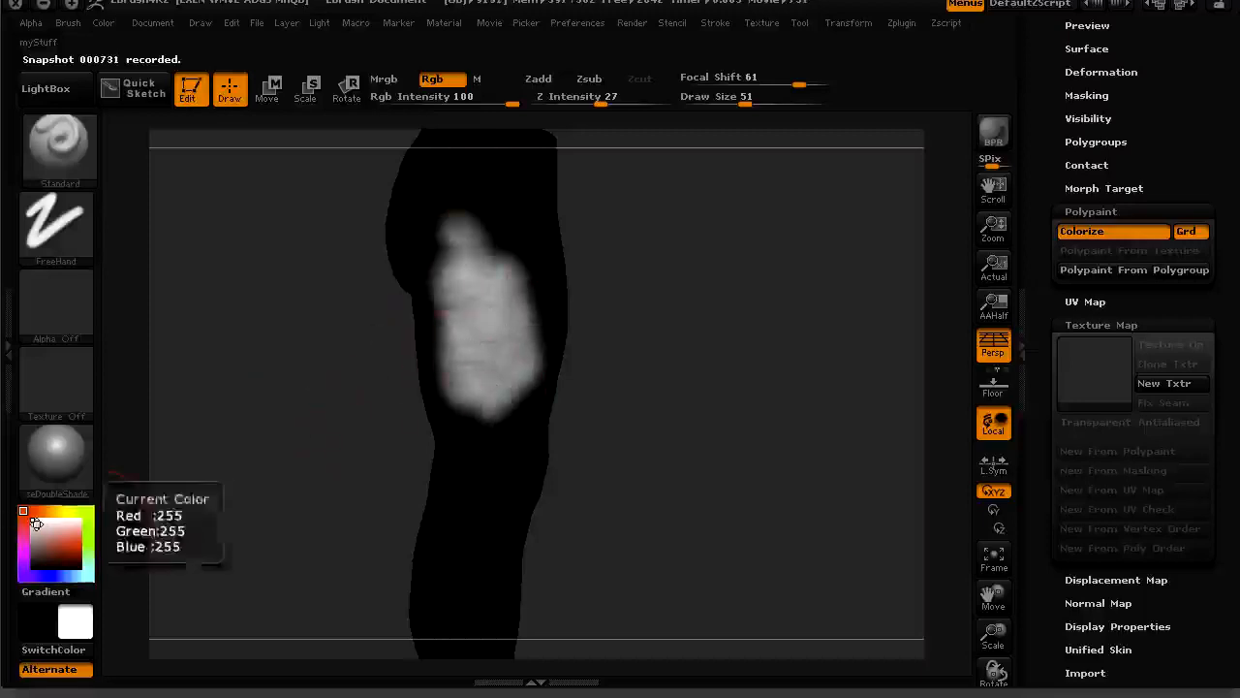
key(ctrl+z)
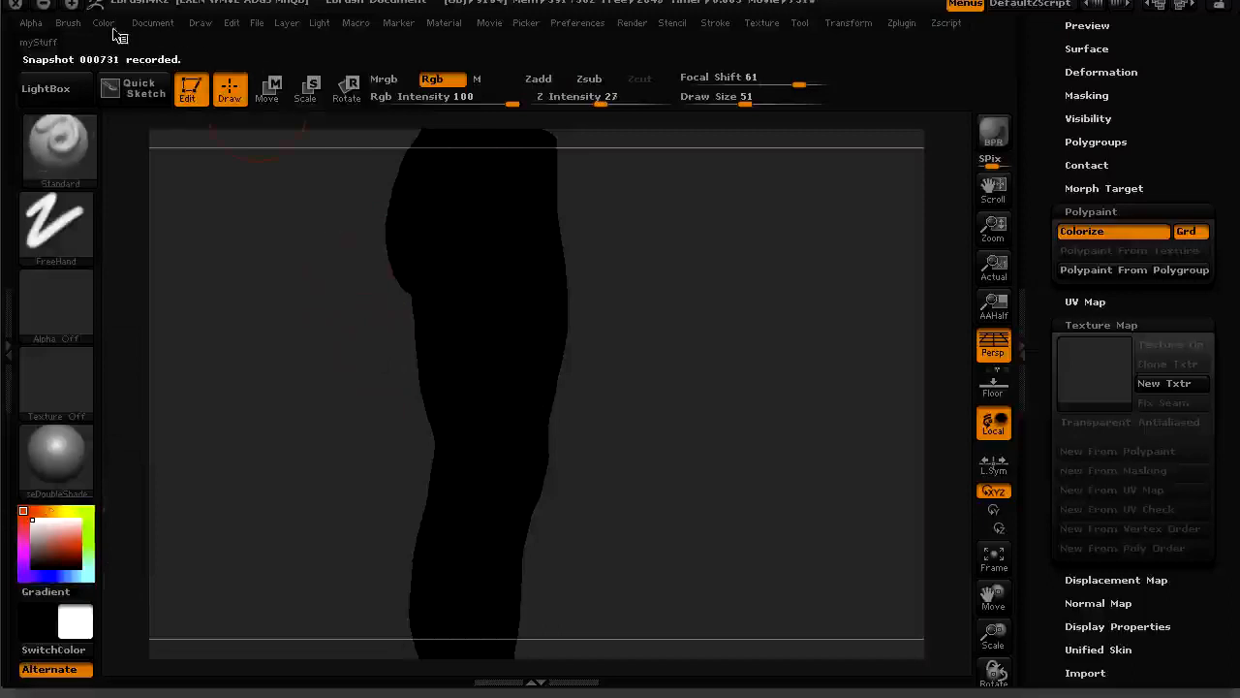
click(103, 22)
click(136, 383)
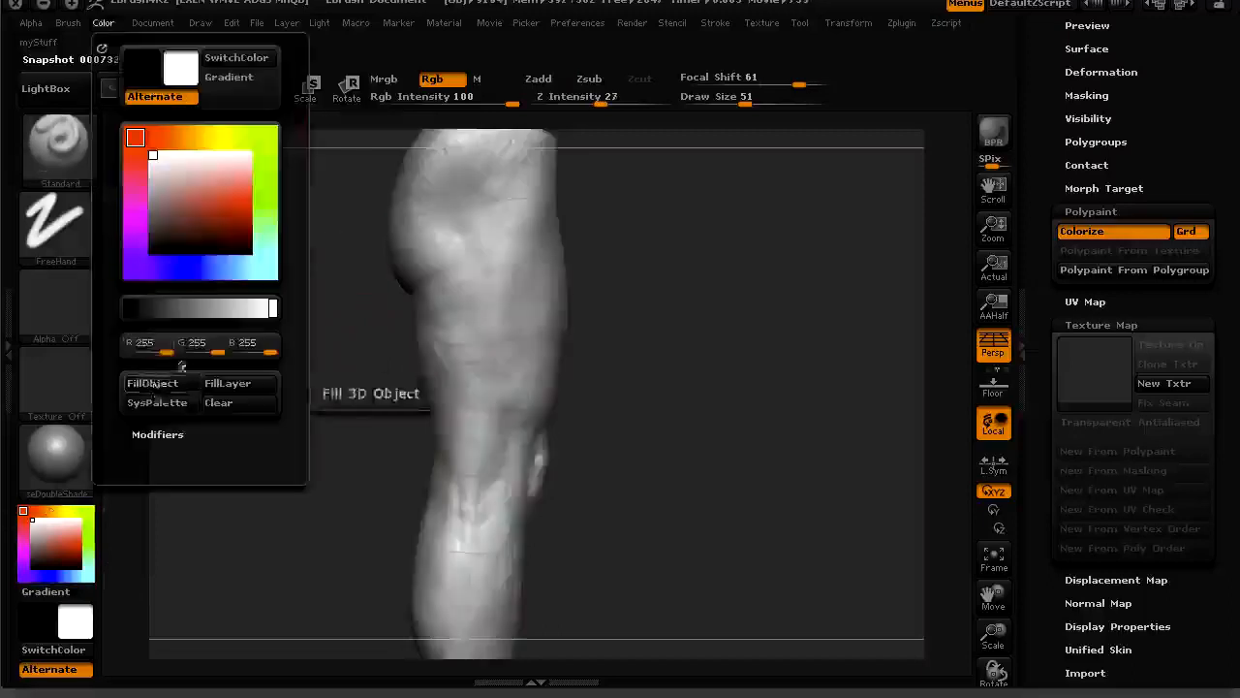
Step: Add a new layer to the leg and name it "color"
drag(784, 370, 744, 357)
drag(1042, 176, 1031, 332)
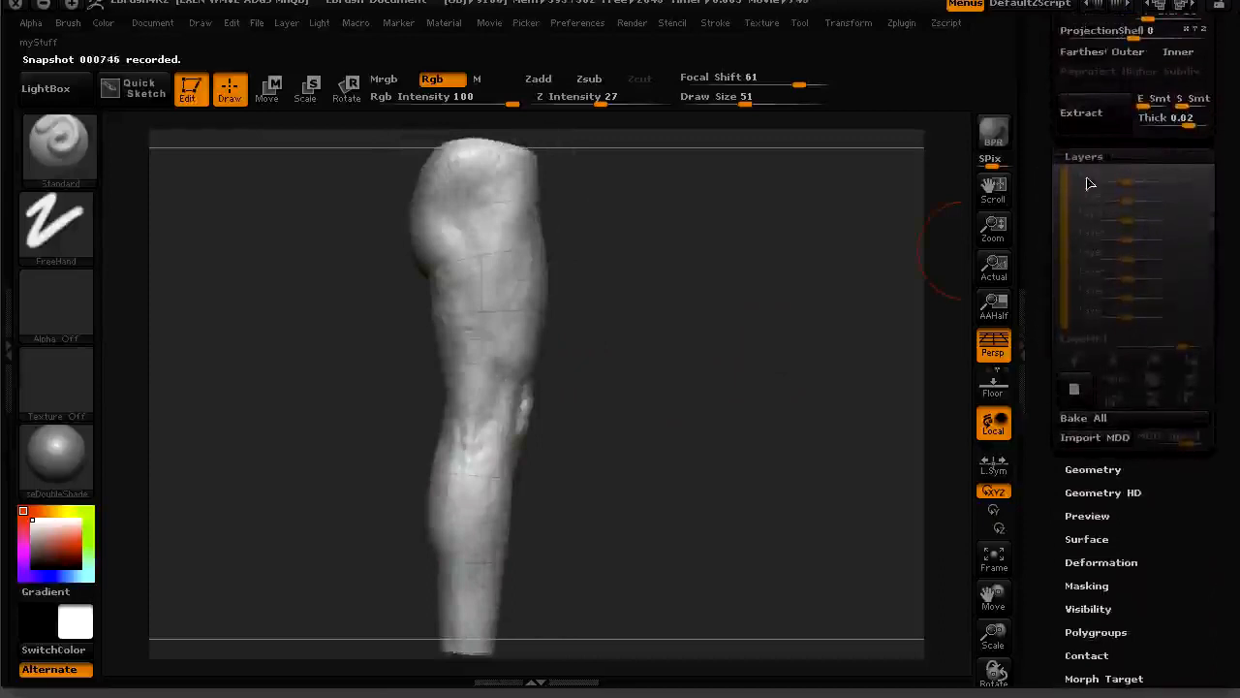
click(1076, 391)
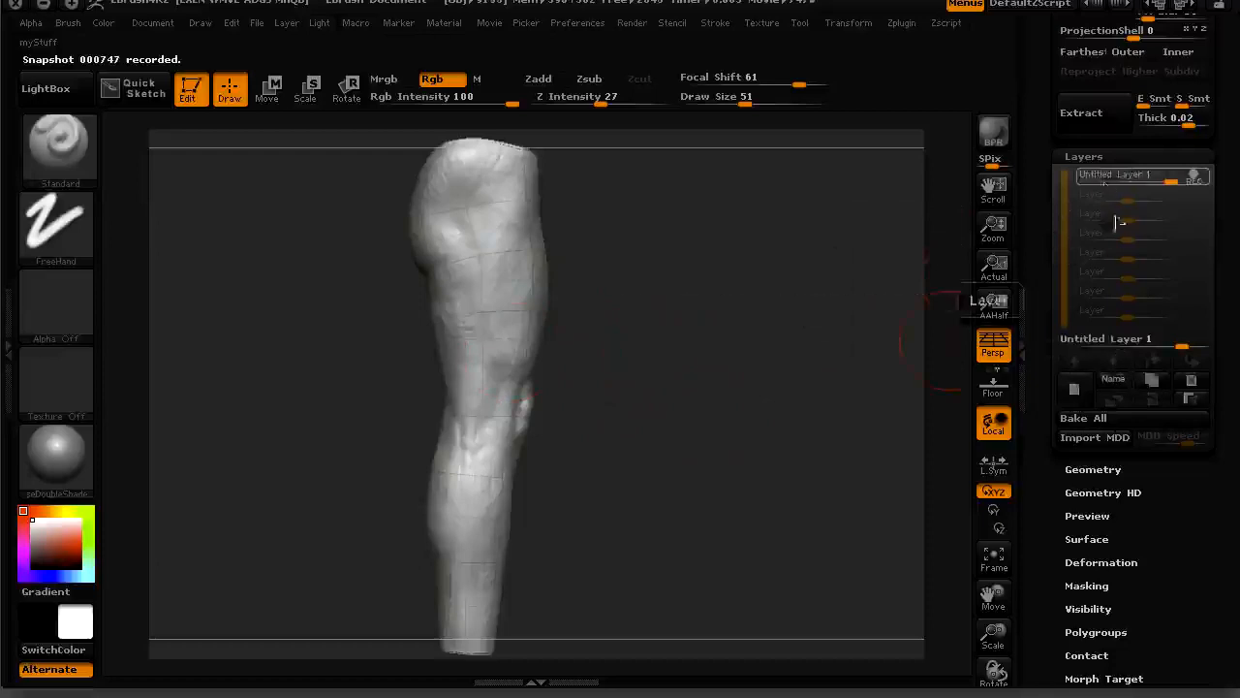
click(1114, 380)
text(ex)
key(Return)
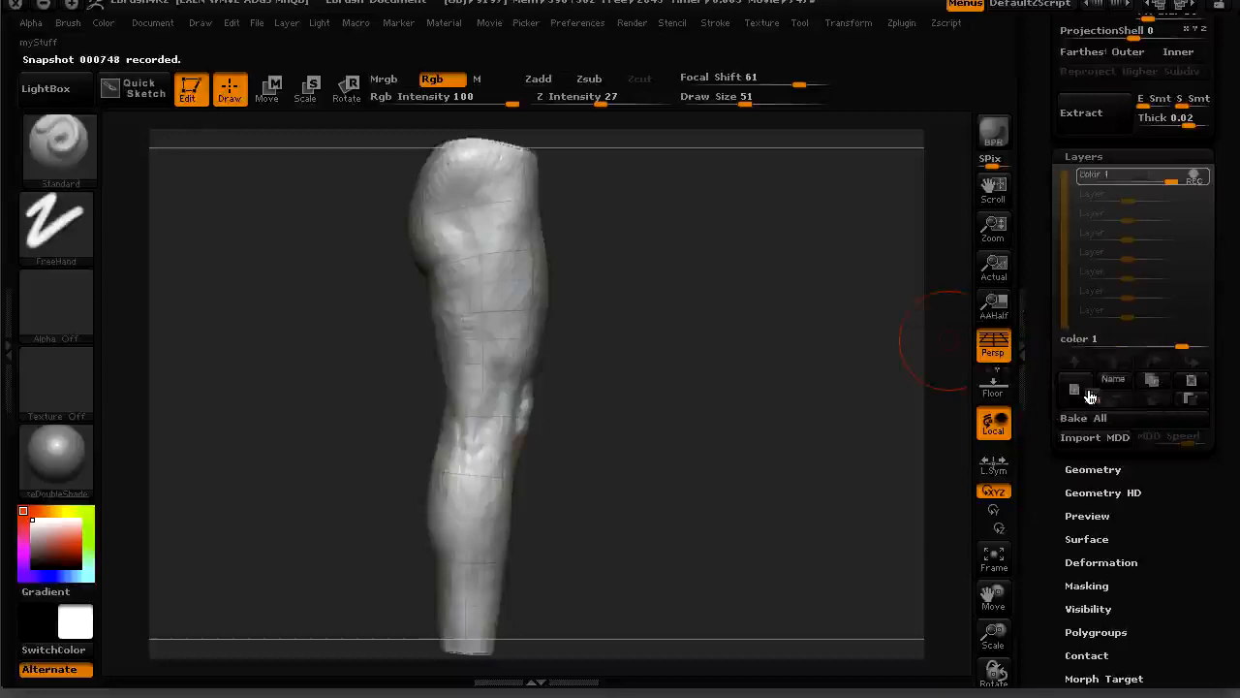
mouse_move(1109, 182)
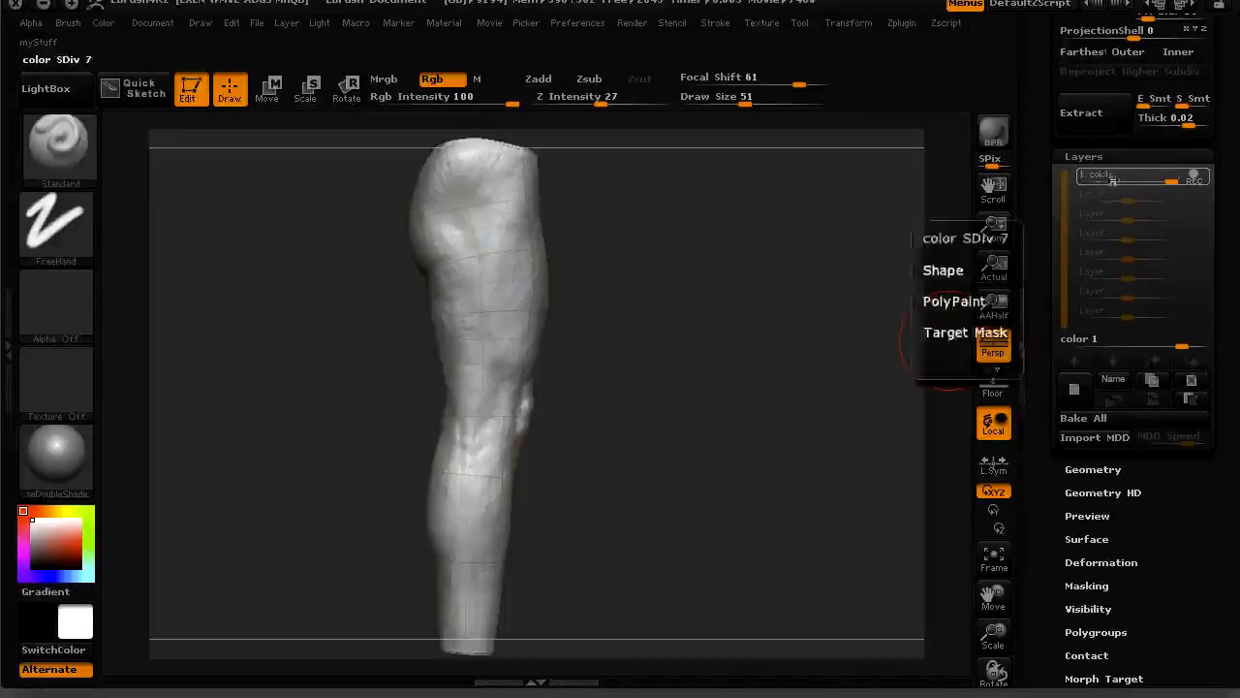
Step: Choose red as the paint color and reduce the draw size to 11 for painting the inner side of the leg
alt+drag(727, 373, 769, 383)
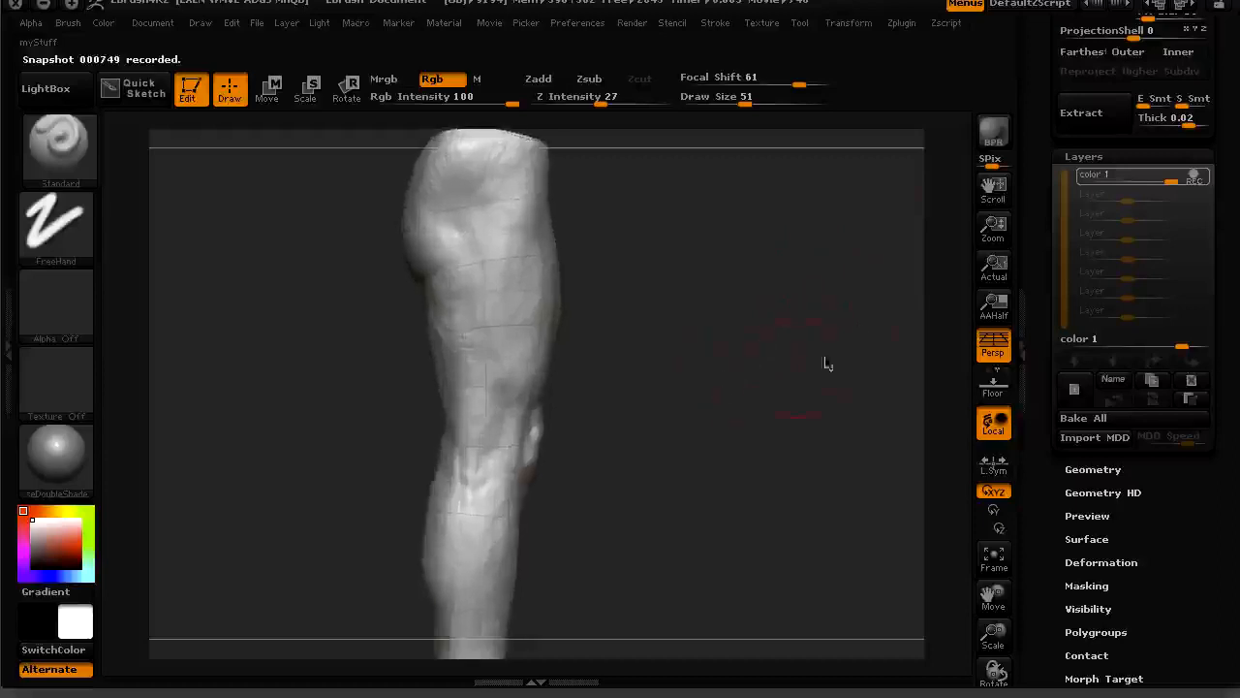
key(bracketleft)
key(bracketleft)
key(bracketleft)
key(bracketleft)
key(bracketright)
key(bracketright)
key(bracketleft)
key(bracketleft)
key(bracketleft)
mouse_move(681, 444)
mouse_down()
mouse_move(603, 466)
mouse_move(307, 485)
mouse_move(255, 523)
mouse_move(427, 457)
mouse_move(408, 495)
mouse_up()
key(bracketright)
key(bracketright)
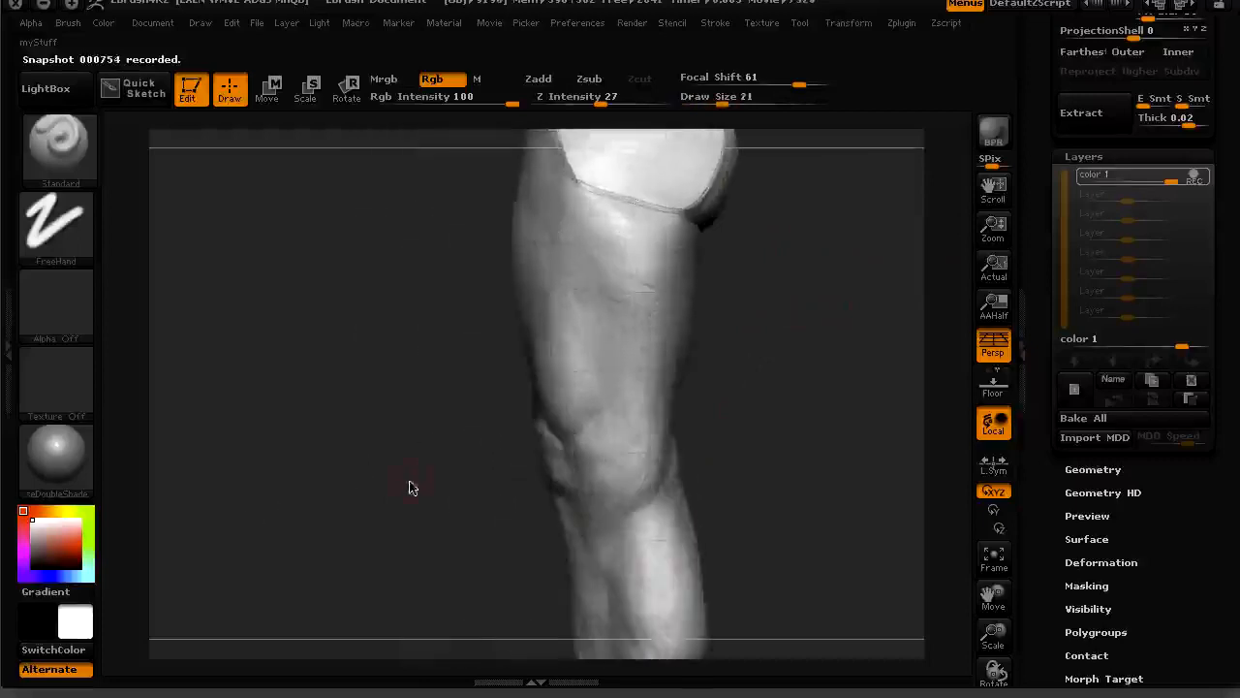
click(79, 547)
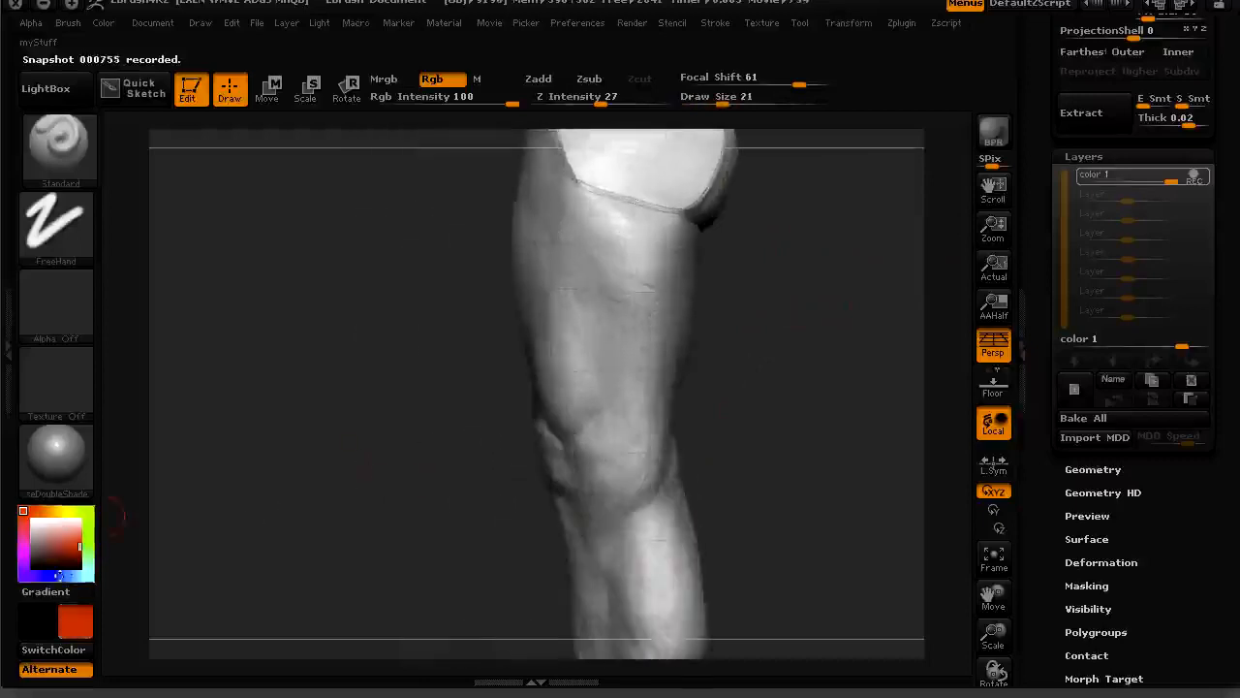
key(bracketleft)
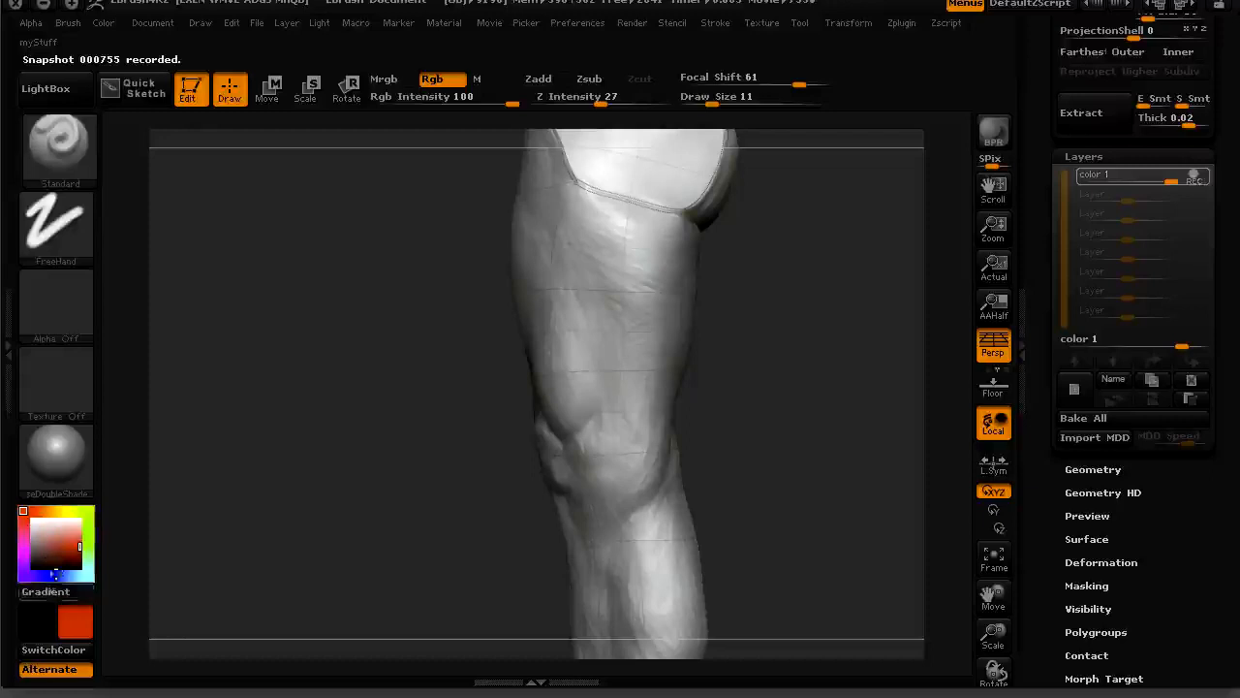
Step: Darken the red paint color and outline the kneecap on the front of the knee
click(79, 553)
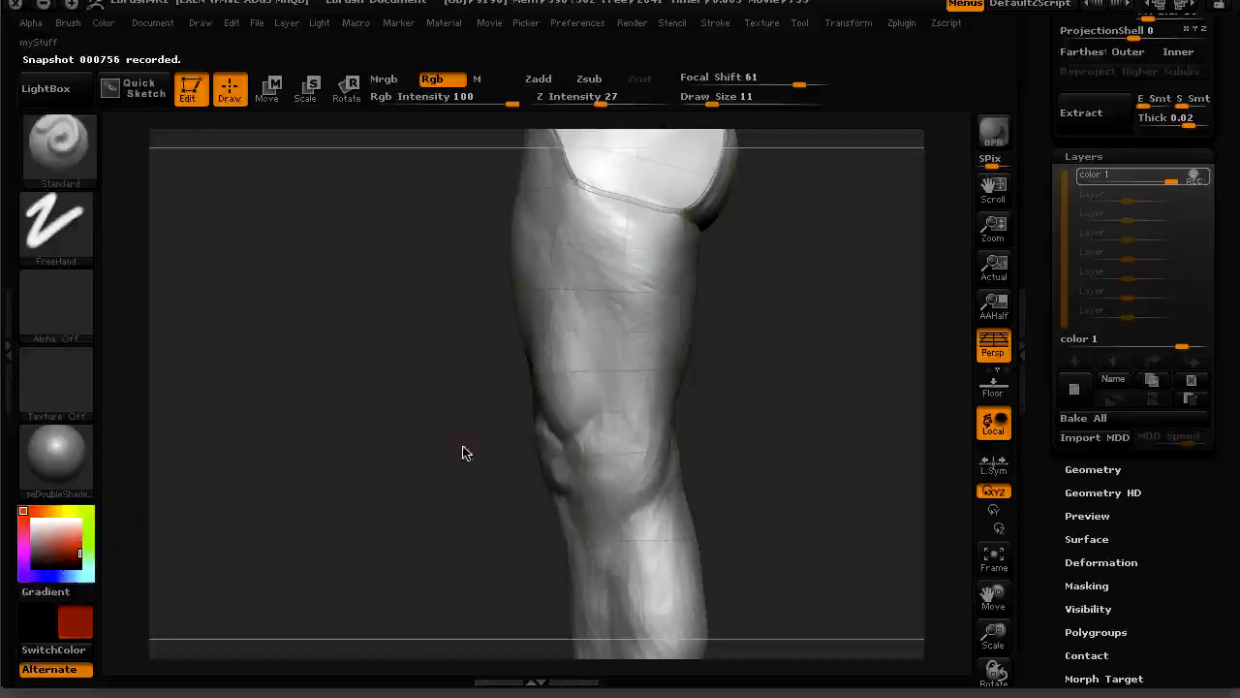
drag(436, 479, 500, 145)
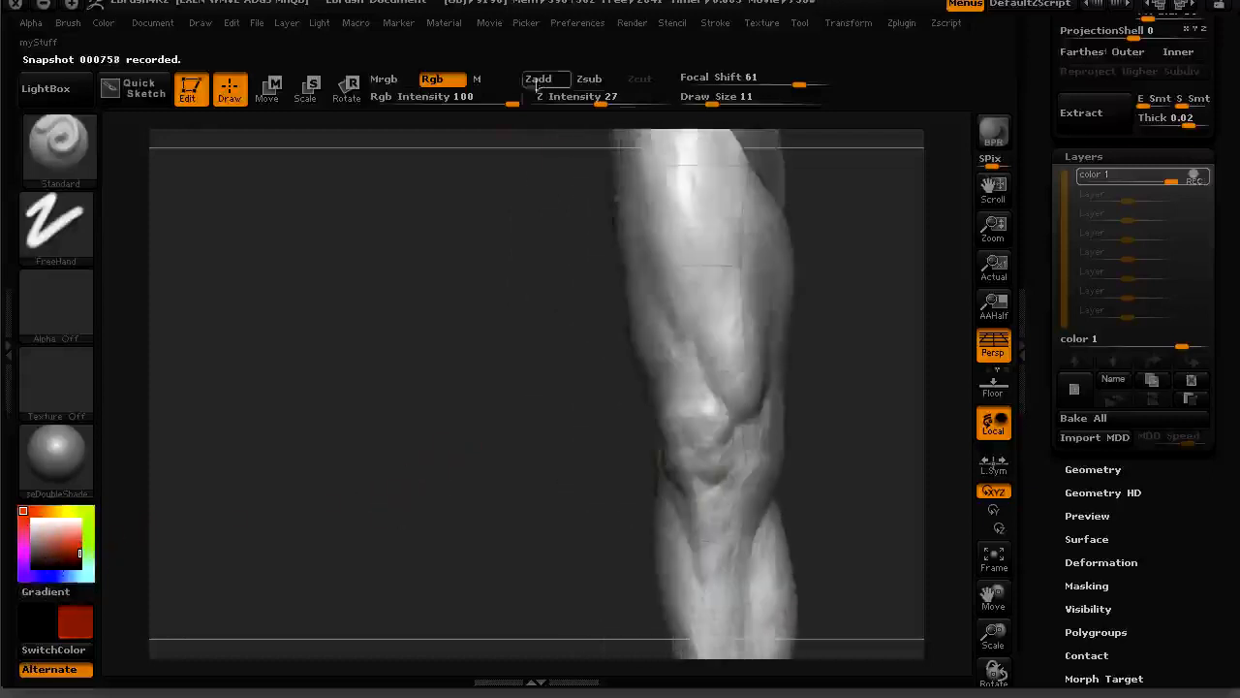
drag(503, 404, 360, 441)
mouse_move(513, 456)
mouse_down()
mouse_move(550, 512)
mouse_move(568, 511)
mouse_move(597, 472)
mouse_move(540, 438)
mouse_move(517, 448)
mouse_up()
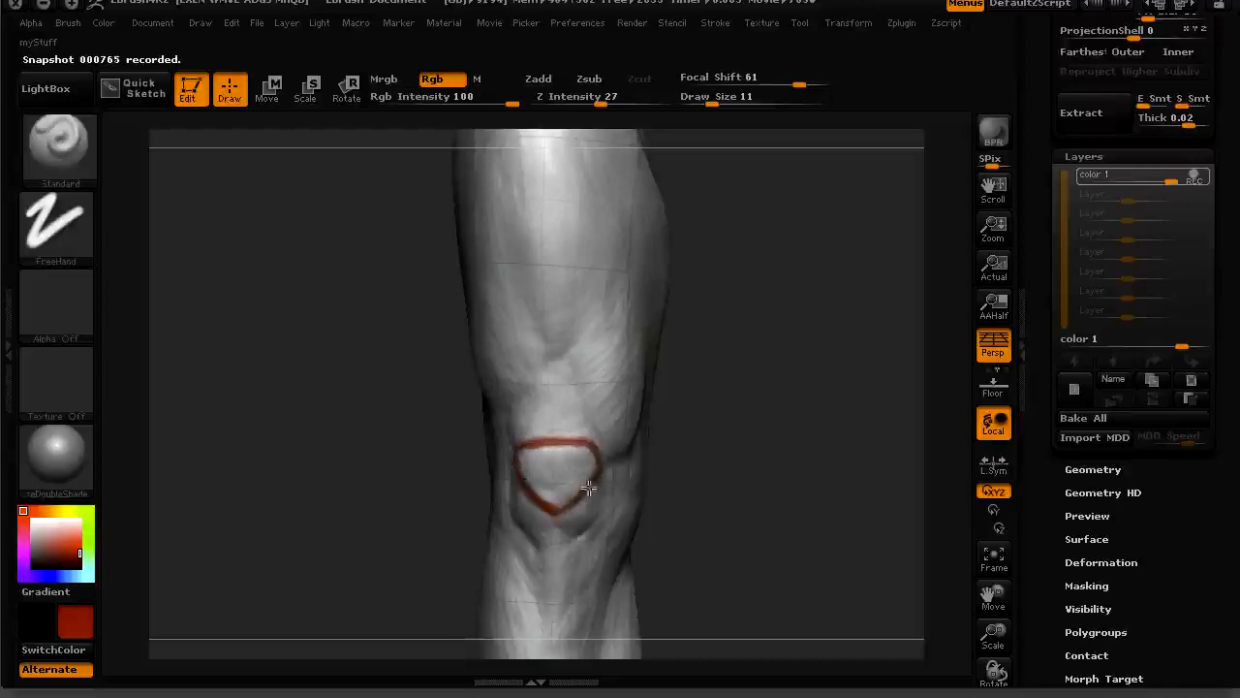
Step: Paint the V-shaped tibial bump below the kneecap in red and a horizontal joint line around the knee's outer side
drag(393, 538, 554, 476)
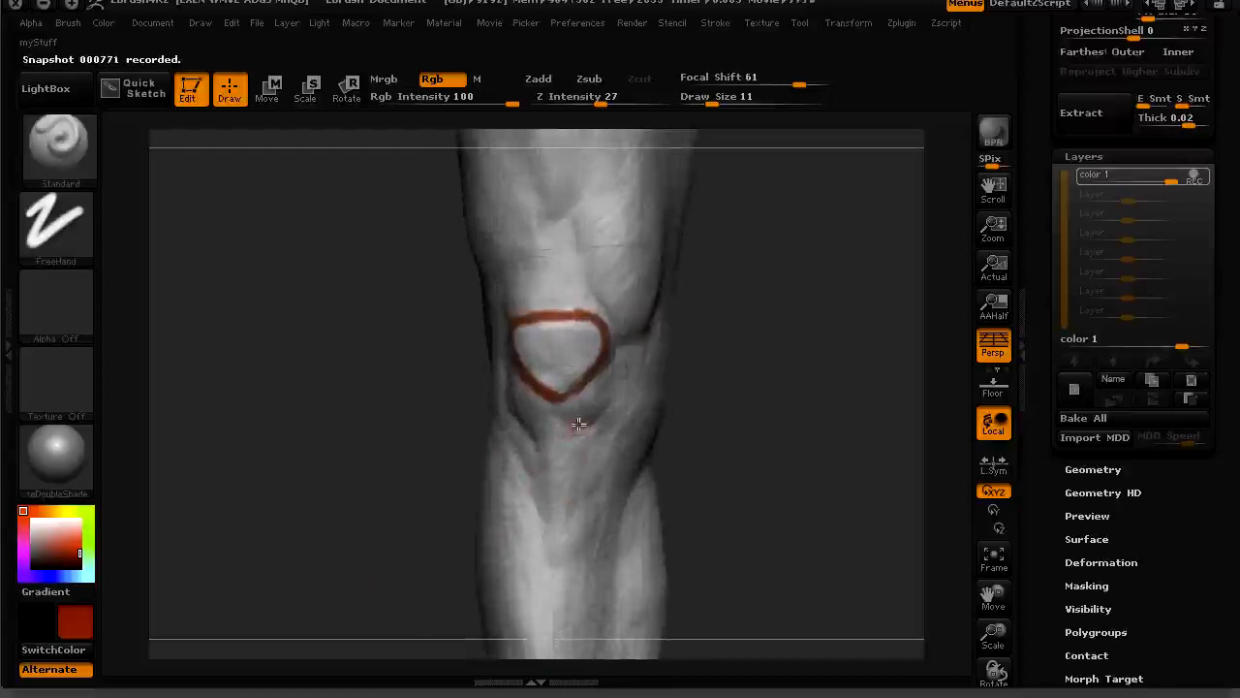
mouse_move(534, 431)
mouse_down()
mouse_move(551, 509)
mouse_move(578, 499)
mouse_up()
drag(580, 413, 578, 479)
drag(581, 417, 552, 419)
mouse_move(461, 427)
mouse_down()
mouse_move(312, 452)
mouse_move(400, 408)
mouse_move(555, 417)
mouse_move(408, 399)
mouse_up()
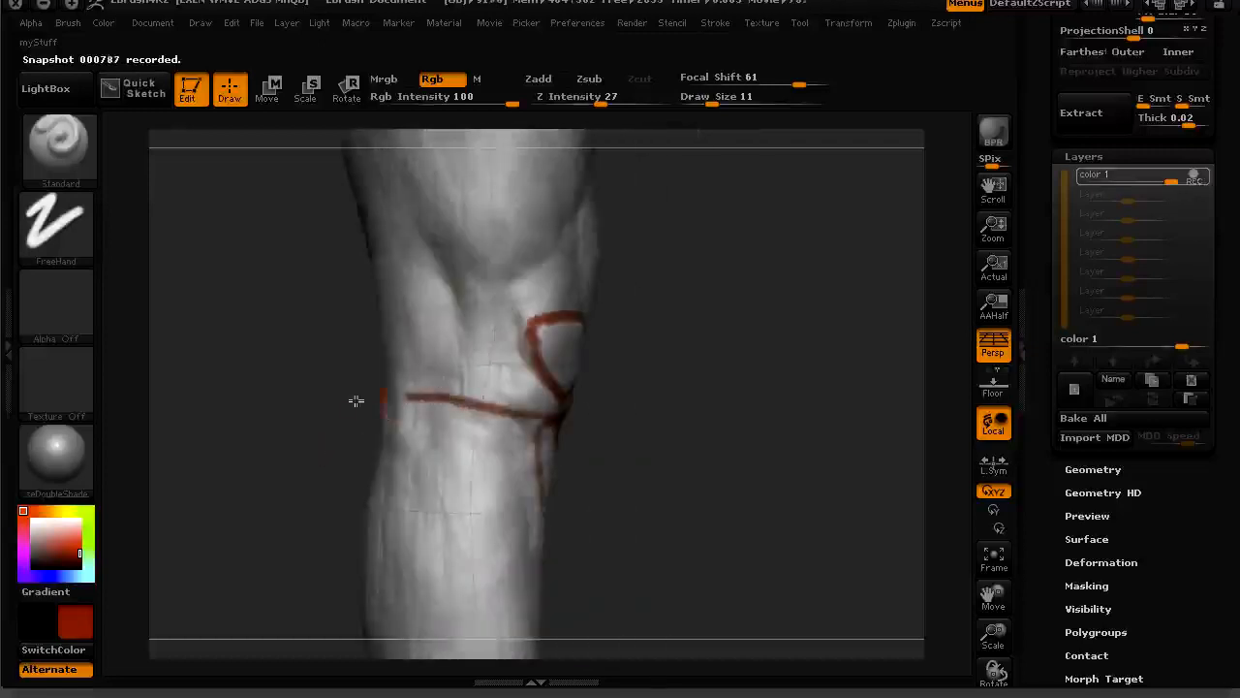
drag(304, 417, 343, 404)
mouse_move(392, 442)
mouse_down()
mouse_move(421, 431)
mouse_move(407, 457)
mouse_move(379, 433)
mouse_move(451, 399)
mouse_move(492, 407)
mouse_up()
Step: Extend the red joint line across the knee's inner side and outline the inner edge of the upper shinbone
alt+drag(664, 526, 664, 399)
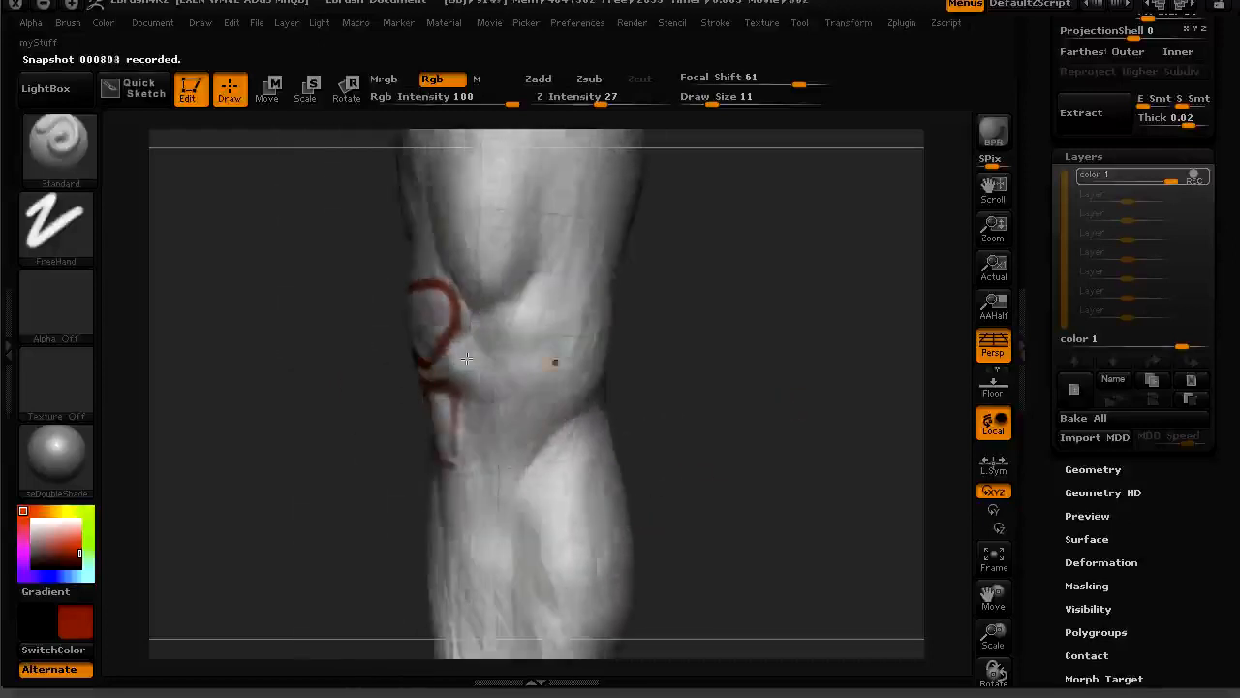
mouse_move(468, 390)
mouse_down()
mouse_move(575, 390)
mouse_move(562, 426)
mouse_up()
drag(562, 420, 496, 555)
drag(507, 503, 561, 417)
drag(296, 500, 495, 466)
Step: With draw size 21, mark the shinbone's outer front edge in red, strengthen its inner edge, and hatch the area below the joint line
drag(319, 486, 360, 407)
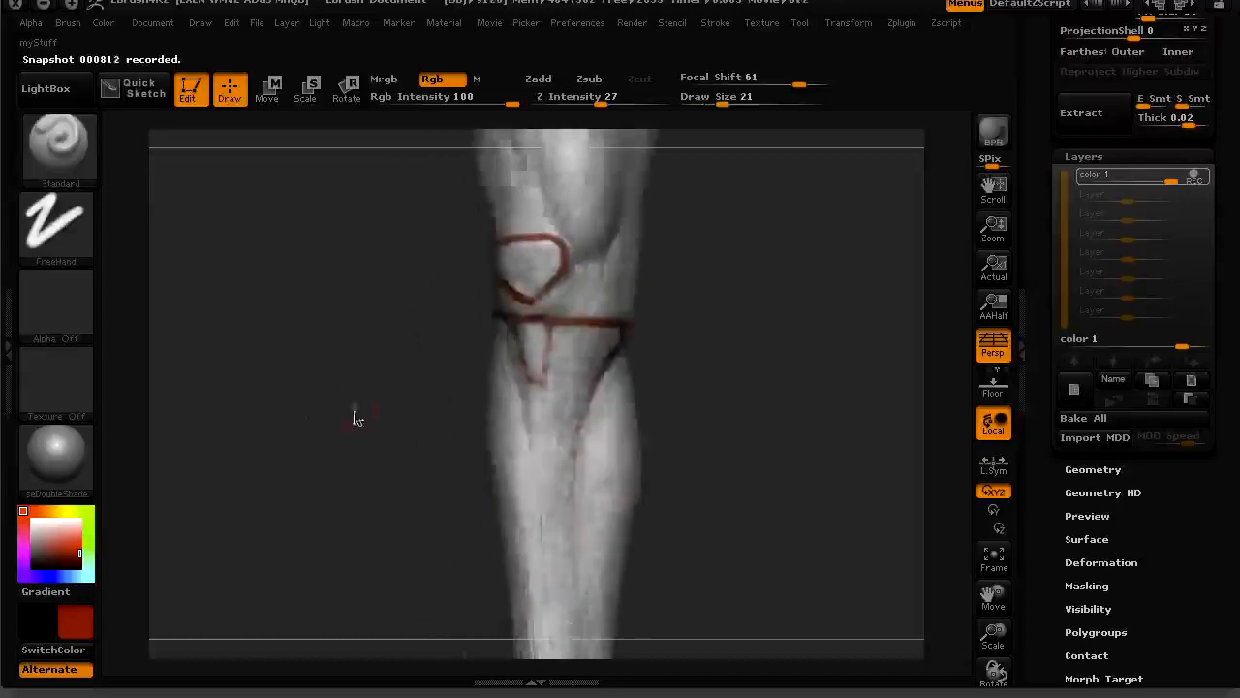
drag(491, 335, 535, 432)
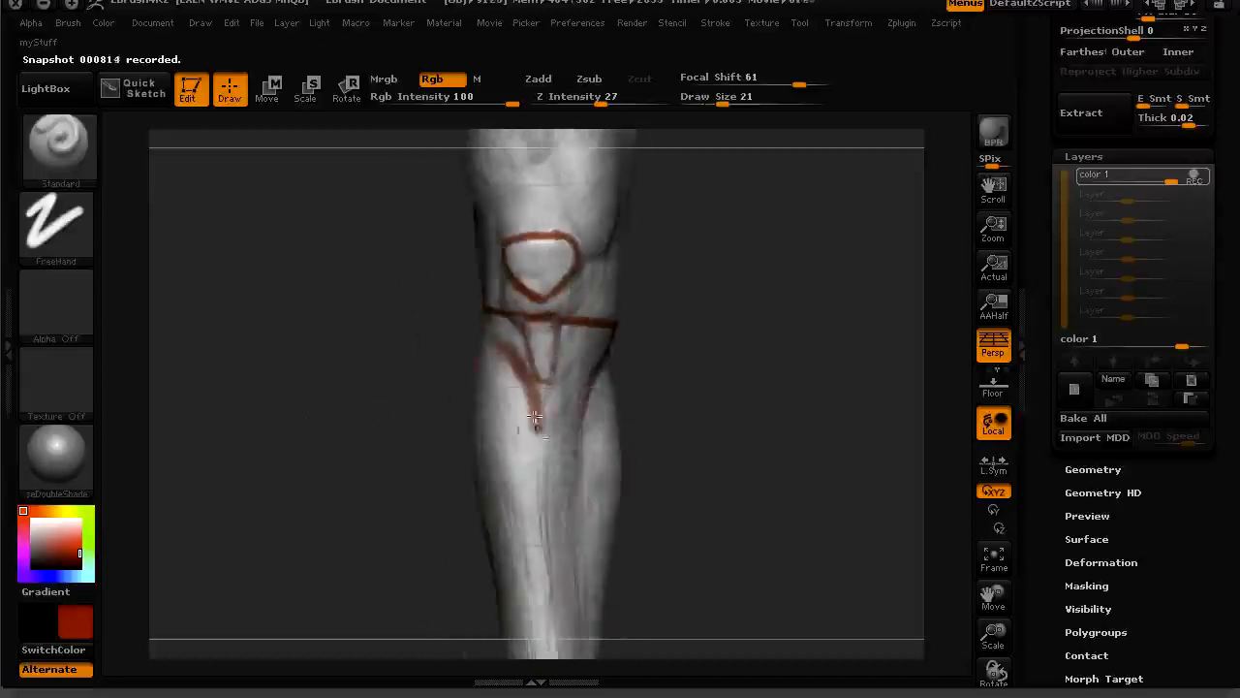
drag(585, 398, 593, 593)
mouse_move(535, 399)
mouse_down()
mouse_move(546, 523)
mouse_move(593, 366)
mouse_up()
drag(575, 326, 612, 360)
drag(606, 331, 616, 356)
mouse_move(599, 326)
mouse_down()
mouse_move(608, 350)
mouse_move(581, 412)
mouse_up()
drag(426, 417, 499, 414)
mouse_move(479, 331)
mouse_down()
mouse_move(481, 305)
mouse_move(520, 368)
mouse_up()
Step: With draw size 11, outline the inner and outer ends of the thighbone above the joint line and circle the fibula head below it
alt+drag(364, 427, 380, 567)
mouse_move(407, 475)
mouse_down()
mouse_move(350, 470)
mouse_move(380, 469)
mouse_up()
mouse_move(485, 426)
mouse_down()
mouse_move(529, 441)
mouse_move(556, 387)
mouse_move(524, 448)
mouse_move(487, 431)
mouse_move(555, 388)
mouse_move(523, 362)
mouse_up()
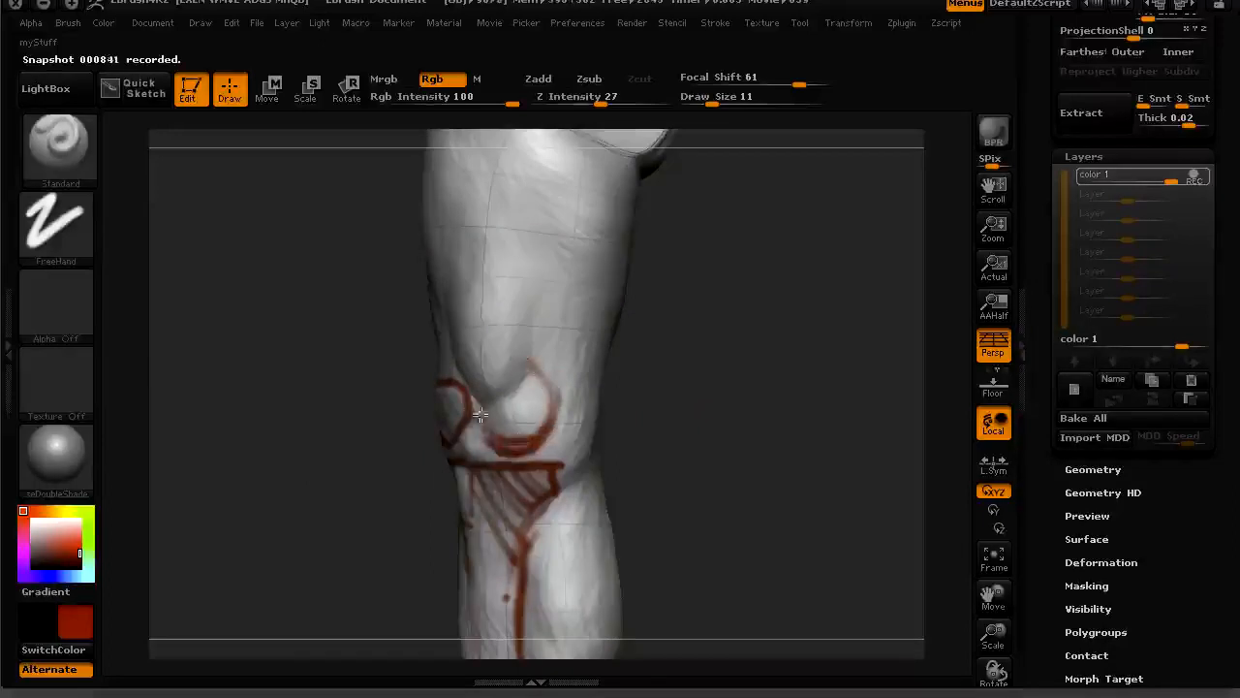
drag(312, 426, 279, 463)
mouse_move(397, 427)
mouse_down()
mouse_move(465, 431)
mouse_move(481, 407)
mouse_move(426, 434)
mouse_move(467, 425)
mouse_move(453, 439)
mouse_move(386, 416)
mouse_move(401, 358)
mouse_move(471, 411)
mouse_move(479, 396)
mouse_up()
mouse_move(386, 404)
mouse_down()
mouse_move(397, 348)
mouse_move(410, 418)
mouse_move(422, 423)
mouse_up()
Step: Hatch the outlined thighbone ends on both sides of the kneecap in red
key(bracketright)
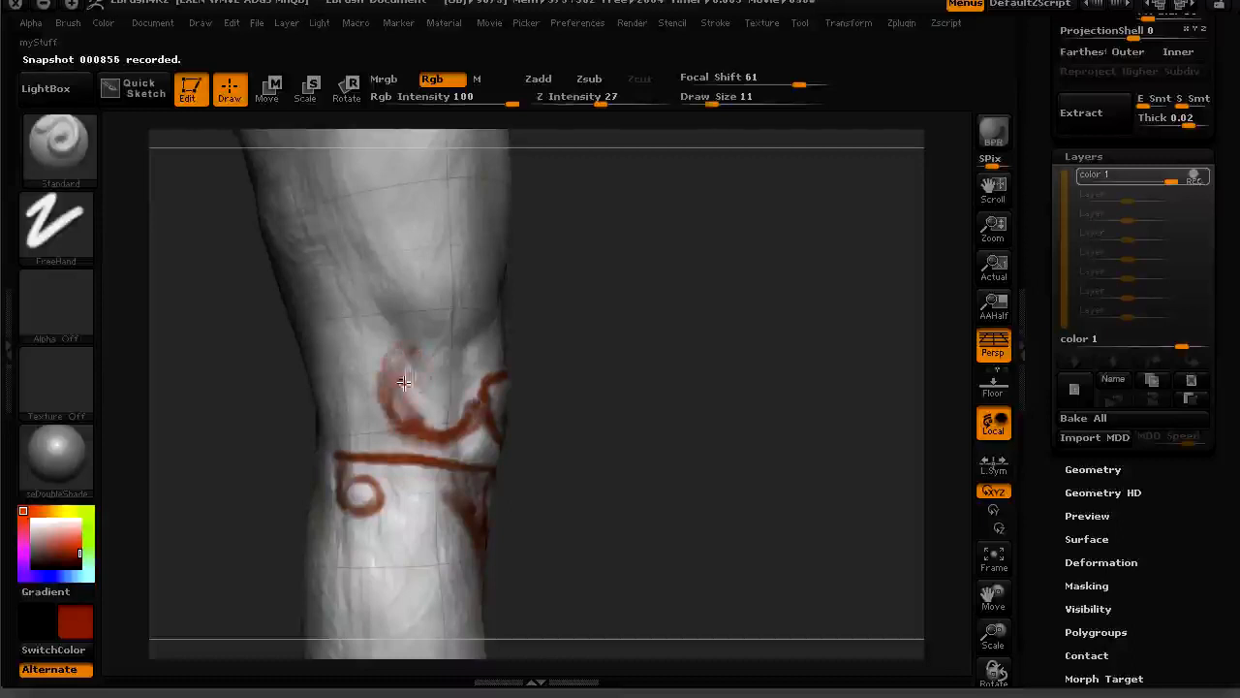
mouse_move(403, 372)
mouse_down()
mouse_move(441, 424)
mouse_move(459, 423)
mouse_up()
mouse_move(430, 357)
mouse_down()
mouse_move(471, 410)
mouse_move(474, 391)
mouse_move(576, 390)
mouse_move(675, 416)
mouse_move(323, 462)
mouse_move(517, 403)
mouse_up()
mouse_move(506, 364)
mouse_down()
mouse_move(526, 396)
mouse_move(532, 388)
mouse_up()
drag(321, 423, 258, 438)
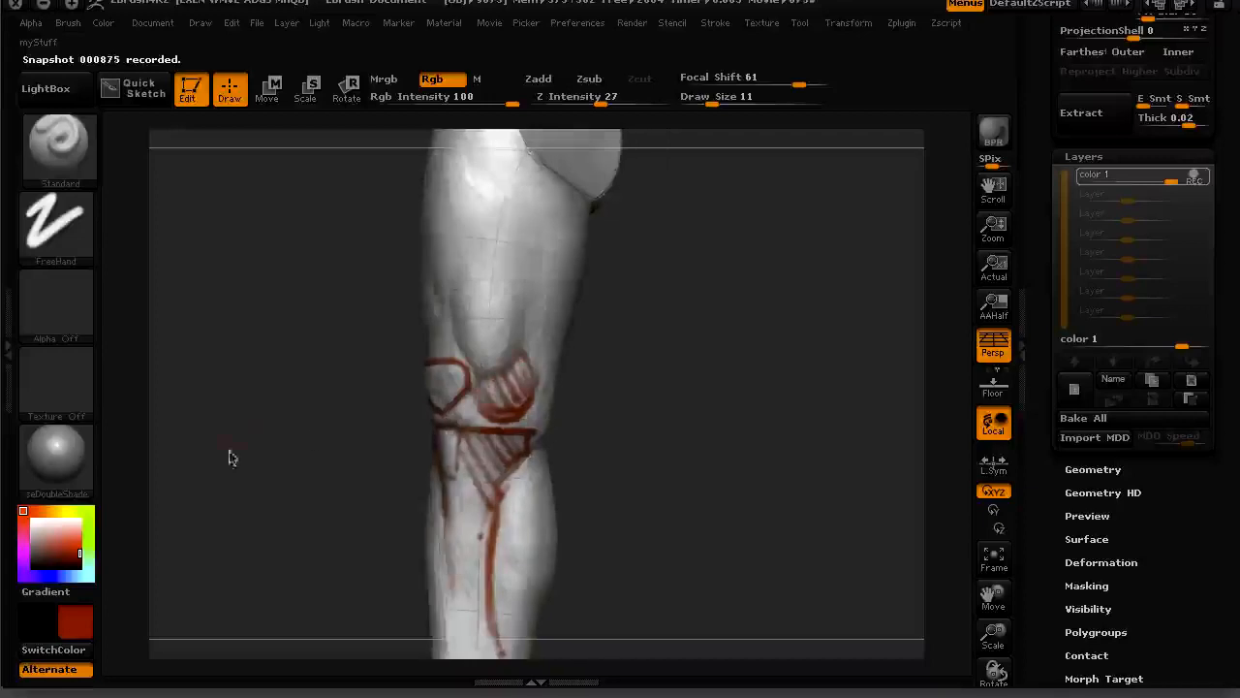
Step: Switch the paint color to blue and outline the central front thigh muscle and the teardrop muscle on the inner thigh
click(53, 576)
mouse_move(268, 498)
mouse_down()
mouse_move(440, 373)
mouse_move(521, 273)
mouse_move(478, 178)
mouse_up()
drag(463, 221, 472, 194)
drag(386, 291, 315, 328)
drag(446, 293, 469, 194)
alt+drag(271, 321, 359, 431)
drag(478, 410, 445, 289)
mouse_move(461, 206)
mouse_down()
mouse_move(494, 277)
mouse_move(460, 215)
mouse_up()
drag(288, 397, 339, 421)
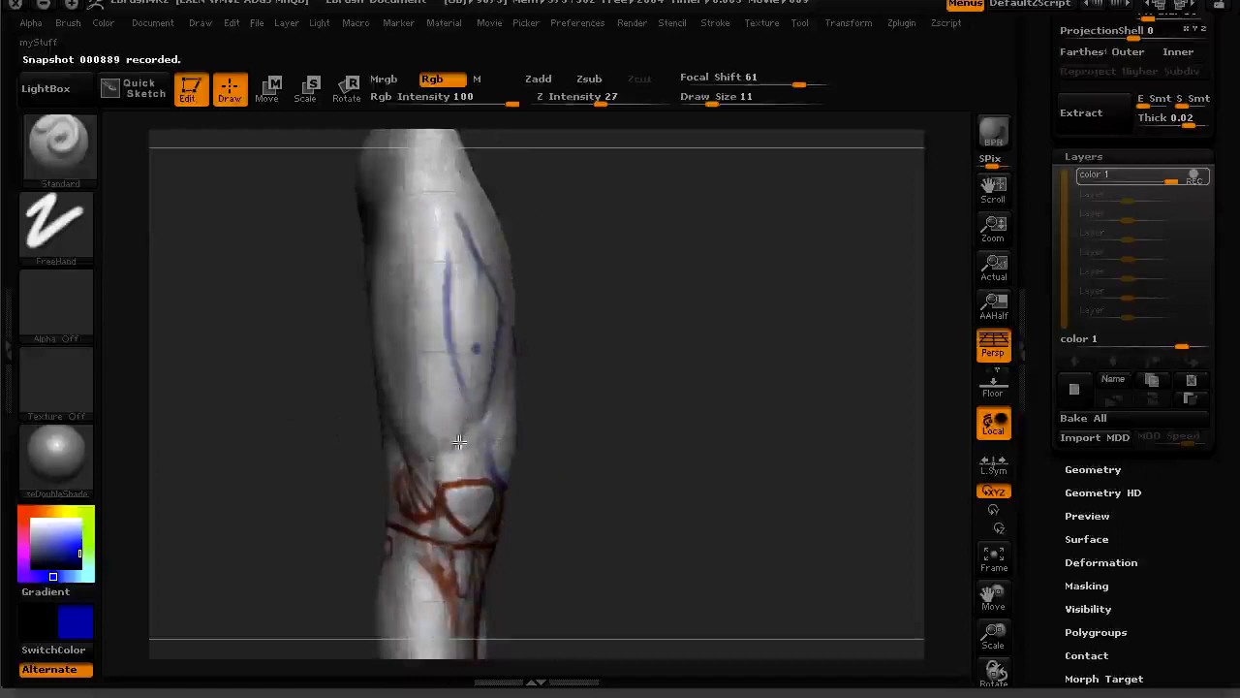
Step: Outline the outer thigh muscle in blue down to its rounded lower end above the knee
mouse_move(272, 456)
mouse_down()
mouse_move(351, 459)
mouse_move(389, 444)
mouse_move(349, 364)
mouse_move(352, 215)
mouse_up()
drag(220, 409, 374, 387)
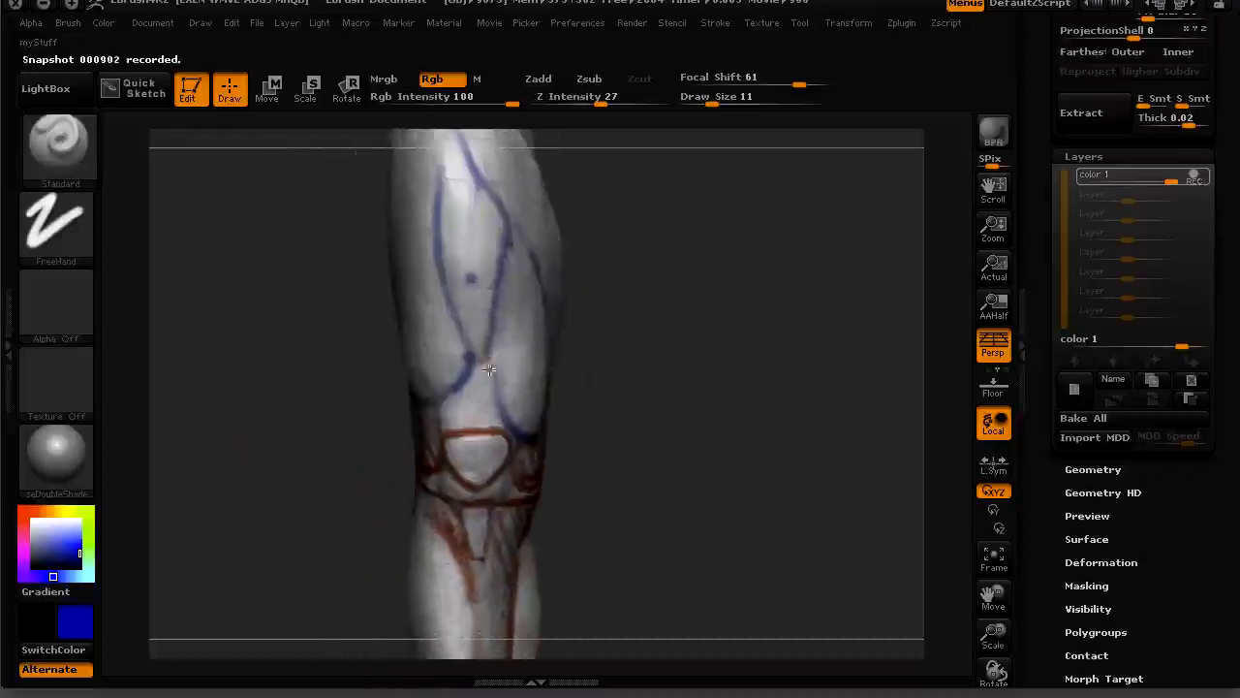
drag(284, 468, 467, 429)
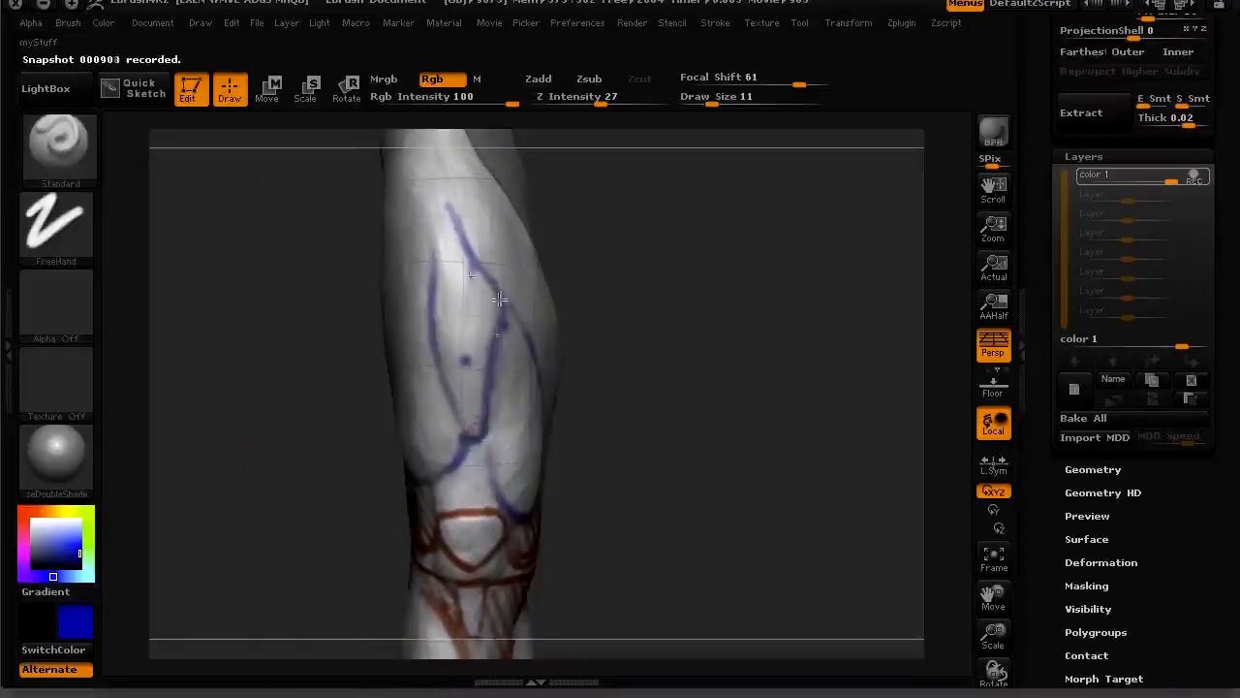
drag(383, 341, 261, 487)
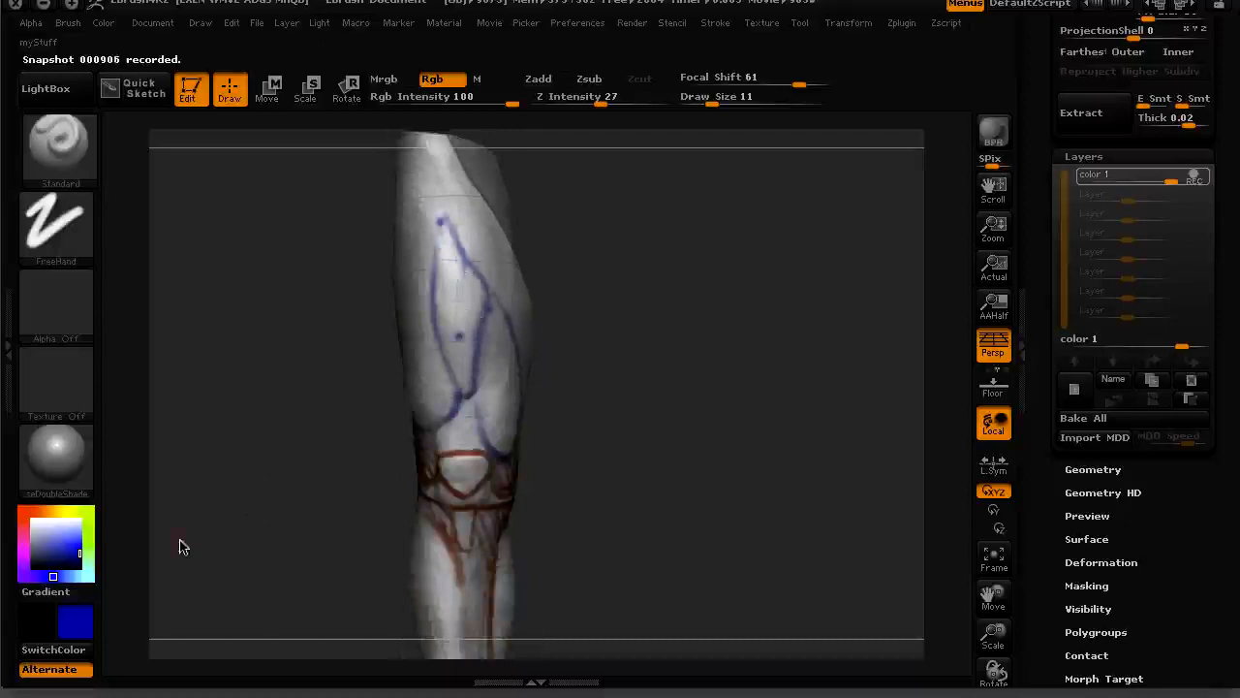
Step: Outline and hatch the muscle on the outer front of the upper lower leg in blue
alt+drag(328, 546, 356, 524)
drag(378, 448, 428, 527)
mouse_move(408, 482)
mouse_down()
mouse_move(379, 549)
mouse_move(392, 581)
mouse_up()
drag(414, 531, 399, 600)
drag(397, 465, 370, 537)
mouse_move(387, 457)
mouse_down()
mouse_move(370, 510)
mouse_move(355, 514)
mouse_up()
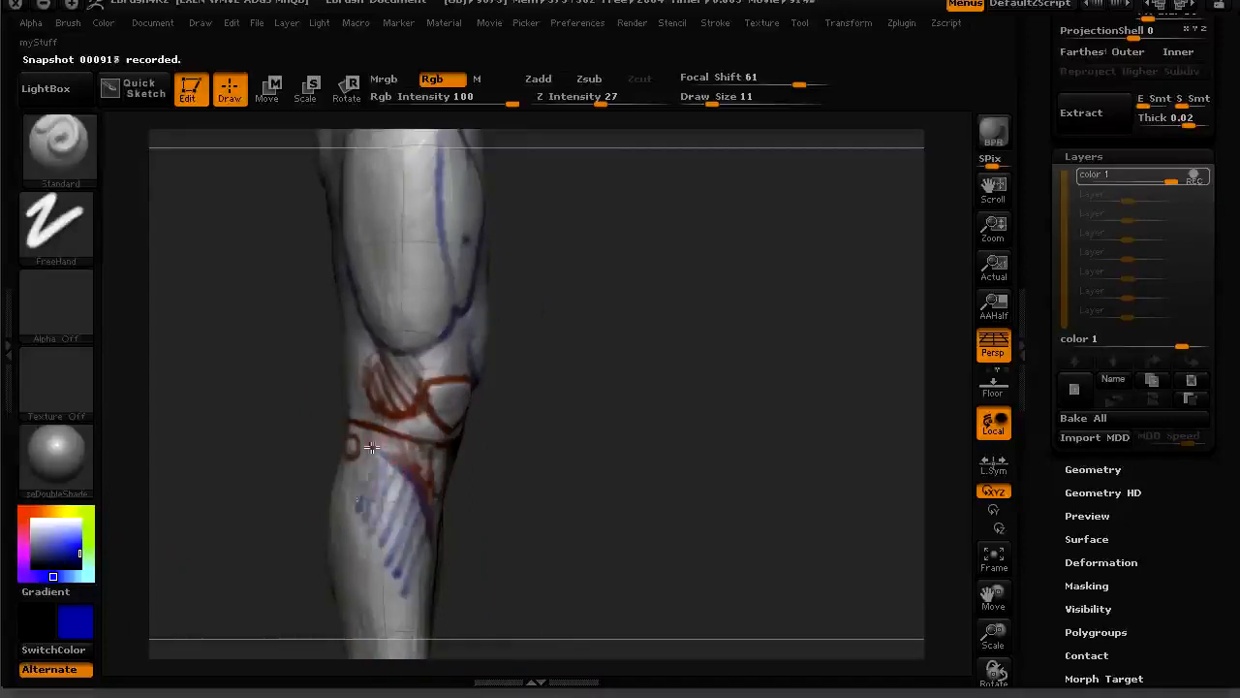
Step: Hatch the lower part of the outer thigh muscle with blue strokes
drag(233, 484, 362, 290)
drag(396, 335, 364, 276)
drag(405, 328, 364, 247)
mouse_move(414, 313)
mouse_down()
mouse_move(380, 243)
mouse_move(395, 239)
mouse_move(386, 215)
mouse_move(398, 230)
mouse_up()
drag(216, 388, 239, 393)
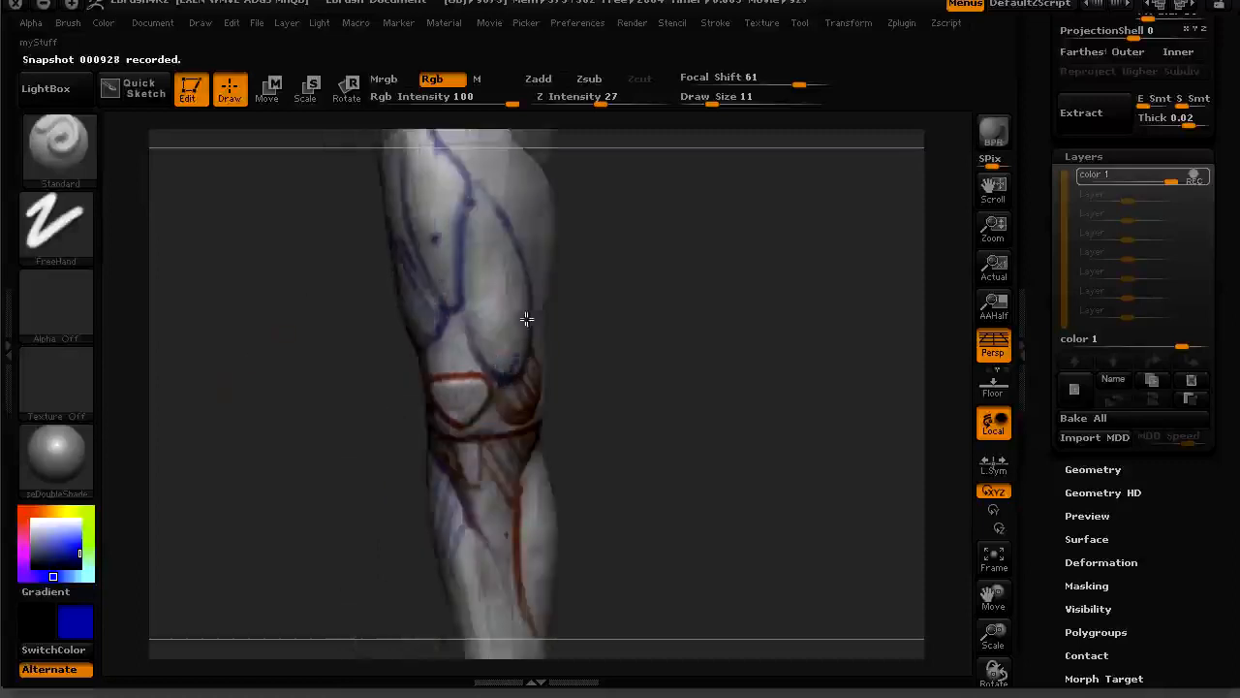
Step: Hatch the inner teardrop muscle and the central front thigh muscle with blue strokes
drag(492, 357, 523, 268)
drag(467, 339, 513, 244)
drag(472, 300, 503, 215)
mouse_move(469, 258)
mouse_down()
mouse_move(496, 205)
mouse_move(477, 226)
mouse_up()
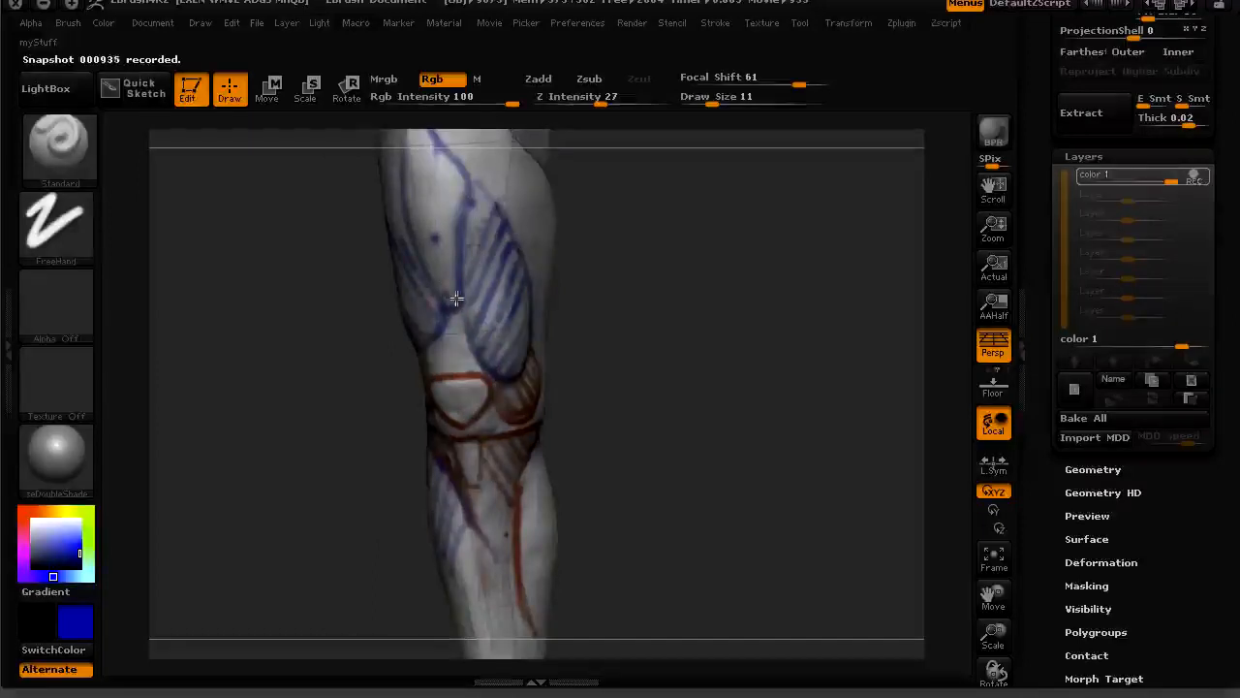
drag(456, 274, 411, 220)
mouse_move(457, 252)
mouse_down()
mouse_move(407, 194)
mouse_move(417, 198)
mouse_up()
drag(436, 194, 413, 169)
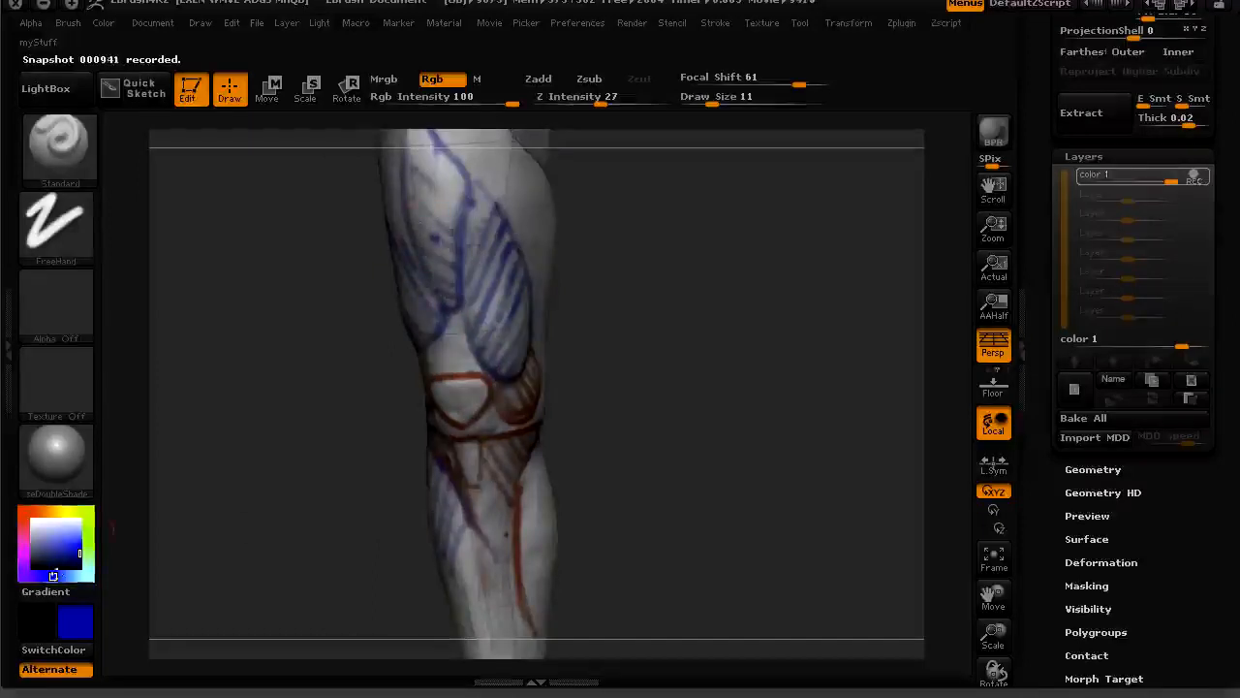
Step: Switch the paint color to bright yellow and fill the tendon areas above and below the kneecap, raising the draw size to 21
click(62, 513)
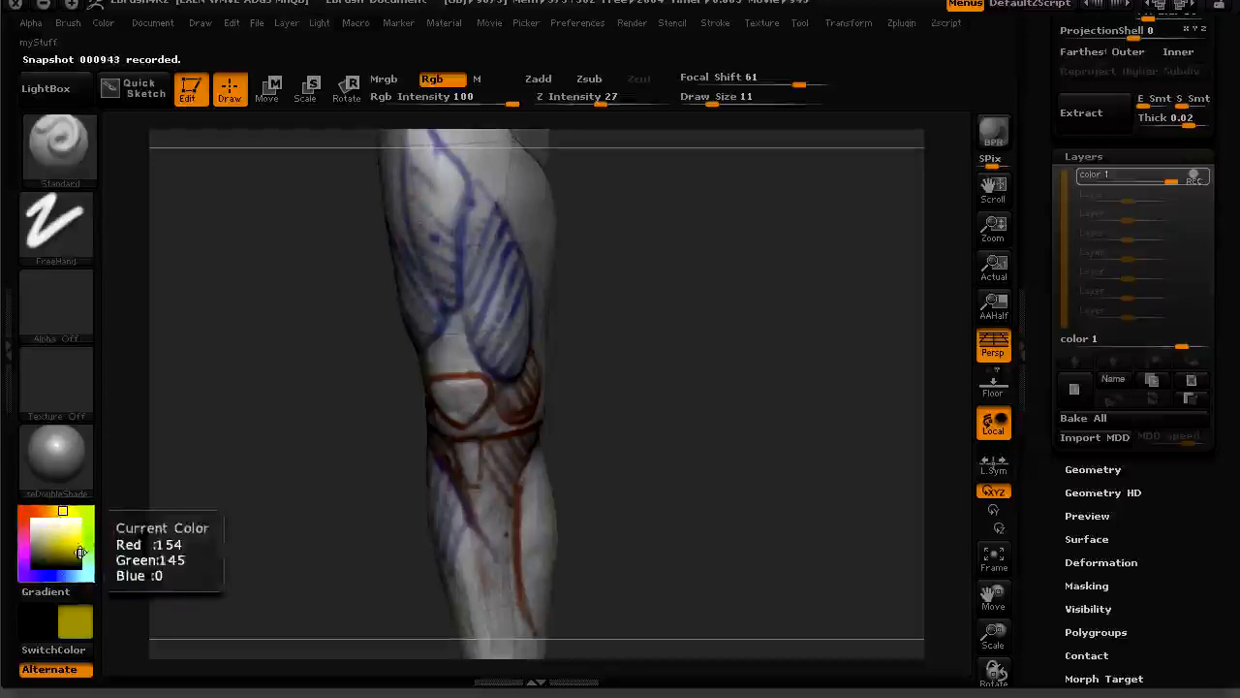
drag(175, 545, 388, 435)
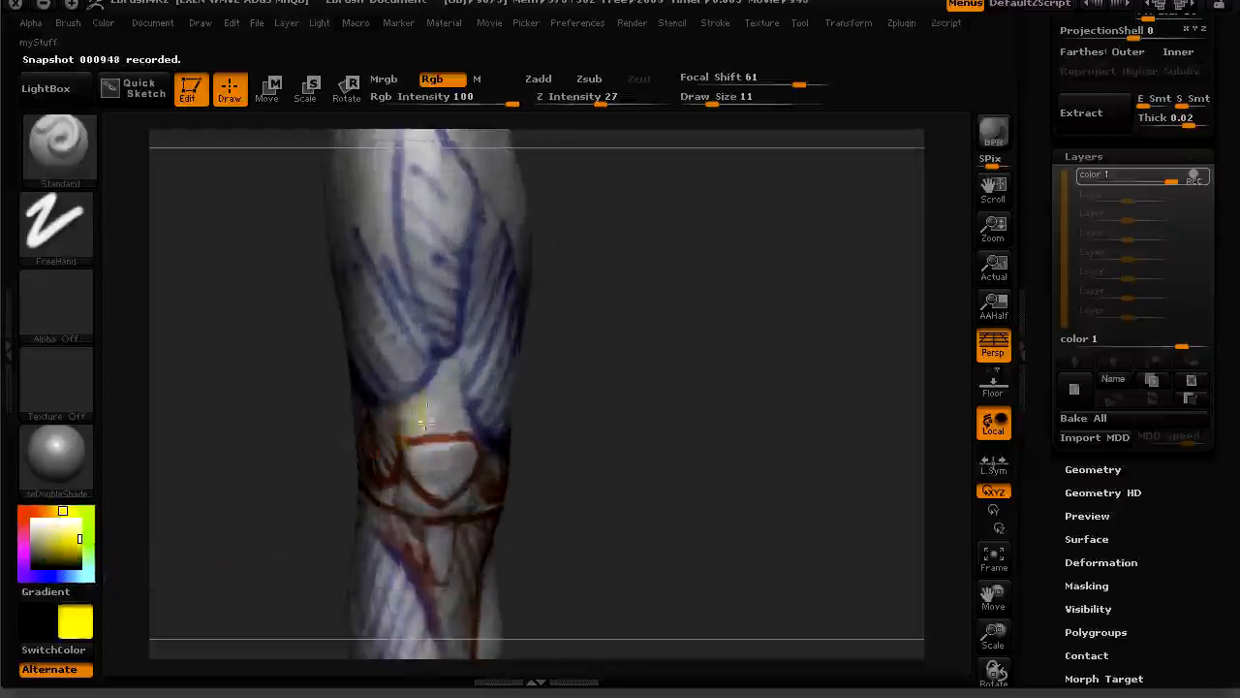
mouse_move(438, 441)
mouse_down()
mouse_move(444, 370)
mouse_move(456, 380)
mouse_up()
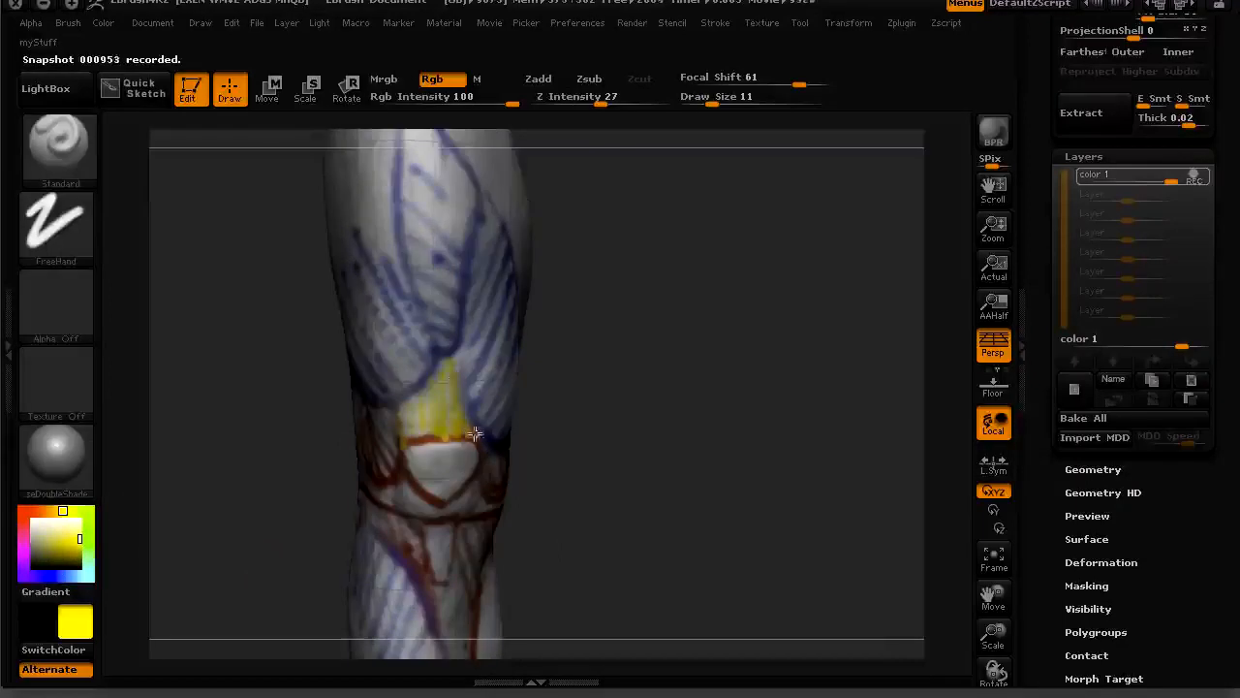
alt+drag(320, 508, 408, 461)
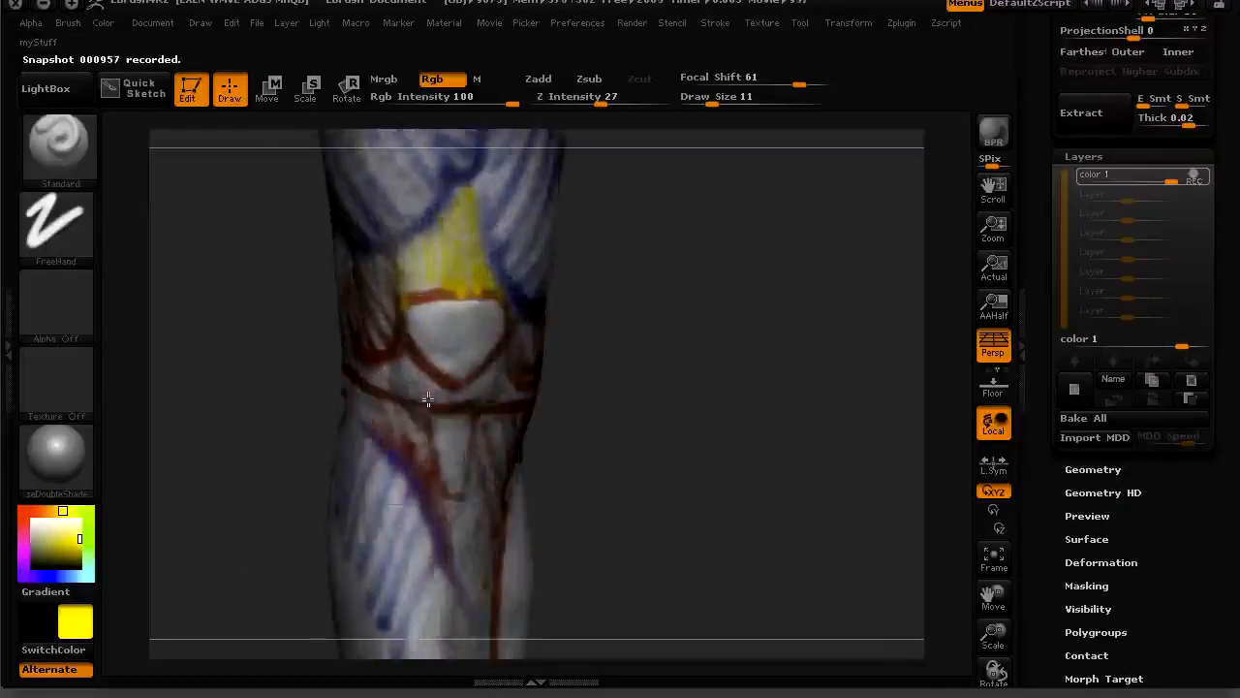
key(])
drag(433, 402, 472, 397)
Step: Paint a yellow tendon band up the knee's outer side from the fibula head to the lower thigh
drag(280, 437, 224, 471)
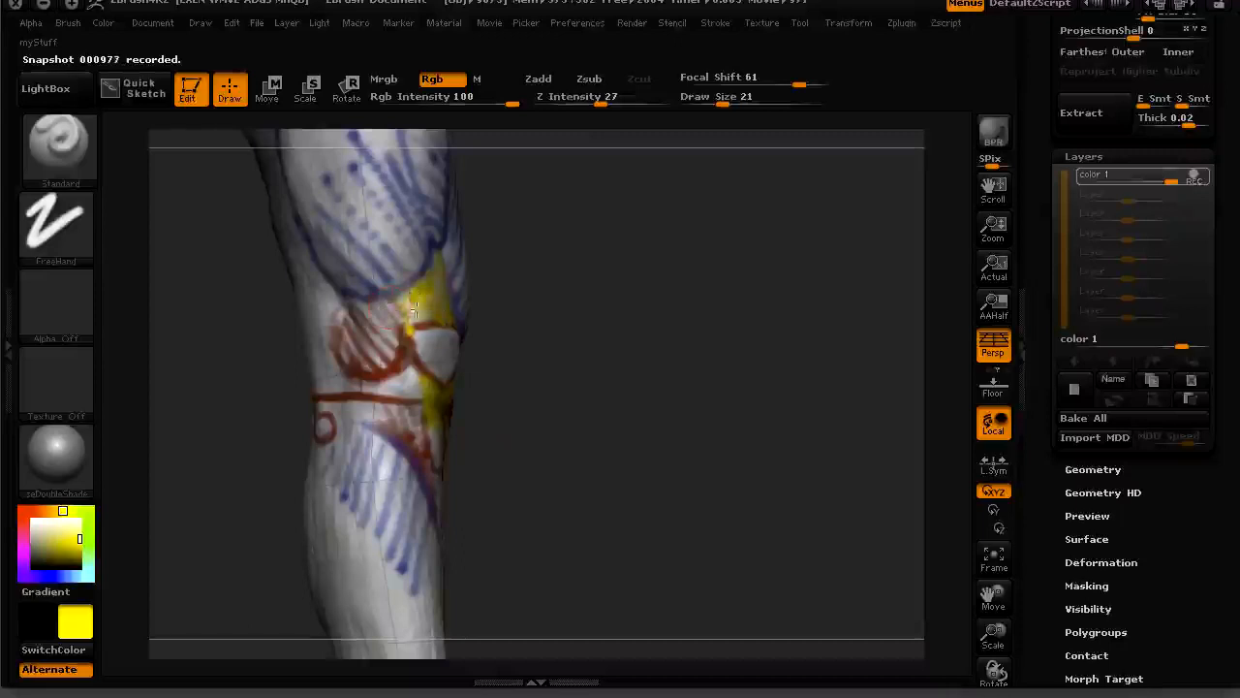
mouse_move(227, 420)
mouse_down()
mouse_move(158, 429)
mouse_move(229, 435)
mouse_up()
drag(330, 390, 323, 324)
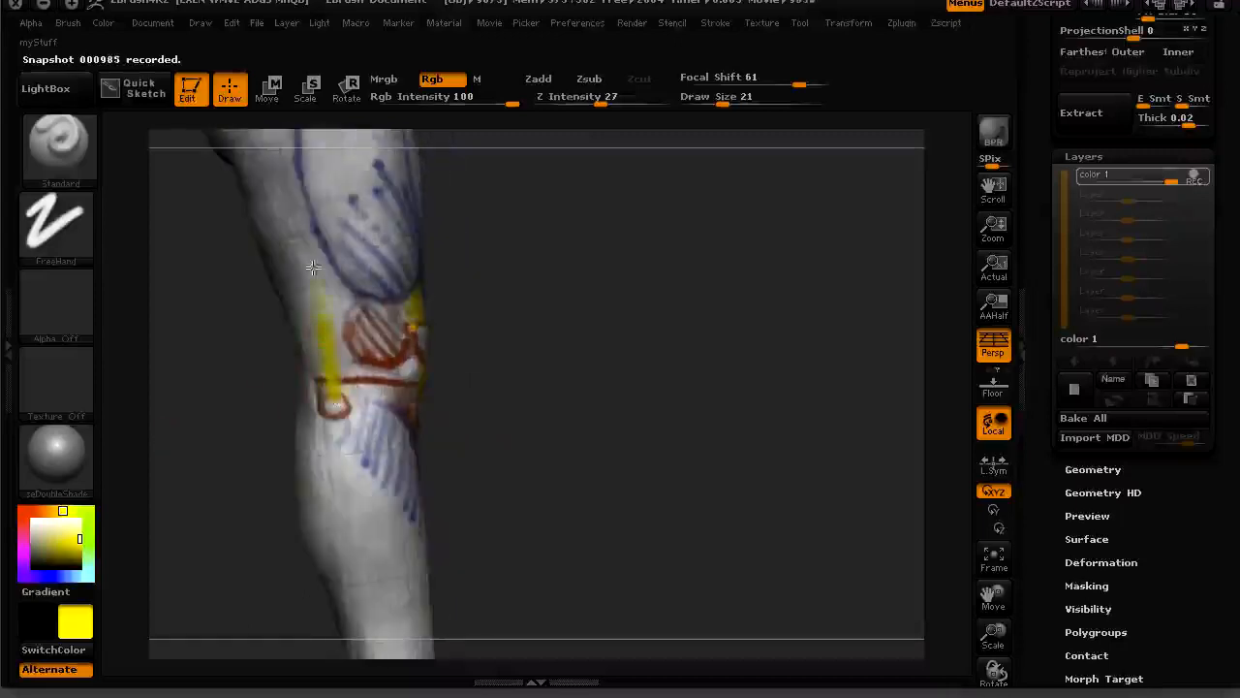
mouse_move(239, 500)
mouse_down()
mouse_move(196, 446)
mouse_move(318, 434)
mouse_move(115, 485)
mouse_up()
Step: Sample blue from the painted thigh, reduce the draw size to 11, and paint a long muscle band from the hip down the inner thigh
drag(378, 469, 247, 543)
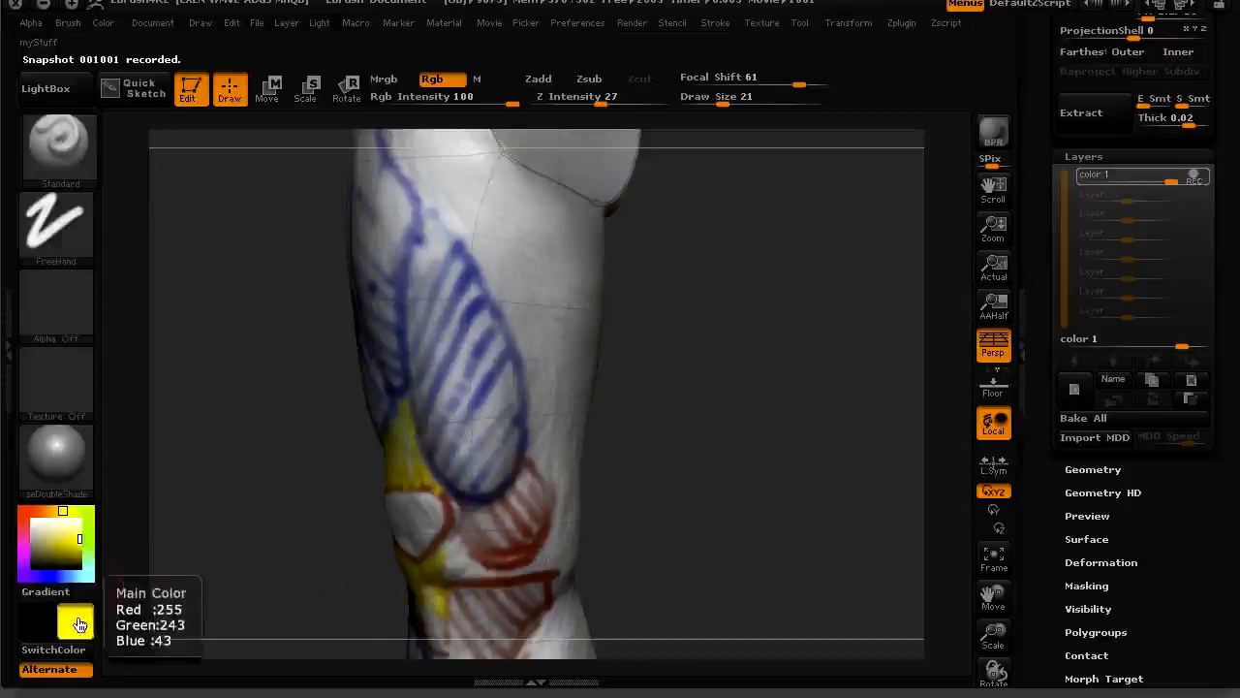
mouse_move(82, 622)
mouse_down()
mouse_move(274, 564)
mouse_move(535, 550)
mouse_move(487, 384)
mouse_move(479, 403)
mouse_up()
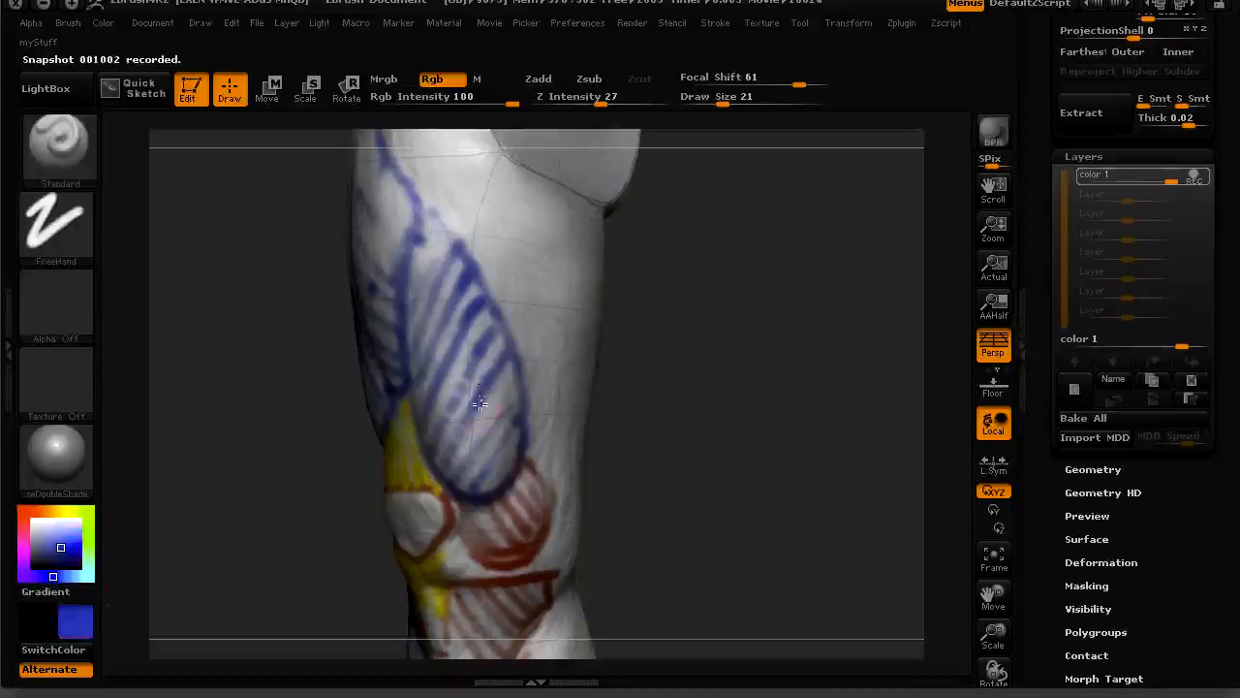
alt+drag(302, 466, 298, 409)
key(bracketleft)
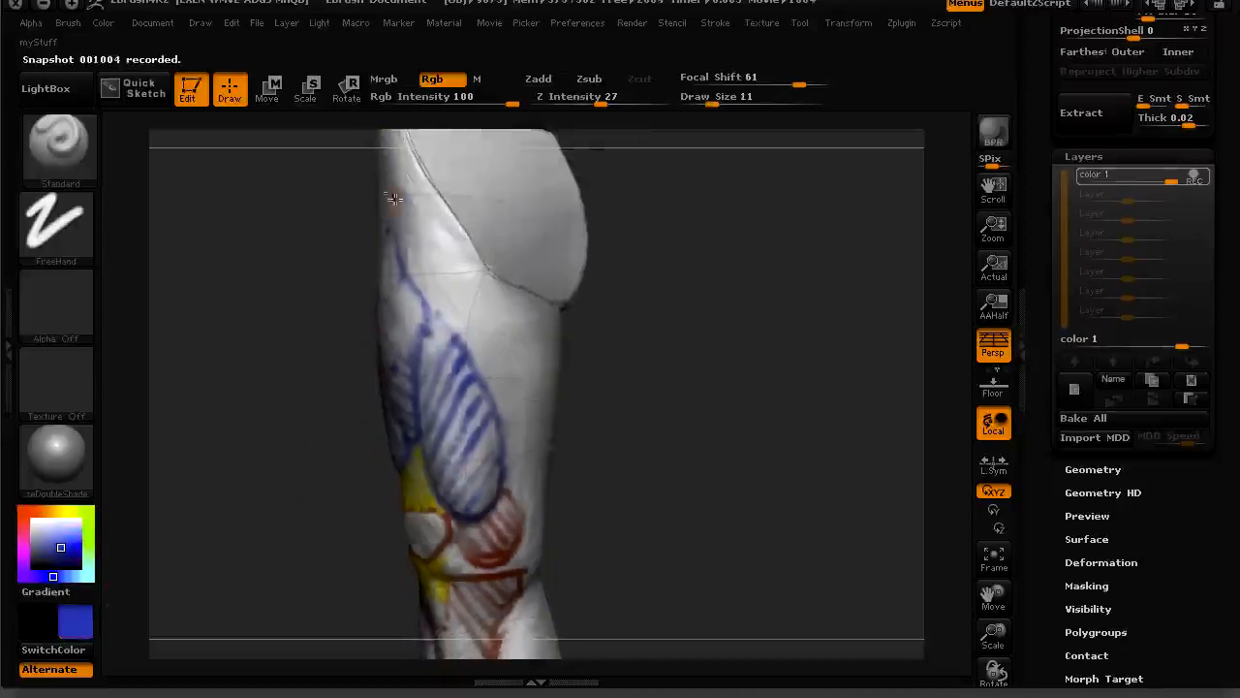
mouse_move(389, 177)
mouse_down()
mouse_move(518, 470)
mouse_move(514, 568)
mouse_up()
mouse_move(501, 442)
mouse_down()
mouse_move(523, 554)
mouse_move(515, 438)
mouse_move(428, 263)
mouse_move(415, 208)
mouse_up()
drag(234, 376, 296, 463)
mouse_move(518, 376)
mouse_down()
mouse_move(465, 260)
mouse_move(506, 352)
mouse_up()
drag(300, 446, 373, 432)
Step: Outline and hatch the small muscle at the top of the outer front thigh in blue
drag(447, 308, 419, 382)
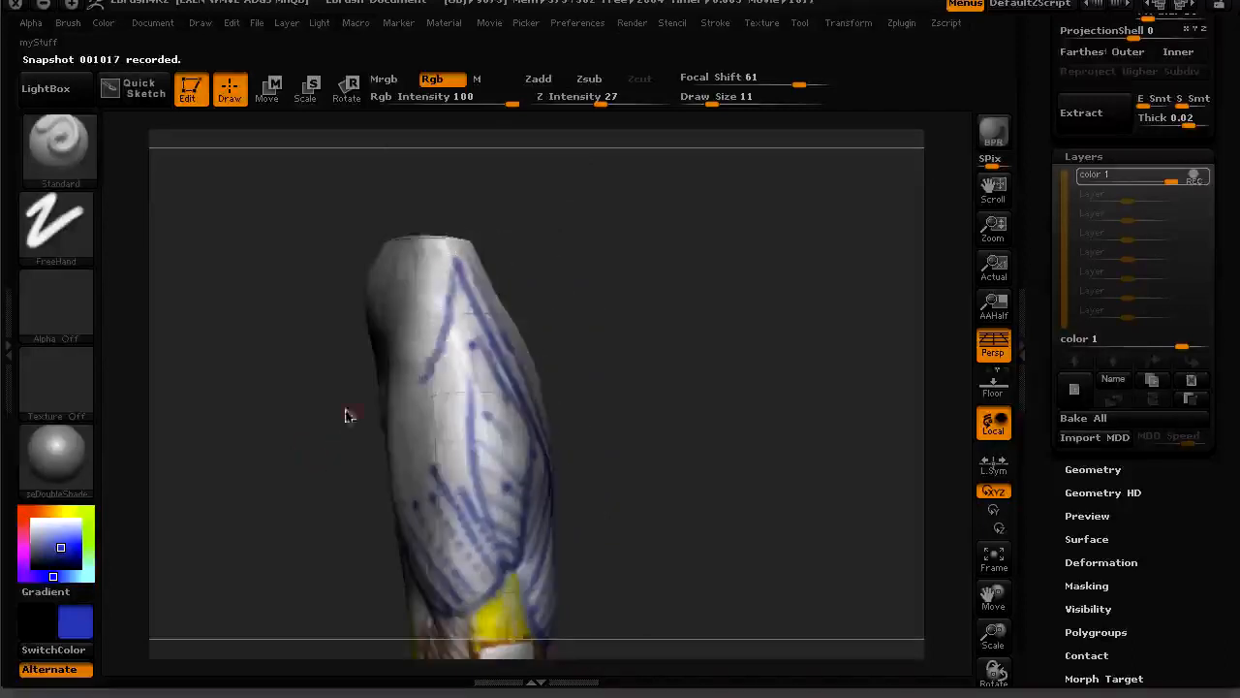
drag(319, 411, 373, 397)
mouse_move(386, 351)
mouse_down()
mouse_move(430, 386)
mouse_move(424, 264)
mouse_move(441, 238)
mouse_up()
mouse_move(412, 373)
mouse_down()
mouse_move(395, 308)
mouse_move(439, 341)
mouse_up()
mouse_move(415, 275)
mouse_down()
mouse_move(445, 319)
mouse_move(448, 302)
mouse_up()
drag(442, 261, 453, 285)
drag(547, 263, 427, 281)
drag(469, 289, 459, 253)
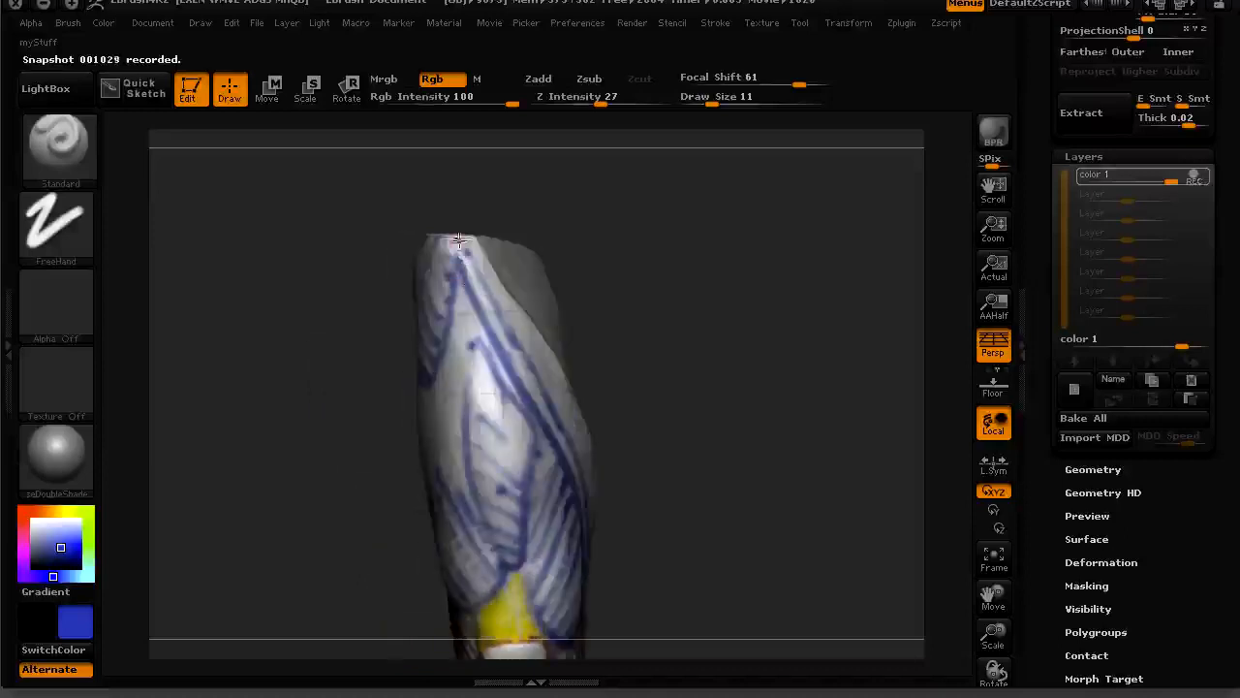
Step: Sample red from the painted markings and paint an oval bone landmark on the outer side of the hip
drag(280, 375, 283, 465)
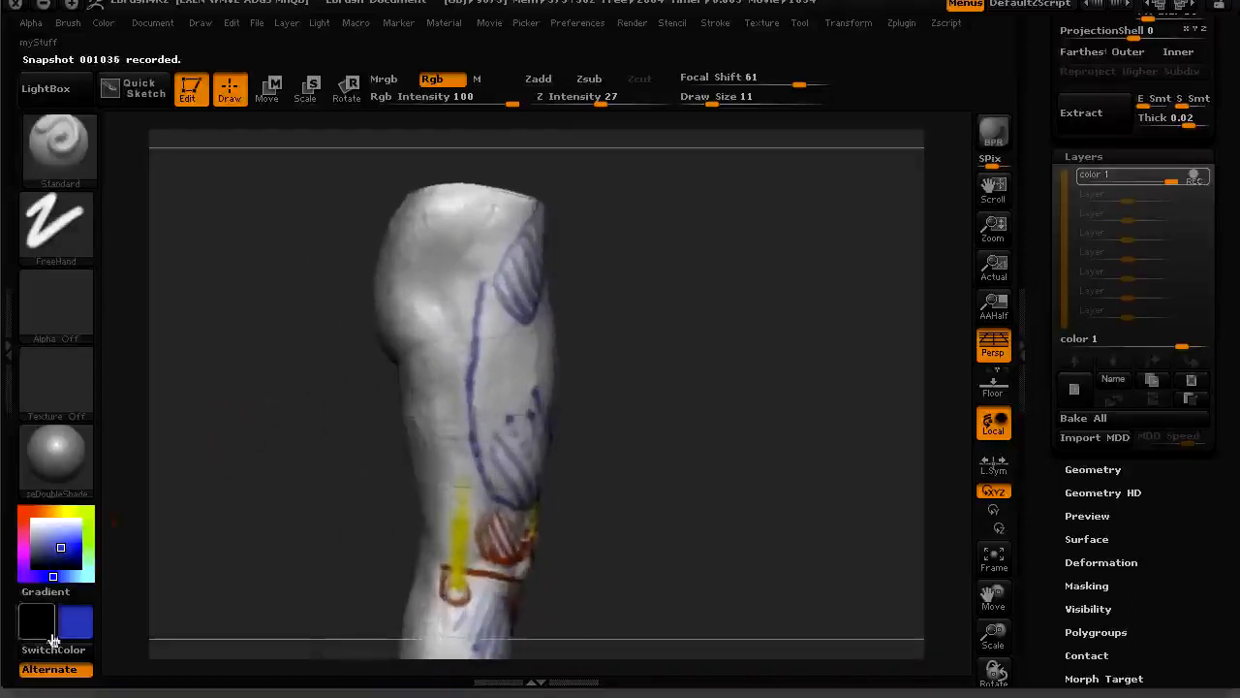
drag(272, 566, 226, 462)
drag(81, 620, 401, 516)
mouse_move(268, 471)
mouse_down()
mouse_move(185, 382)
mouse_move(191, 282)
mouse_move(221, 496)
mouse_move(423, 347)
mouse_move(426, 361)
mouse_move(434, 334)
mouse_move(442, 351)
mouse_move(449, 328)
mouse_move(424, 338)
mouse_move(450, 325)
mouse_move(454, 362)
mouse_up()
Step: Review the painted markings around the whole leg and bring the Polypaint options into view
alt+drag(311, 503, 272, 465)
alt+drag(335, 541, 362, 411)
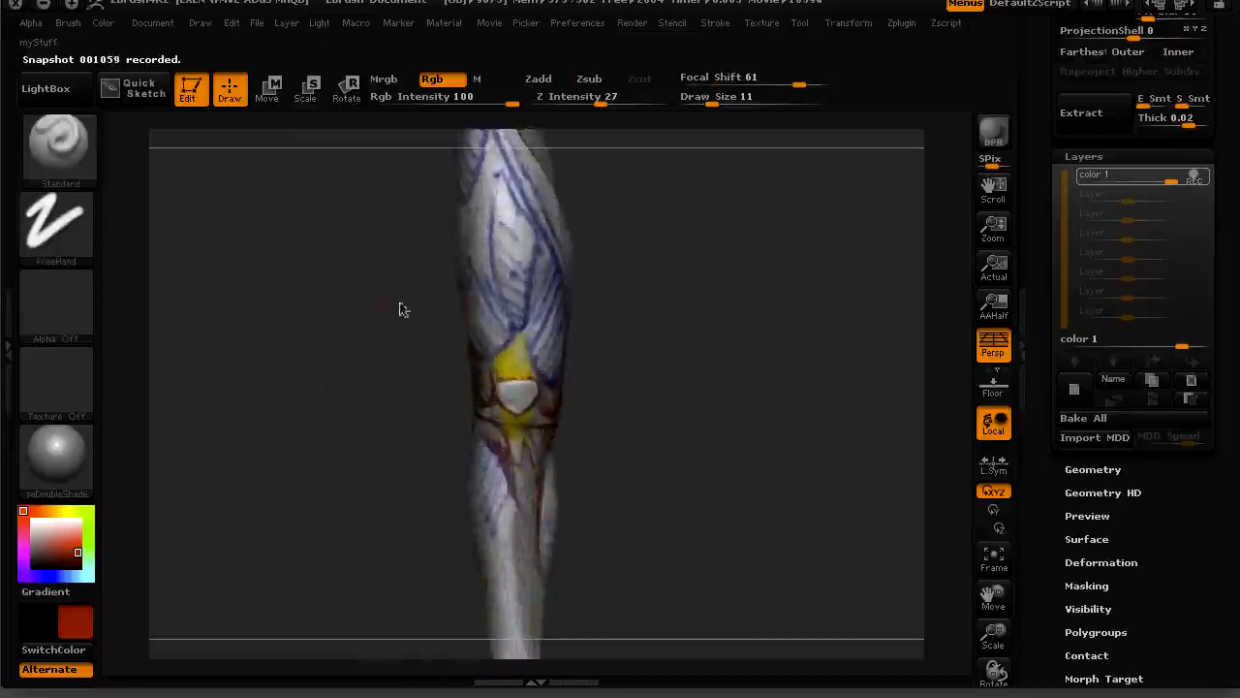
mouse_move(765, 381)
mouse_down()
mouse_move(788, 393)
mouse_move(758, 400)
mouse_up()
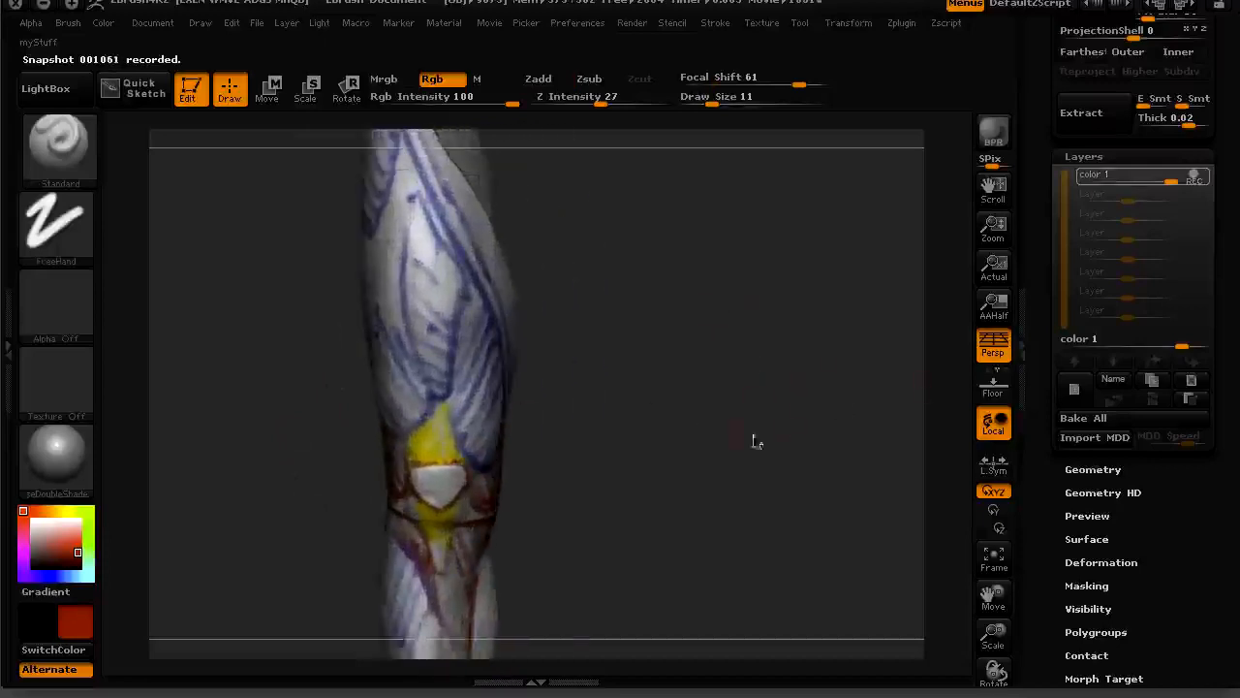
drag(1047, 532, 1045, 388)
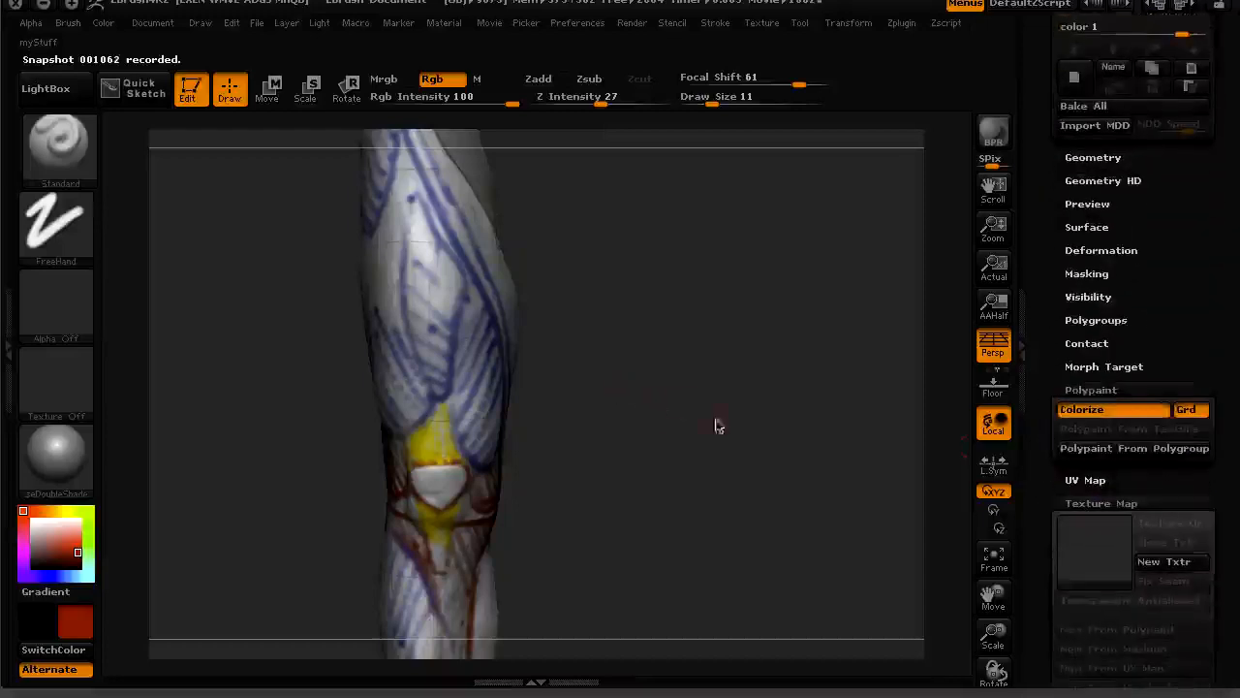
drag(684, 499, 673, 318)
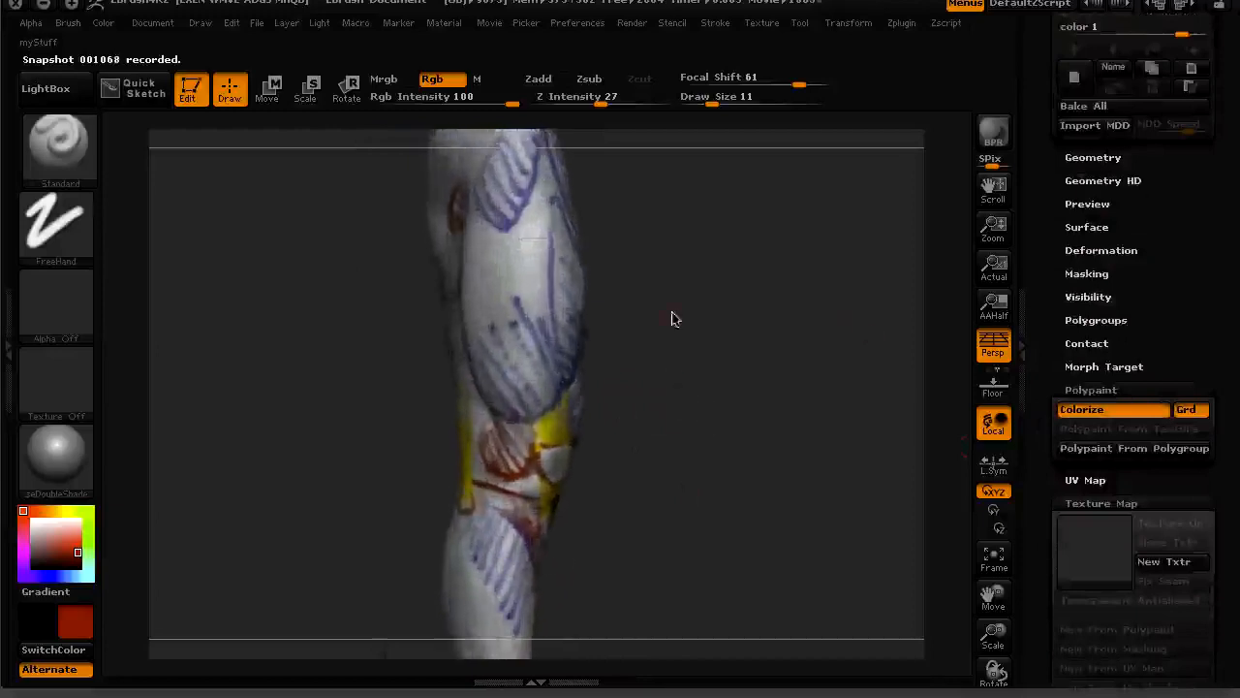
Step: Lower the leg's subdivision level, examine the polypaint around the knee and bring the Texture Map options into view
key(space)
drag(681, 376, 628, 384)
click(628, 380)
click(640, 382)
drag(634, 223, 669, 407)
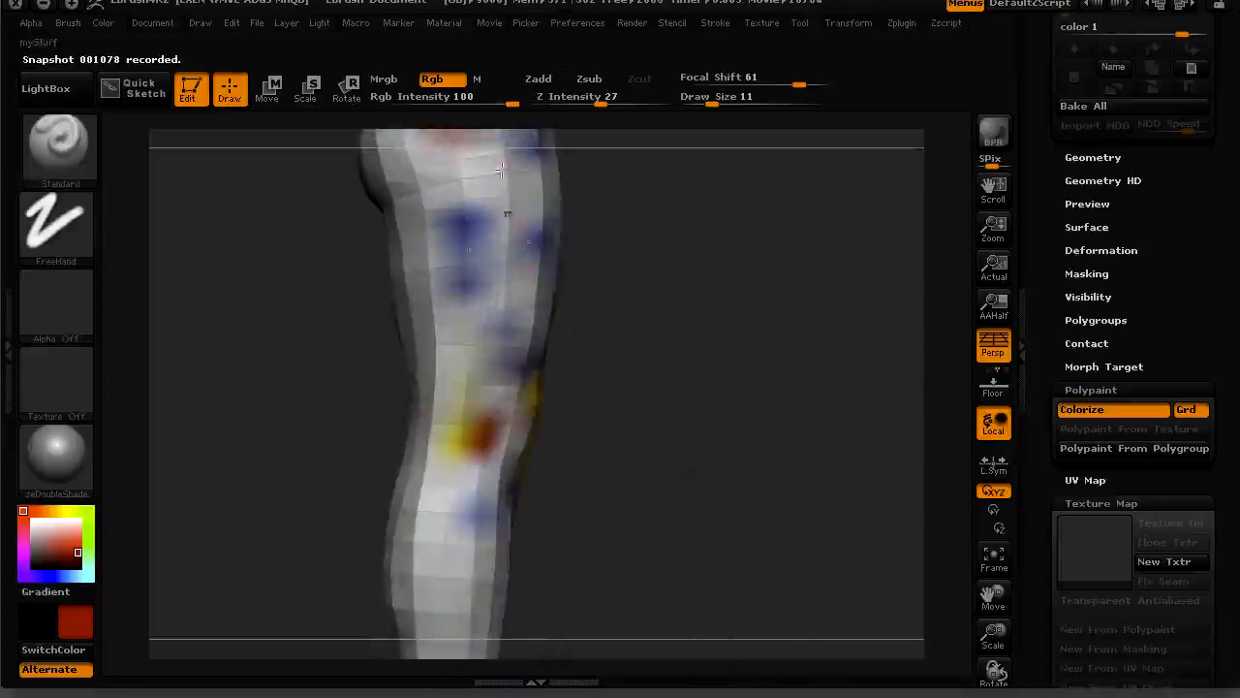
drag(652, 362, 550, 403)
drag(439, 424, 502, 429)
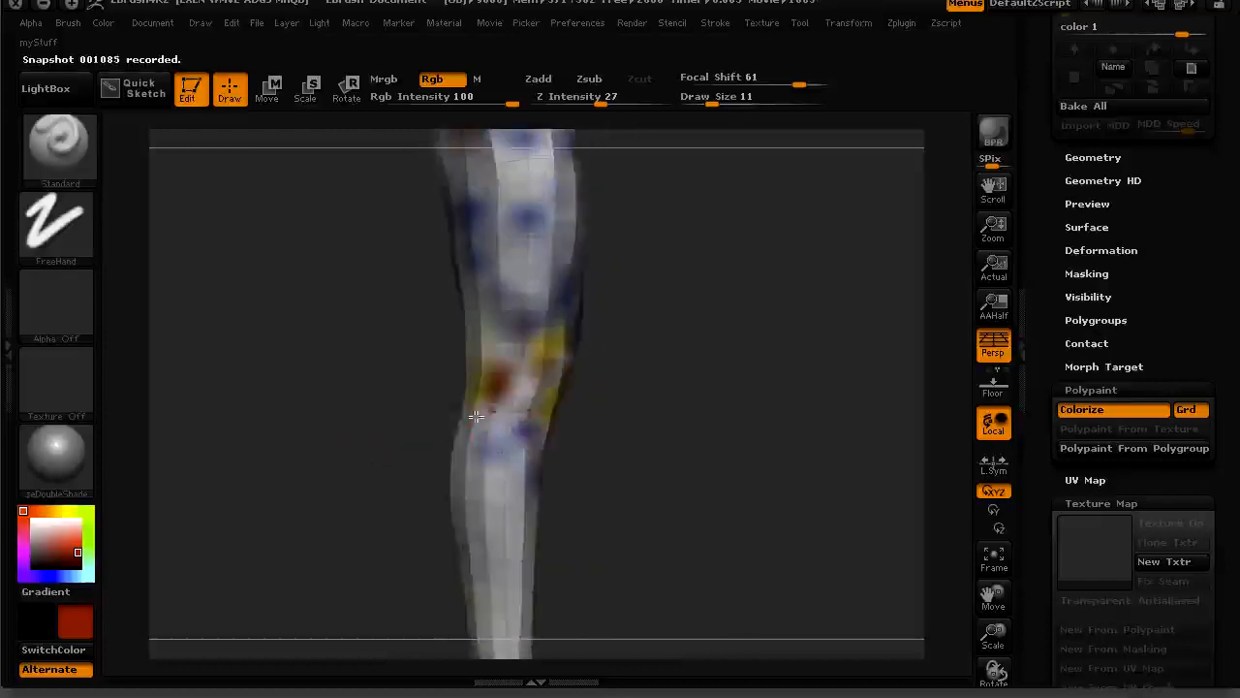
drag(736, 468, 744, 455)
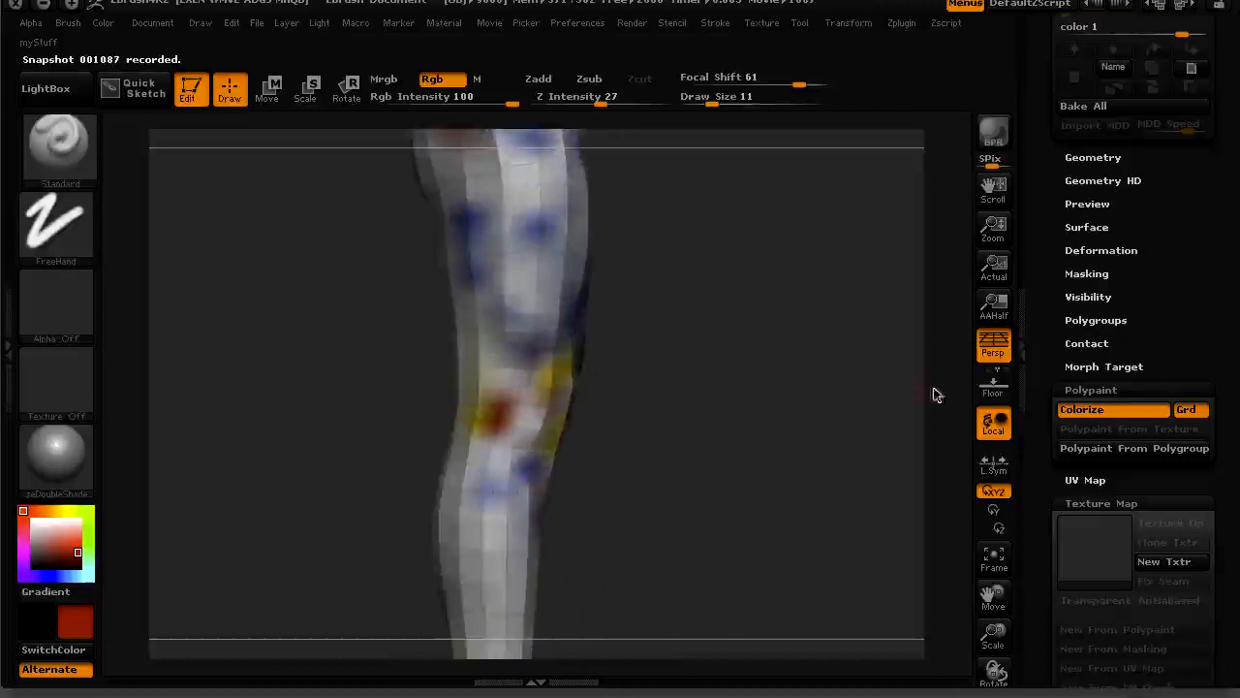
drag(1043, 541, 1036, 355)
drag(1034, 418, 1044, 401)
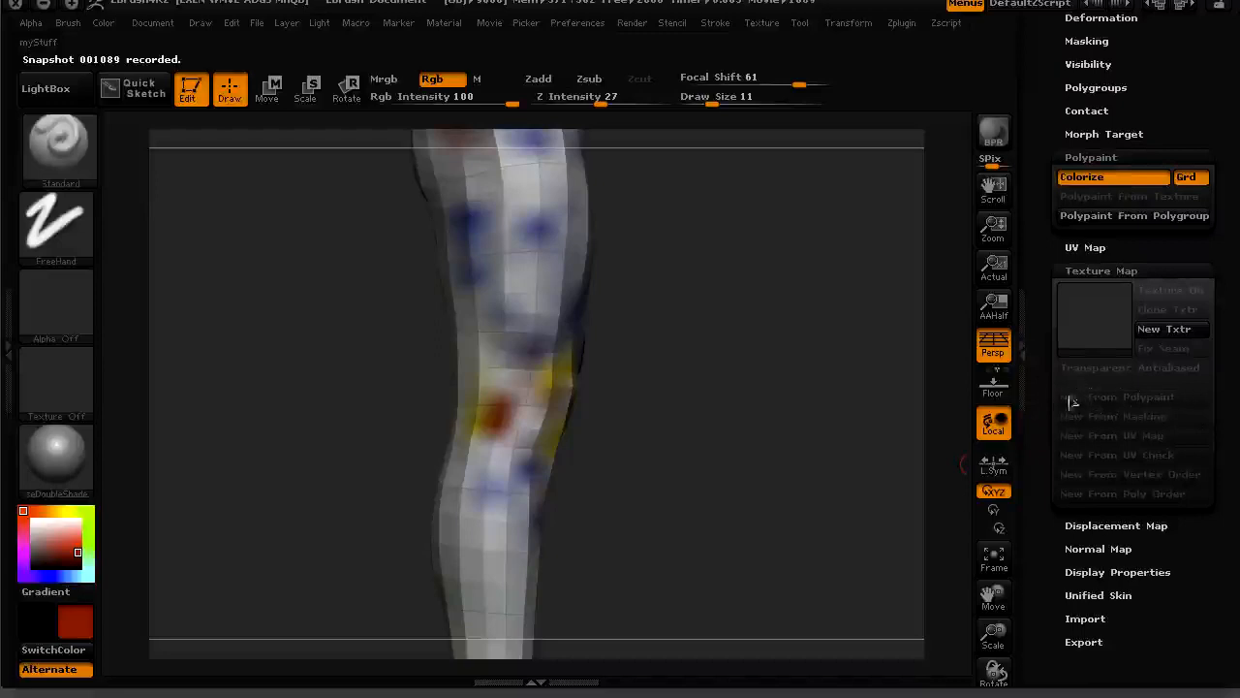
Step: Return the leg to a high subdivision level and examine the markings around the front, inner and outer knee
mouse_move(712, 416)
mouse_down()
mouse_move(731, 412)
mouse_move(714, 421)
mouse_up()
right_click(688, 371)
mouse_move(639, 390)
mouse_down()
mouse_move(714, 387)
mouse_move(733, 353)
mouse_move(708, 396)
mouse_move(756, 424)
mouse_move(743, 431)
mouse_move(669, 363)
mouse_move(736, 368)
mouse_move(736, 404)
mouse_move(759, 409)
mouse_up()
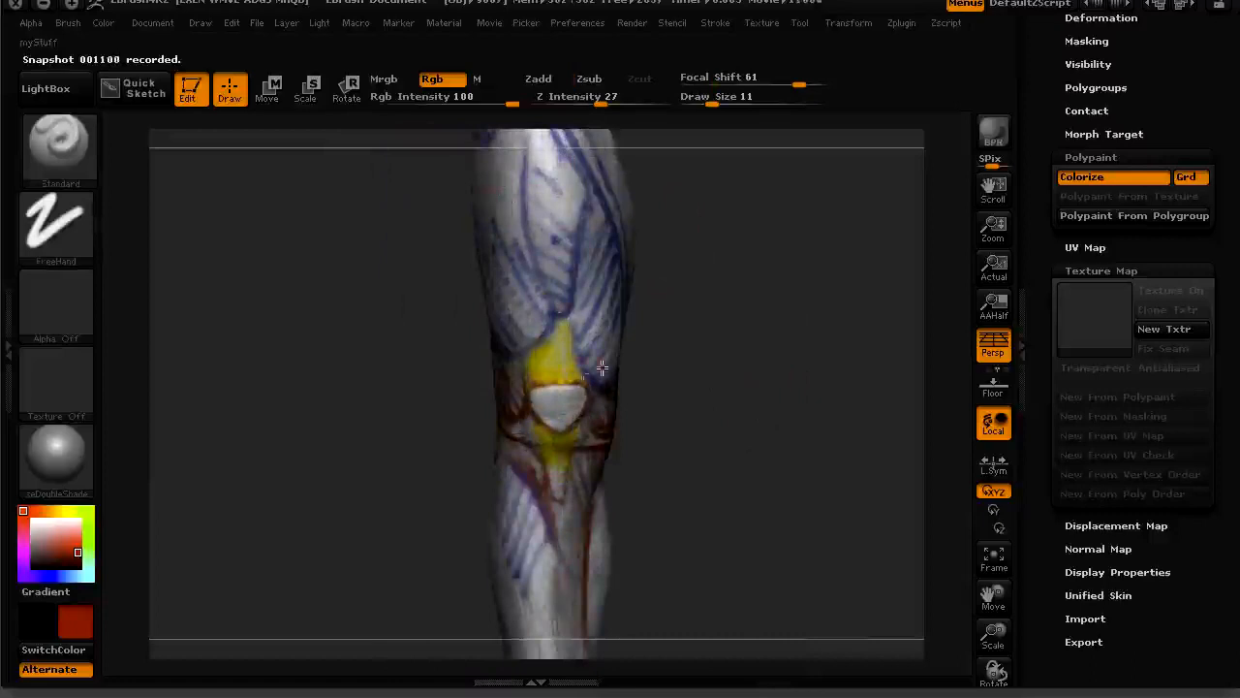
drag(421, 386, 538, 305)
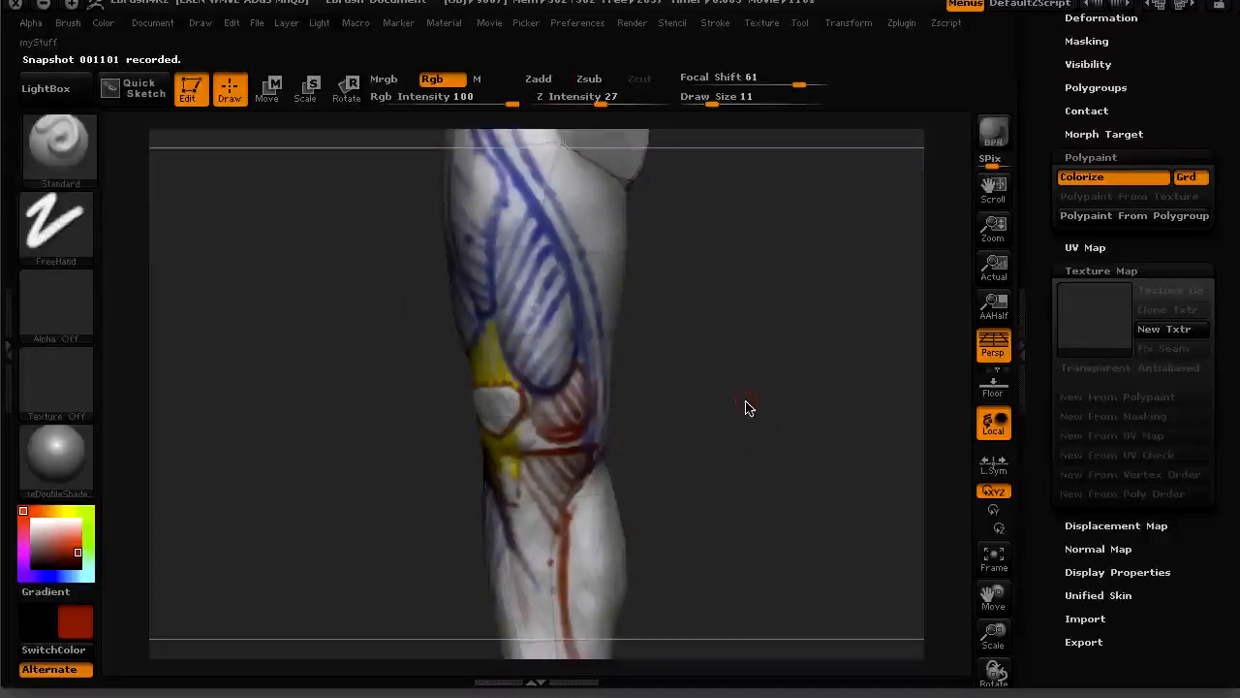
drag(748, 437, 802, 411)
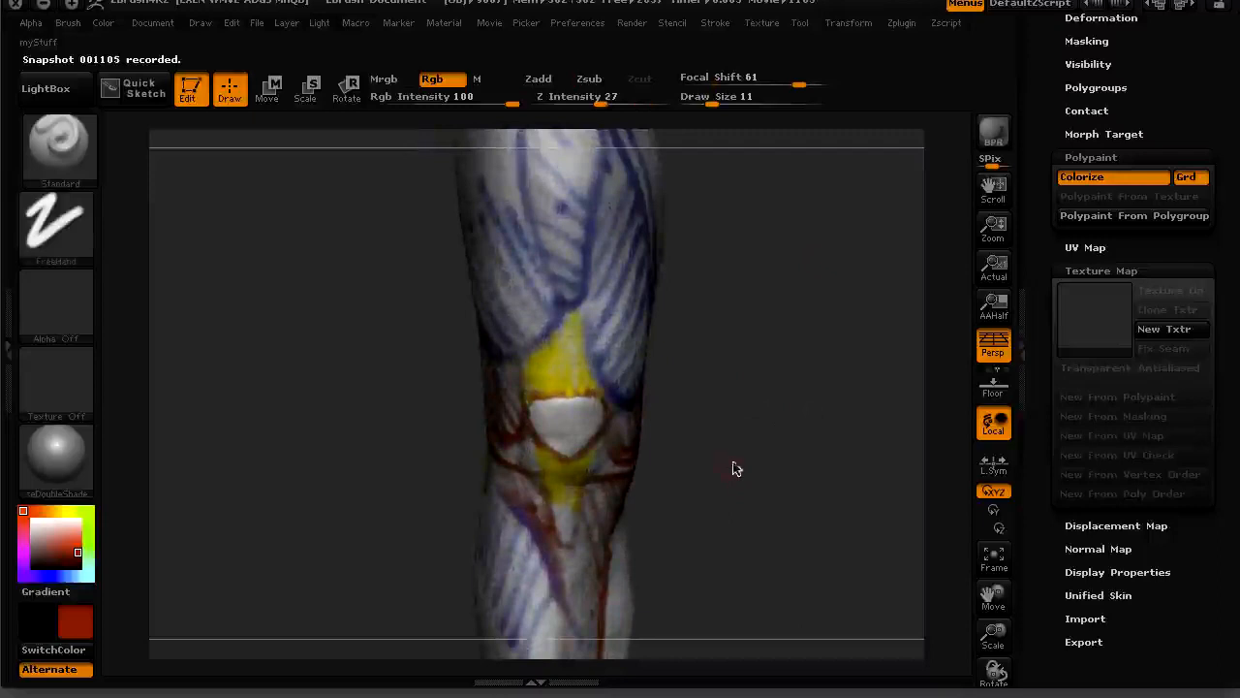
drag(762, 501, 738, 424)
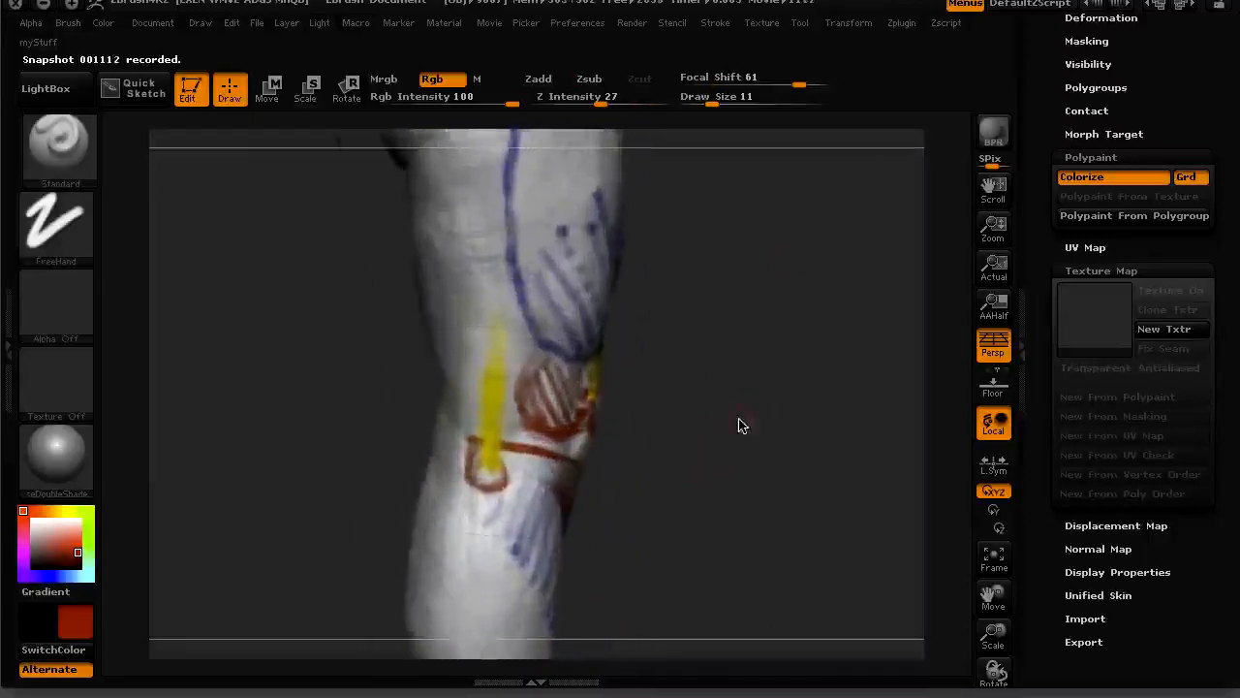
drag(1042, 312, 1043, 355)
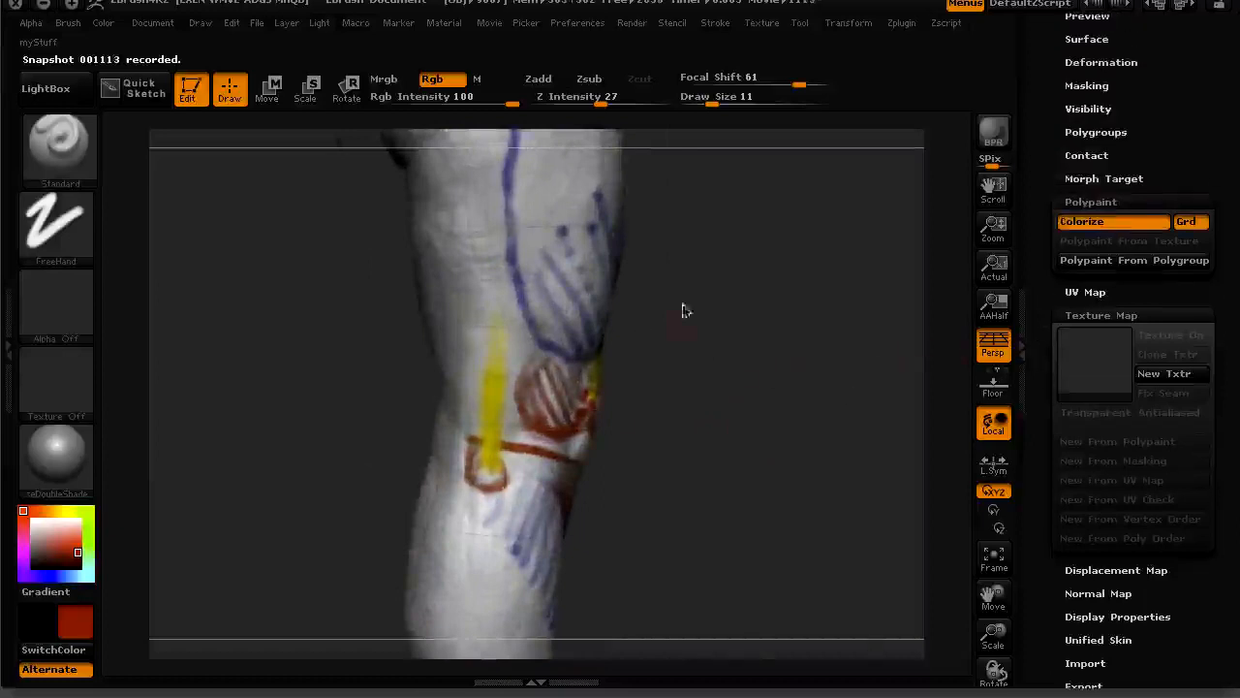
Step: Set the leg to subdivision level 1 and generate Adaptive UV Tiles for it
key(space)
drag(713, 385, 654, 353)
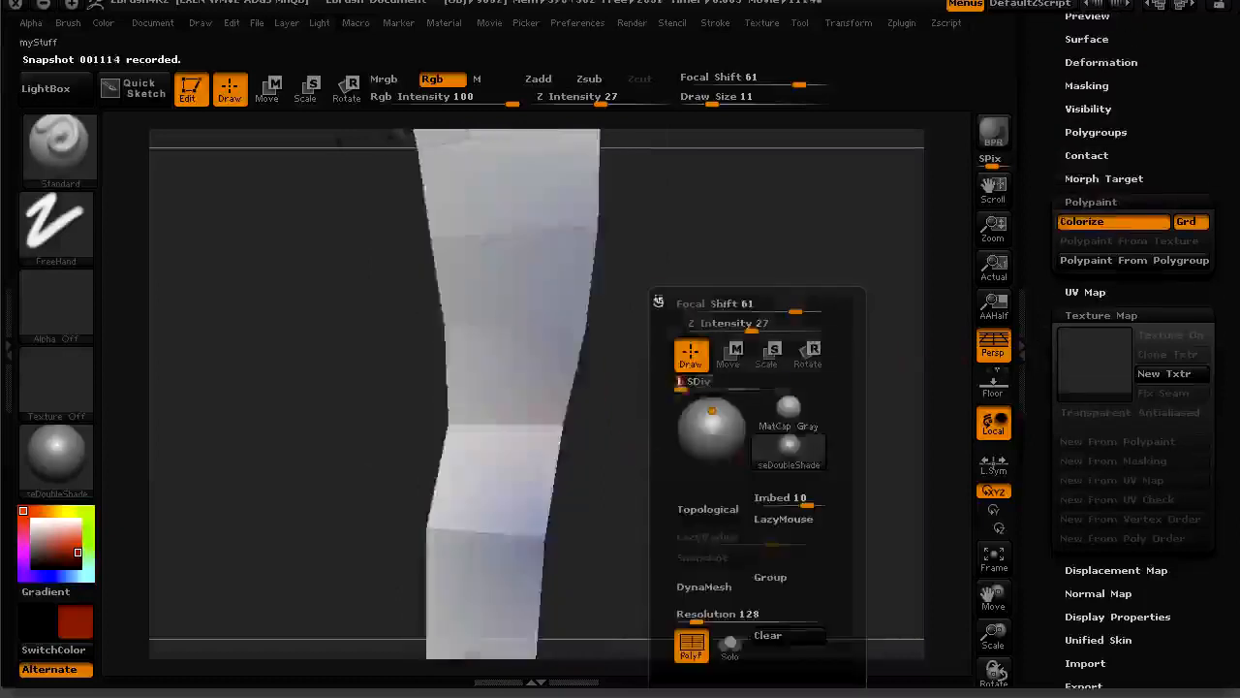
drag(798, 319, 776, 399)
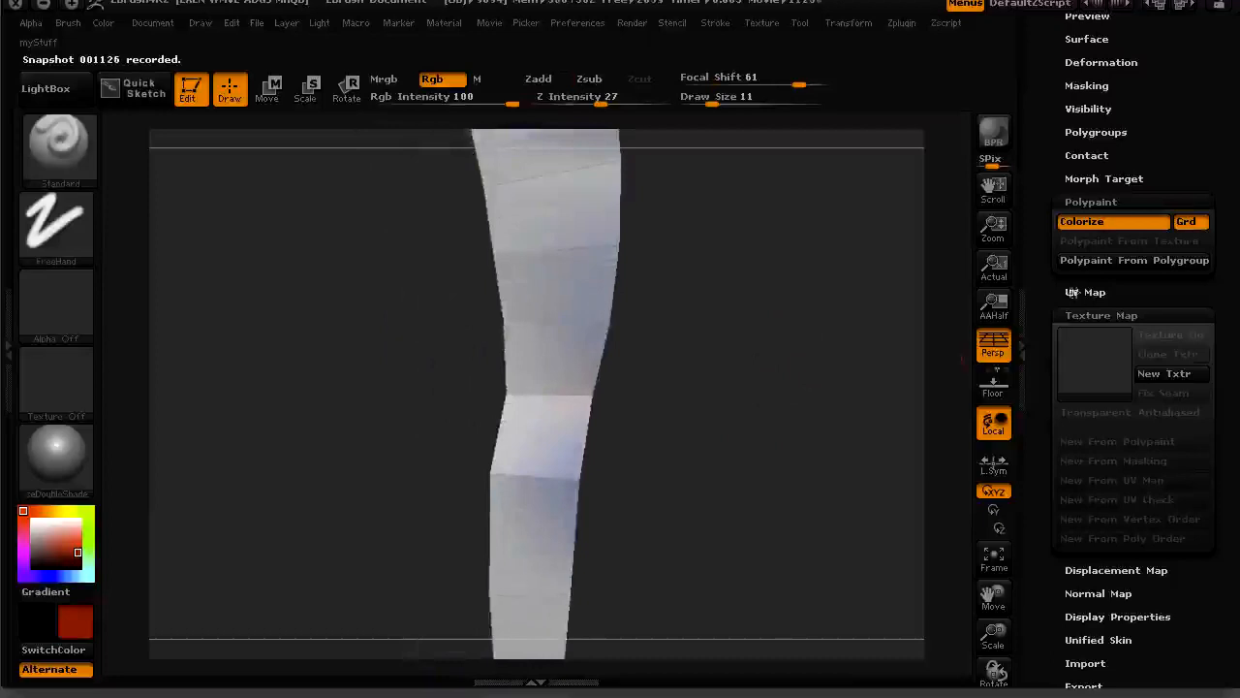
click(1073, 292)
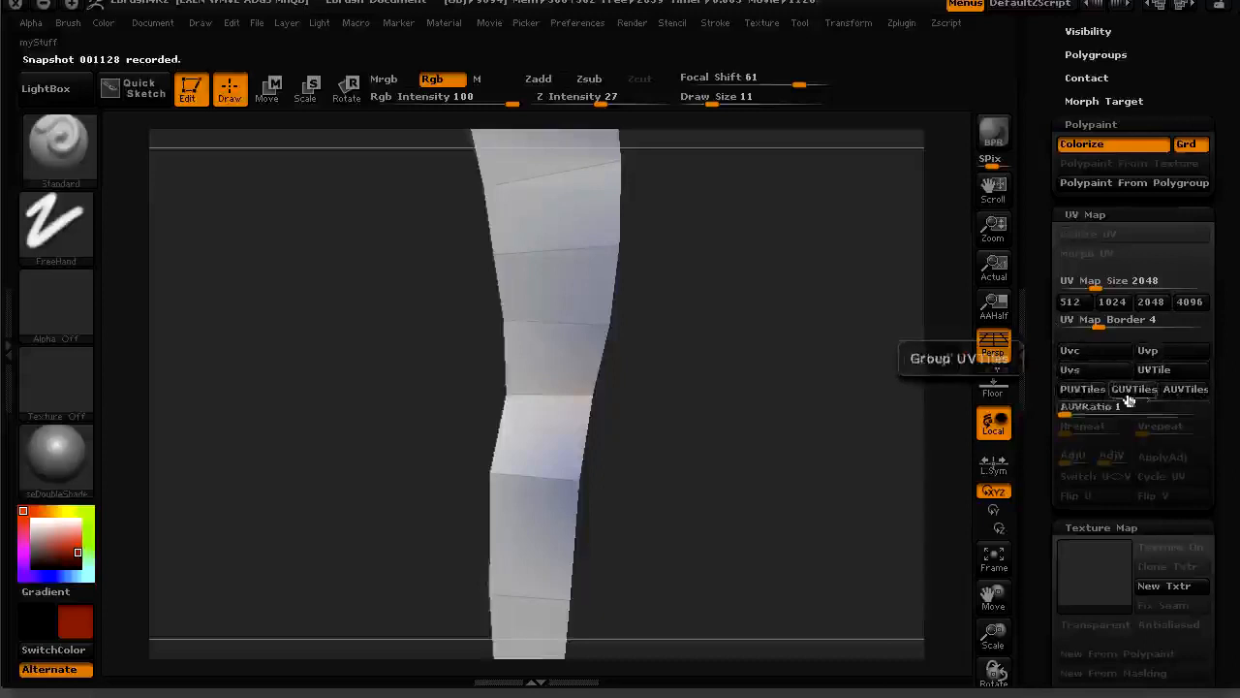
click(1184, 397)
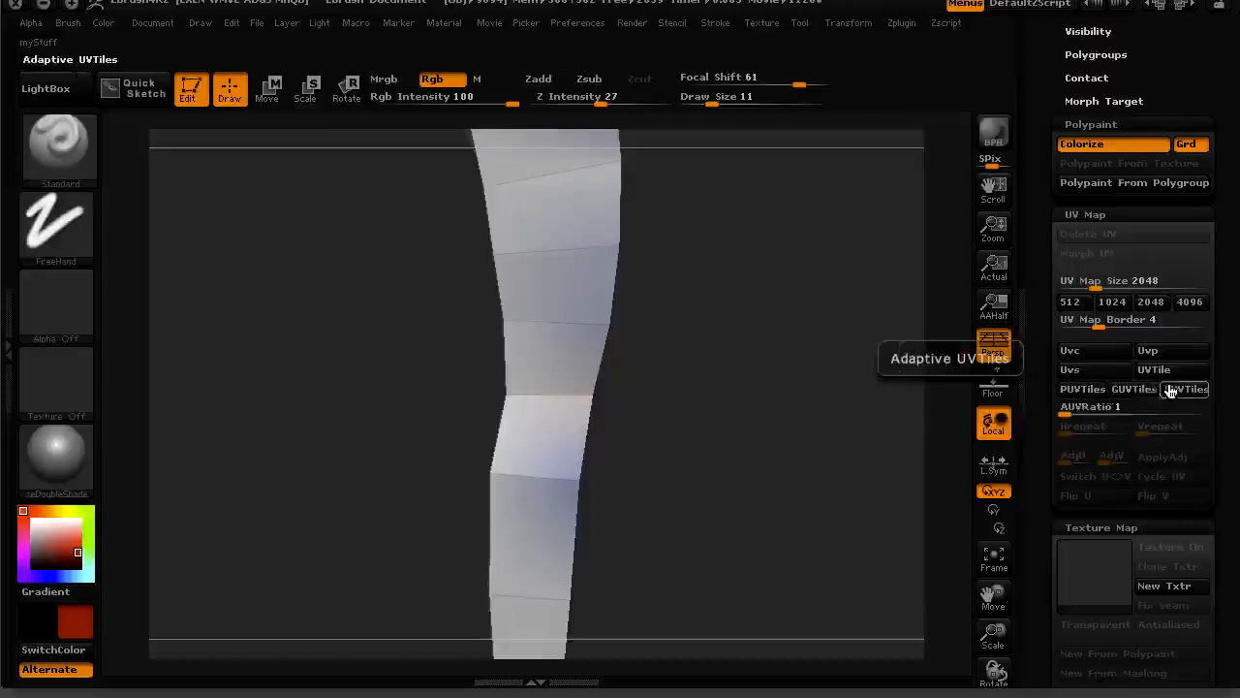
key(ctrl)
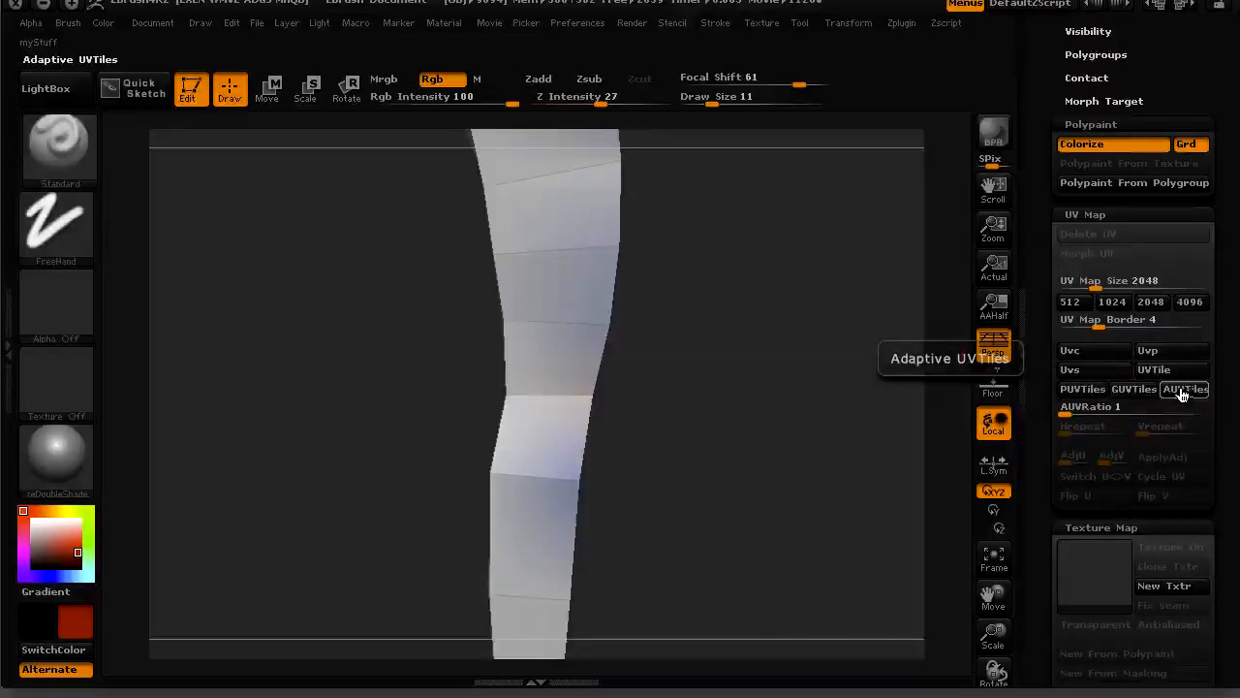
click(1180, 391)
Step: Create a new texture from the UV map and inspect it on the leg and in its preview
drag(833, 424, 703, 379)
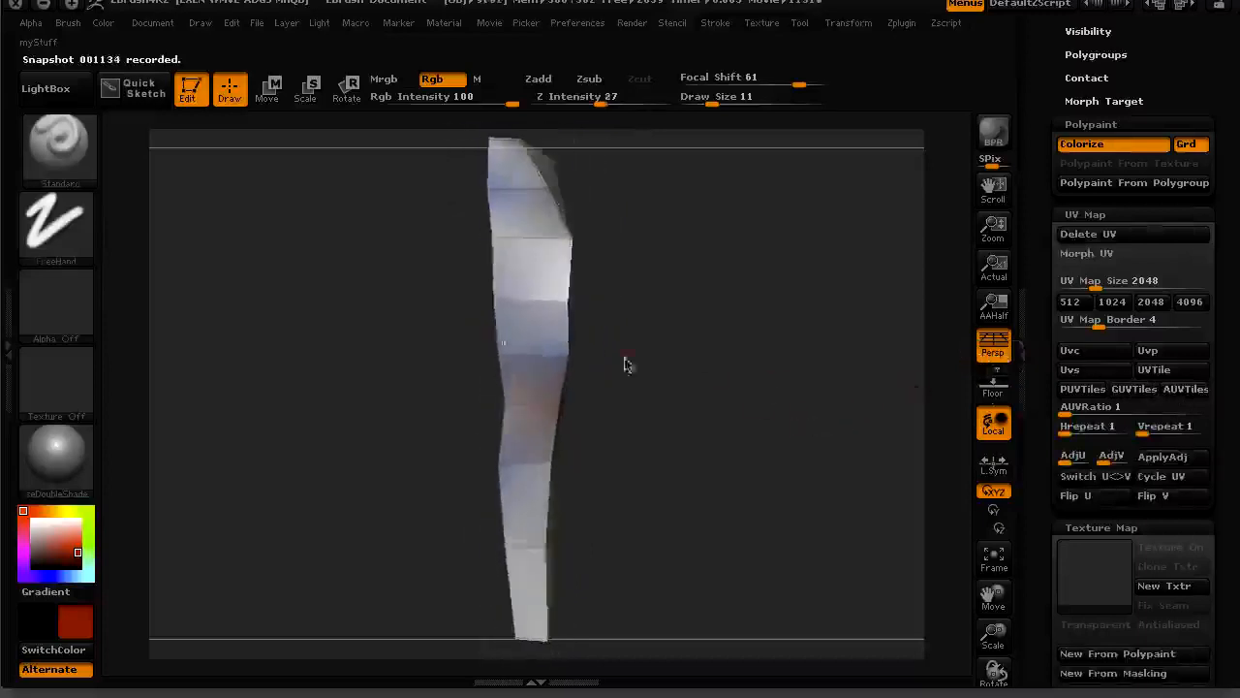
drag(1041, 485, 1044, 392)
drag(1040, 458, 1037, 410)
drag(1039, 339, 1040, 431)
drag(1033, 82, 1043, 126)
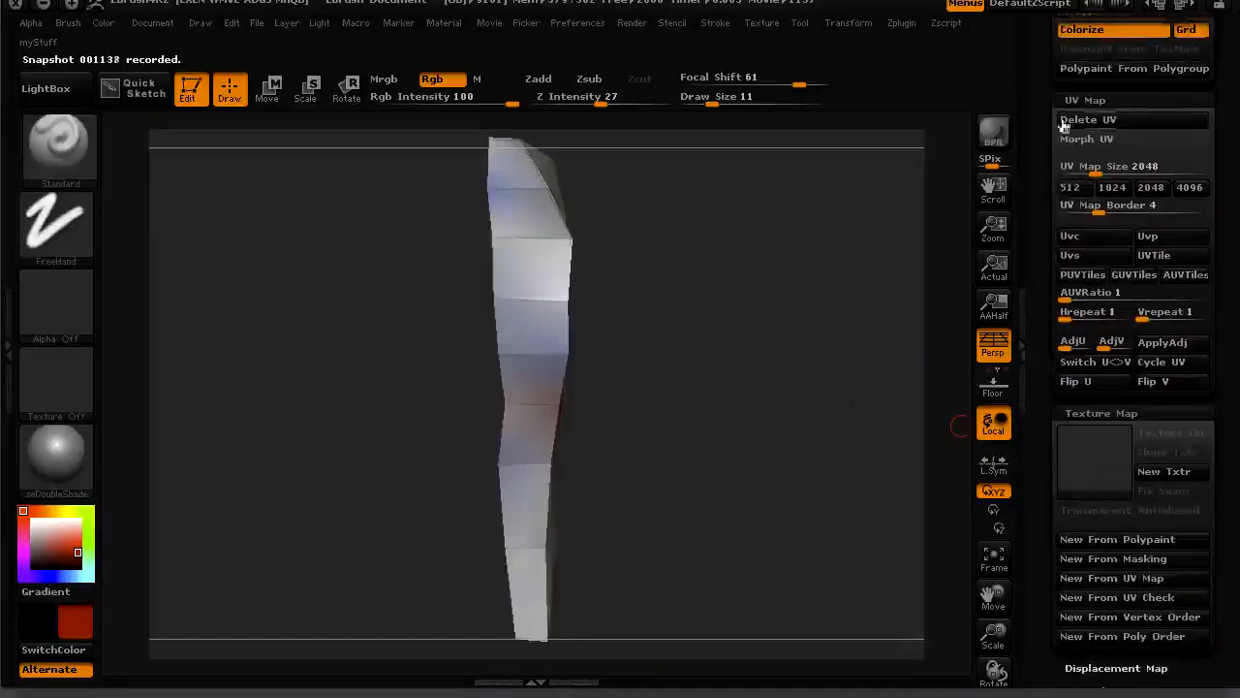
click(1077, 100)
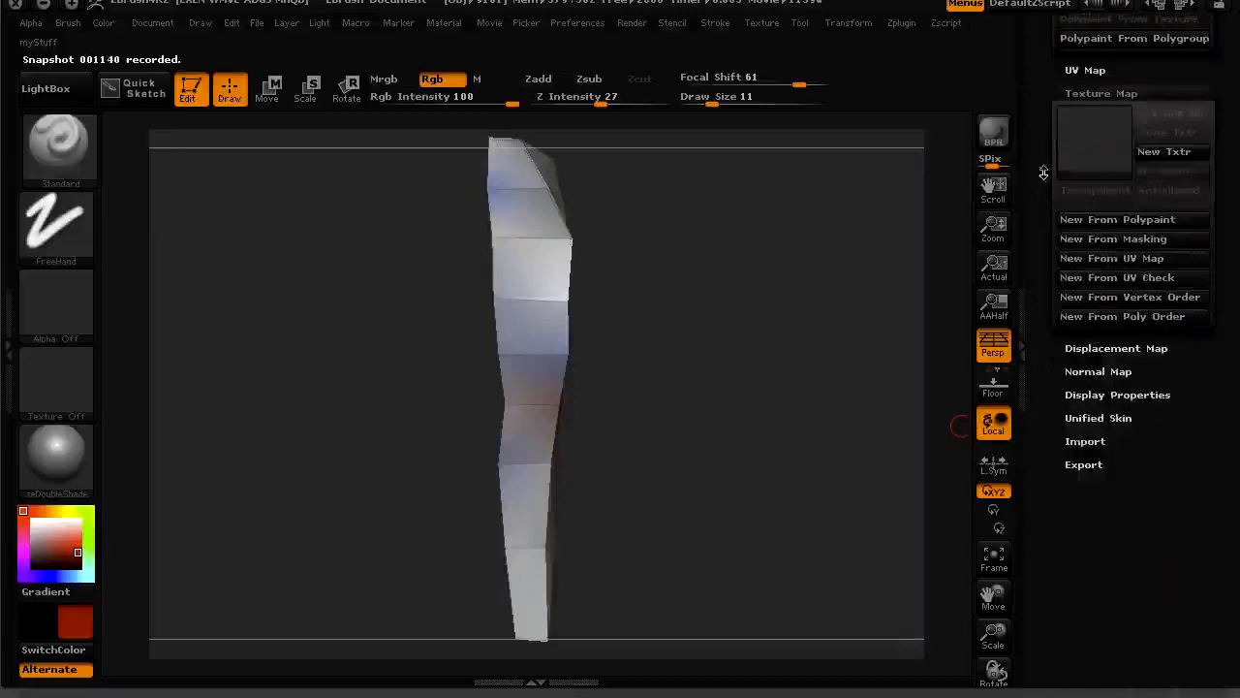
drag(723, 327, 764, 349)
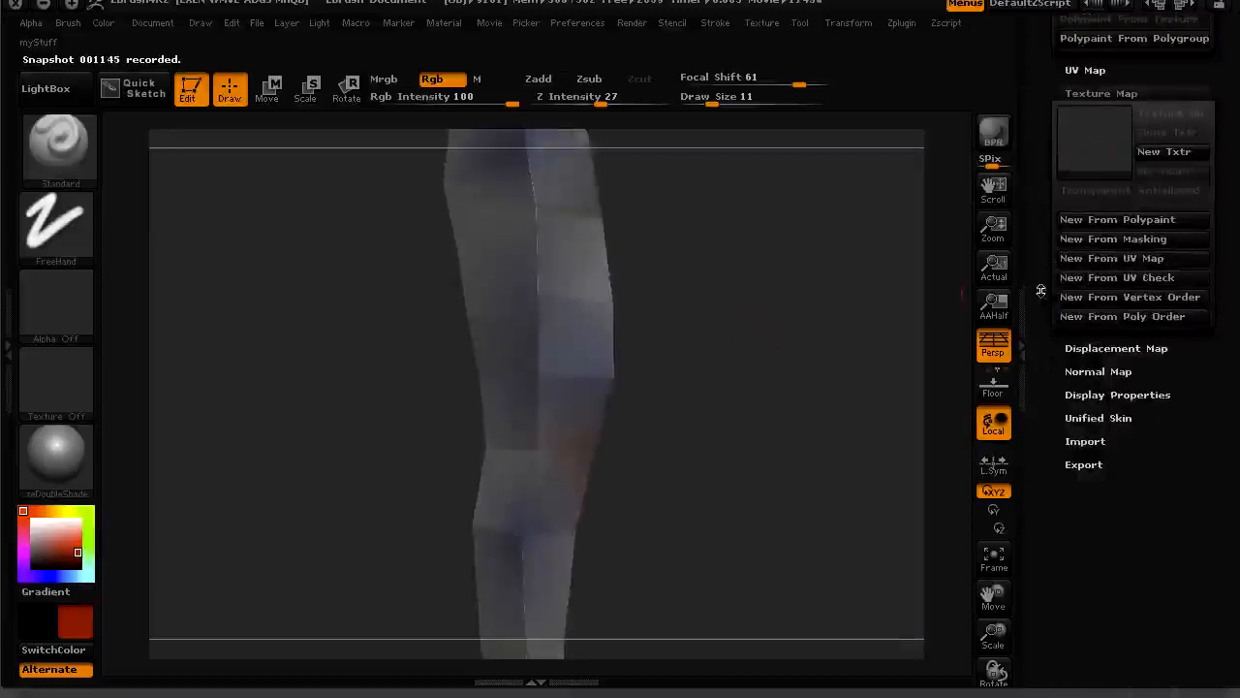
scroll(1041, 228, up, 2)
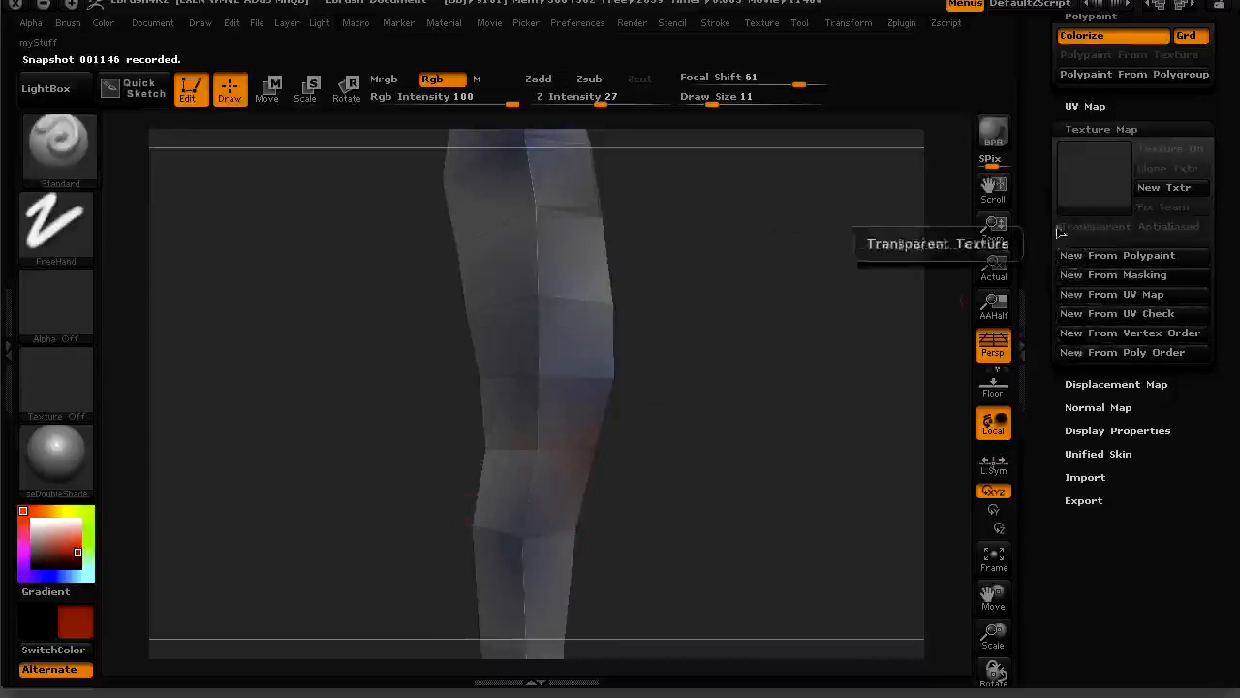
click(1107, 295)
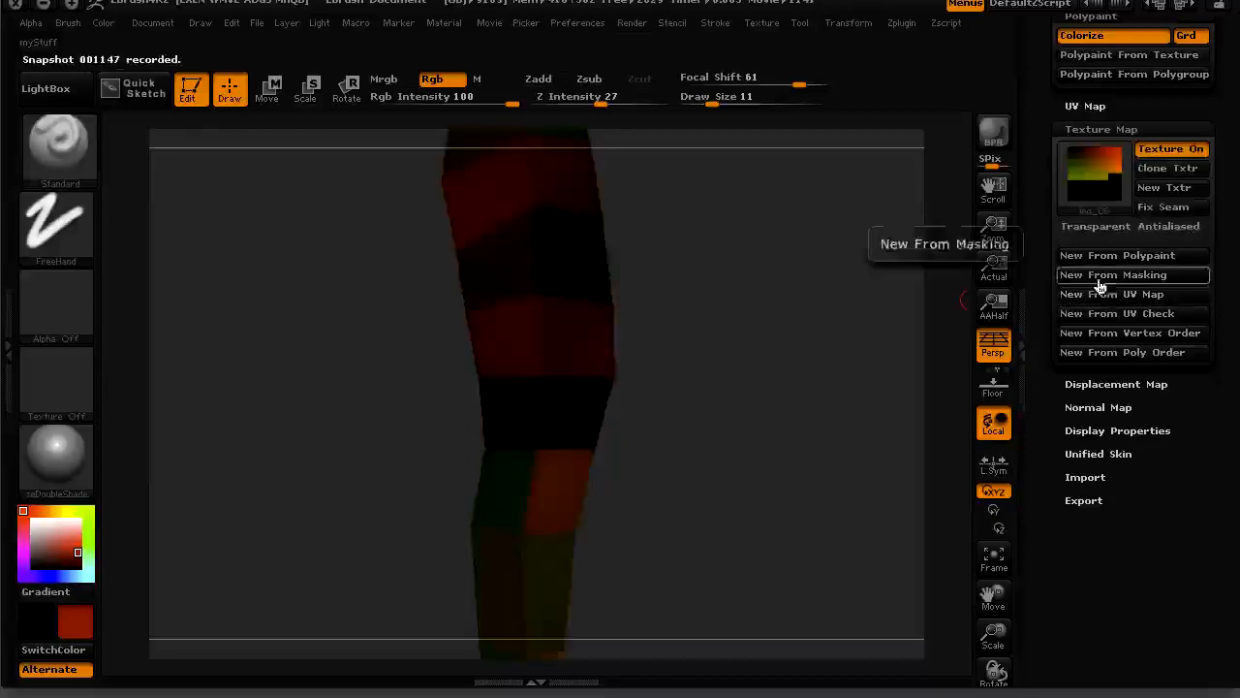
mouse_move(823, 326)
mouse_down()
mouse_move(769, 357)
mouse_move(769, 335)
mouse_move(781, 345)
mouse_move(809, 334)
mouse_up()
click(1104, 184)
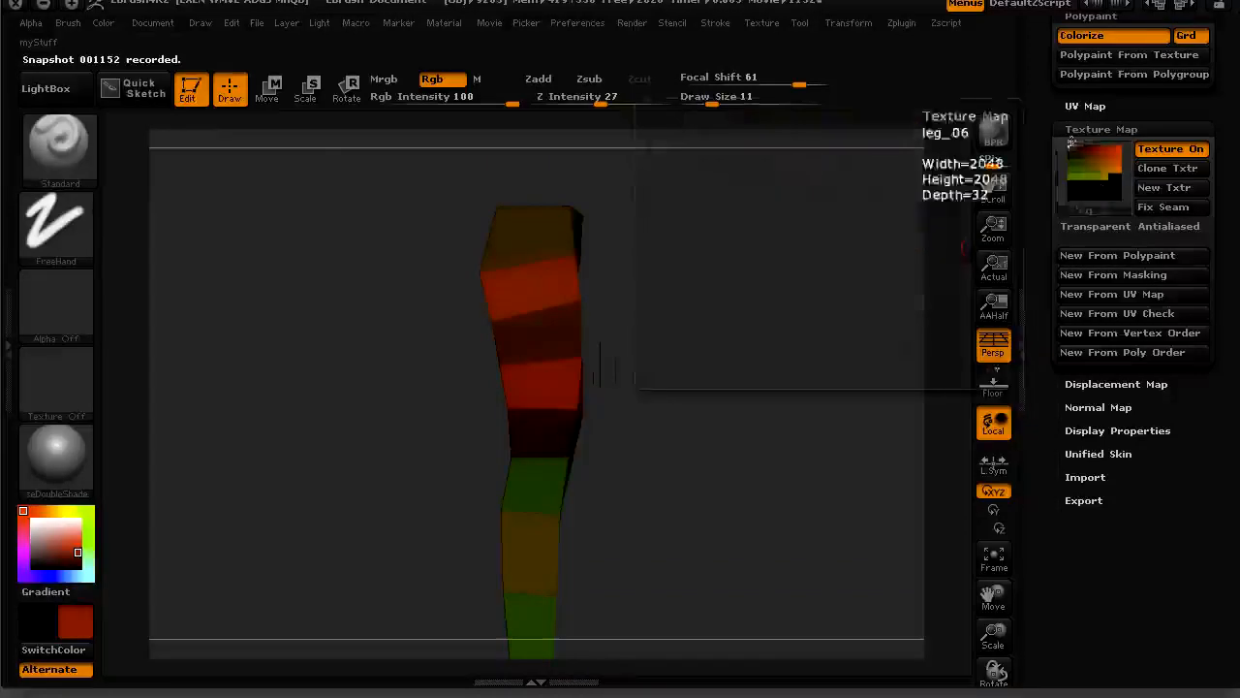
mouse_move(1092, 182)
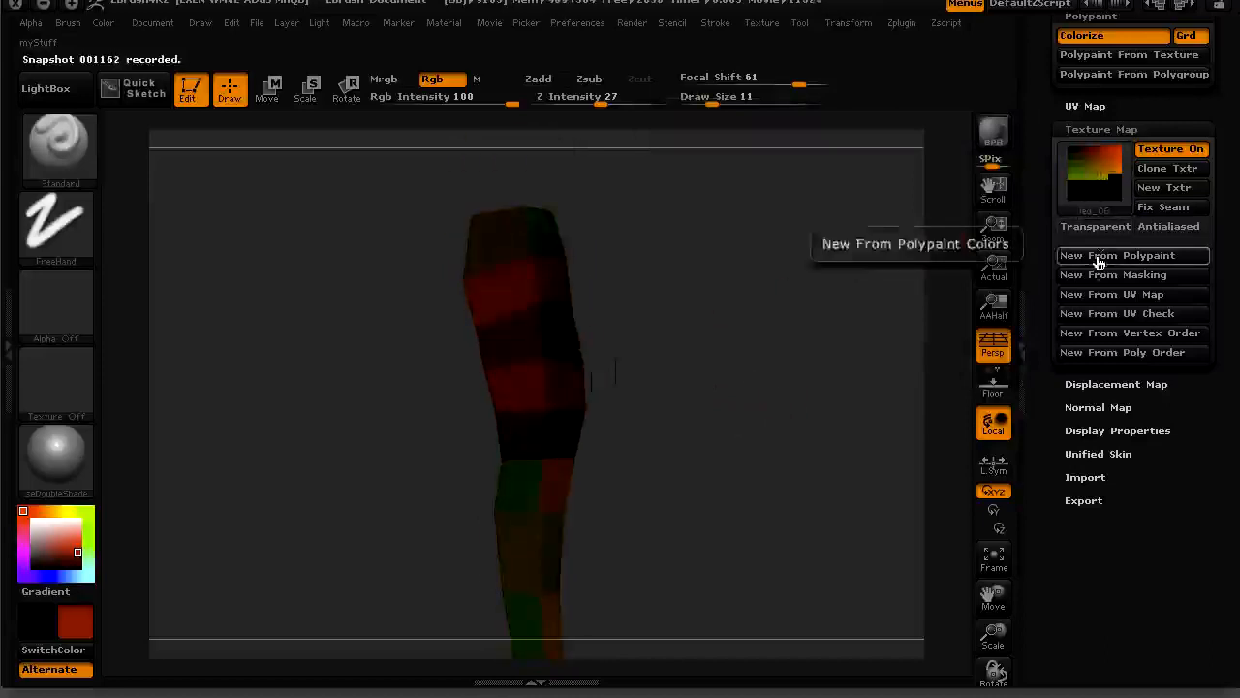
Step: Try a new texture from the polypaint, and hide the texture on the leg at a higher subdivision level
click(1093, 257)
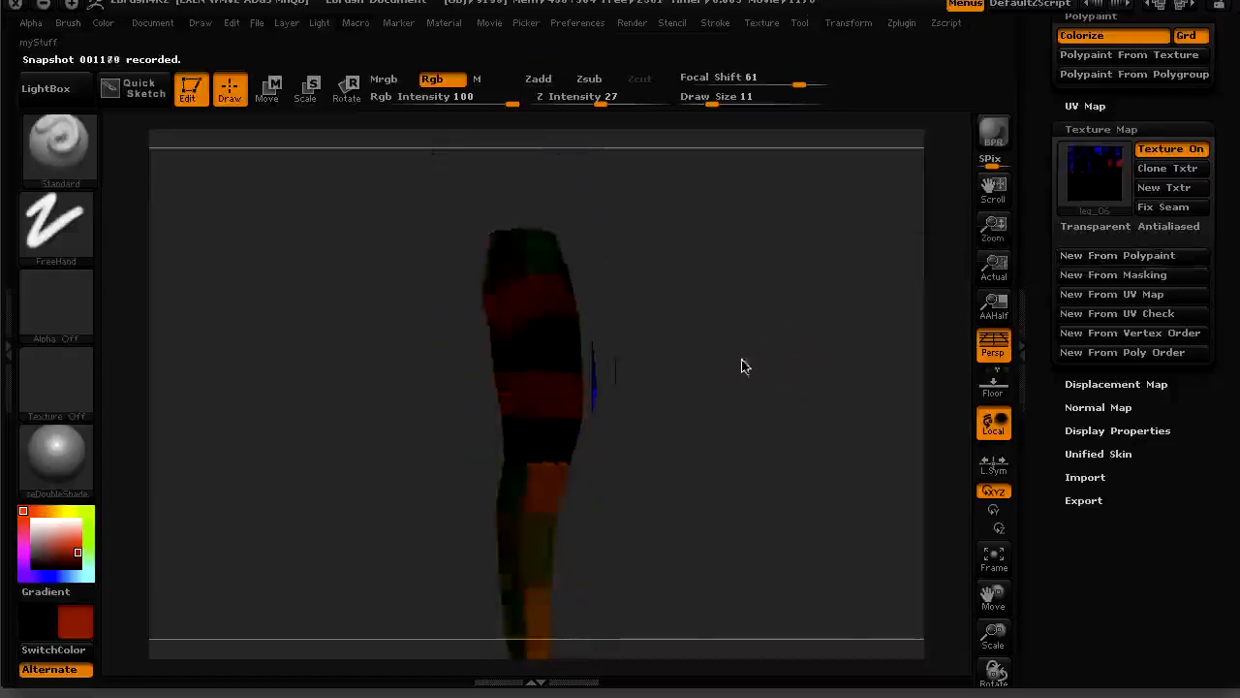
key(space)
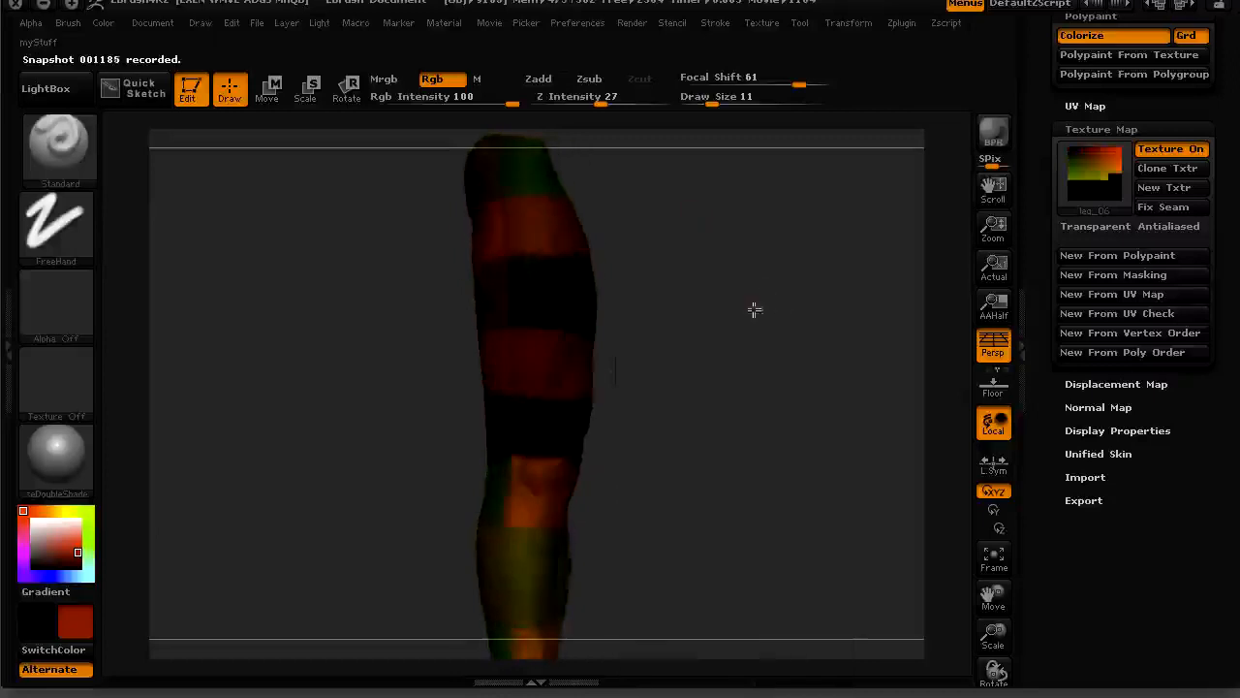
click(1095, 173)
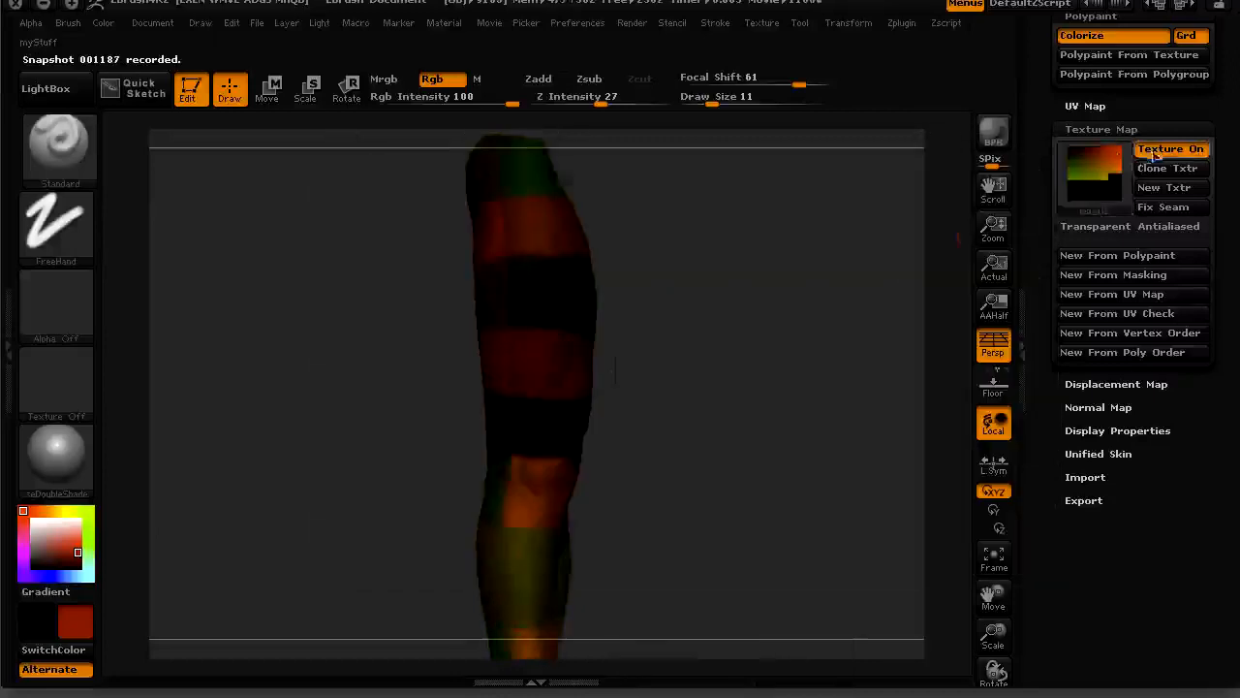
click(1171, 148)
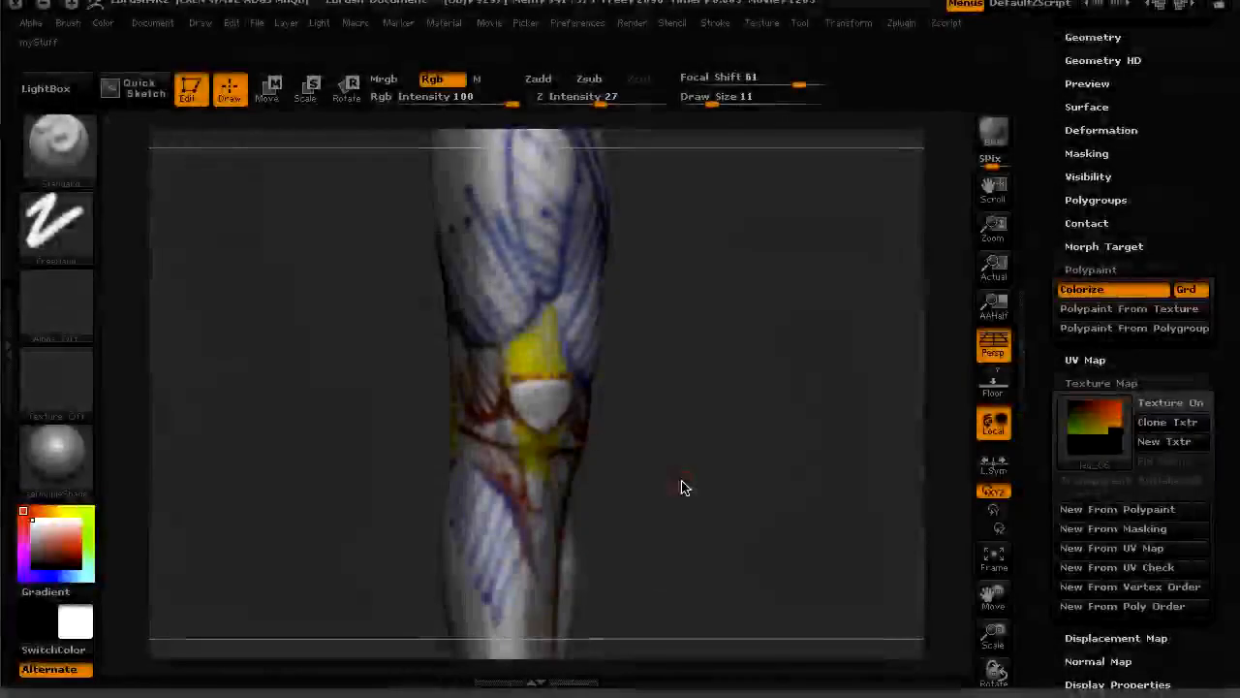
Step: Generate a texture from the high-resolution polypaint, examine it around the whole leg and turn its display off
drag(674, 424, 760, 462)
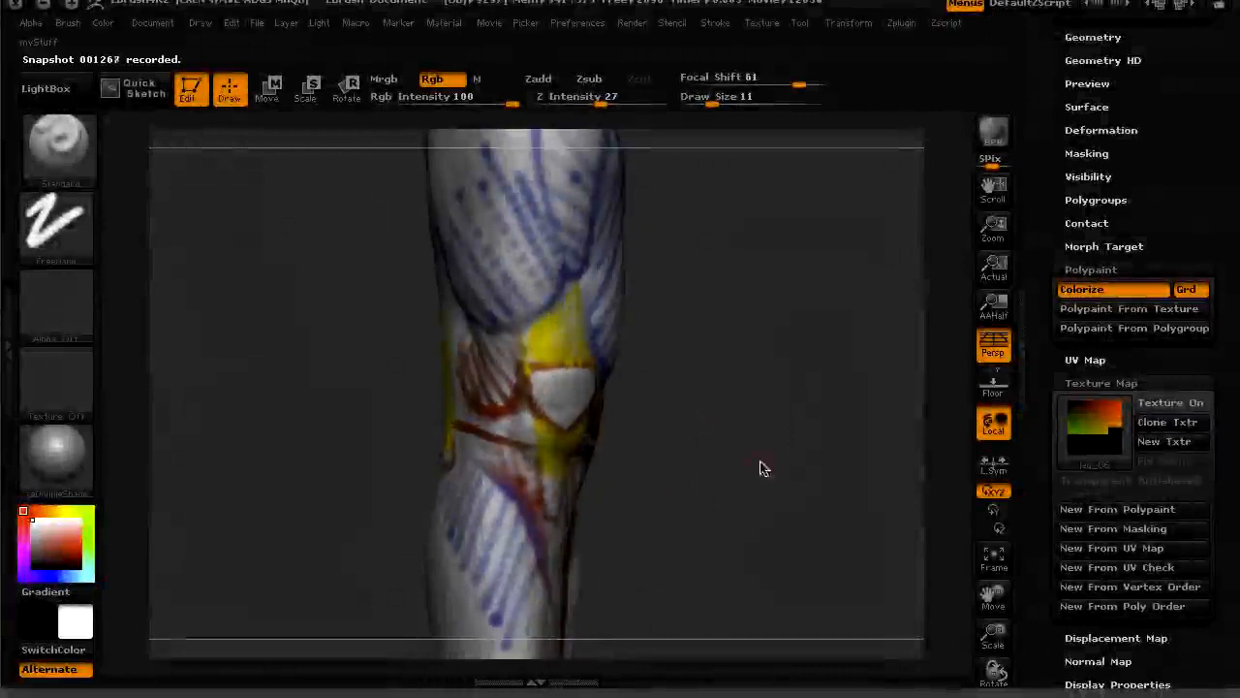
click(1085, 513)
drag(763, 441, 292, 492)
drag(754, 467, 664, 419)
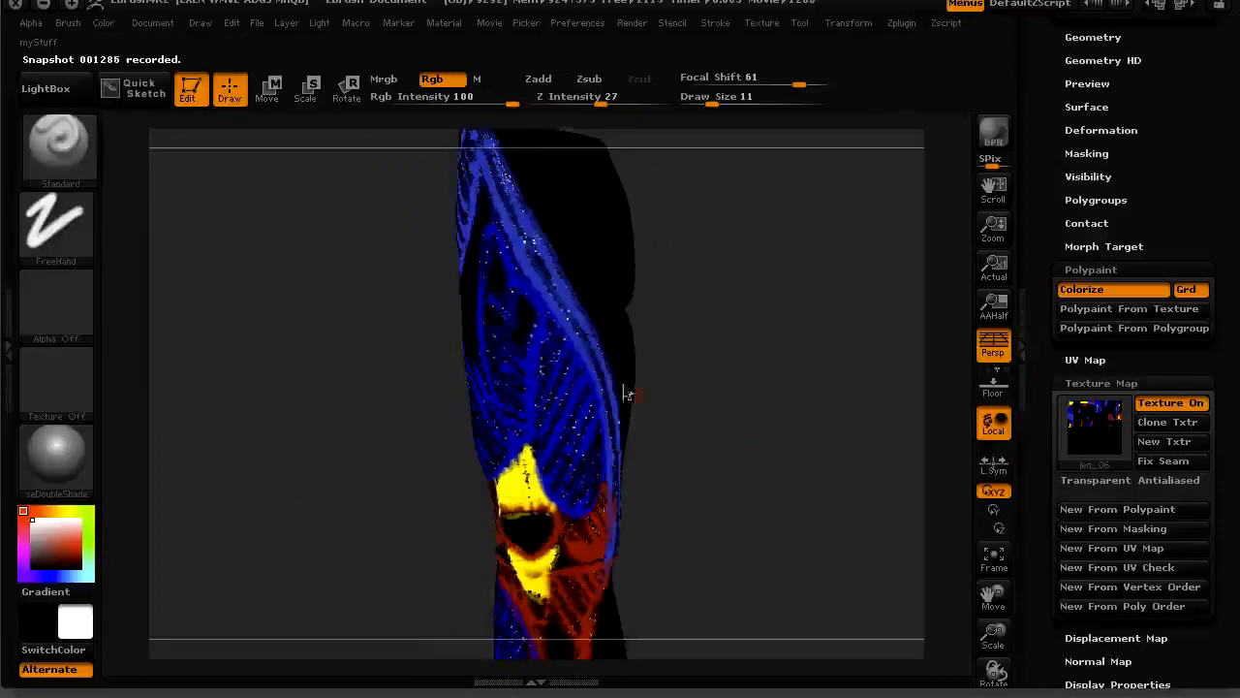
drag(743, 480, 731, 401)
drag(1042, 279, 1039, 424)
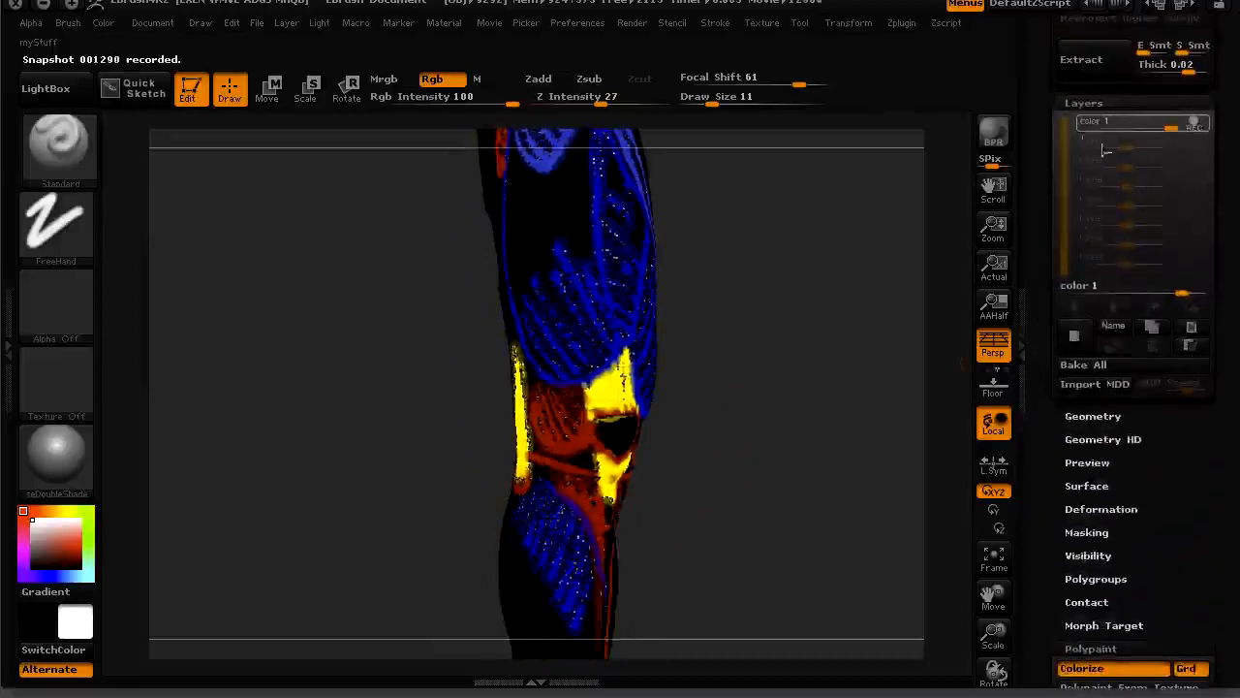
drag(1044, 477, 1029, 381)
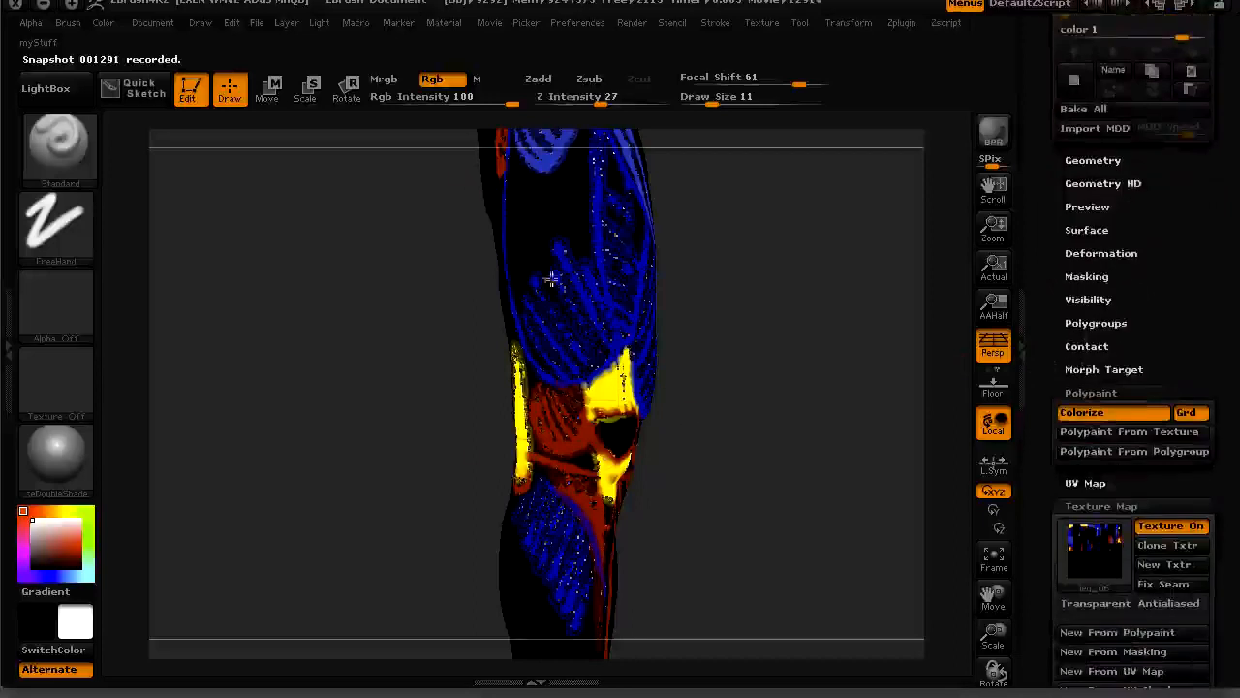
drag(786, 489, 494, 438)
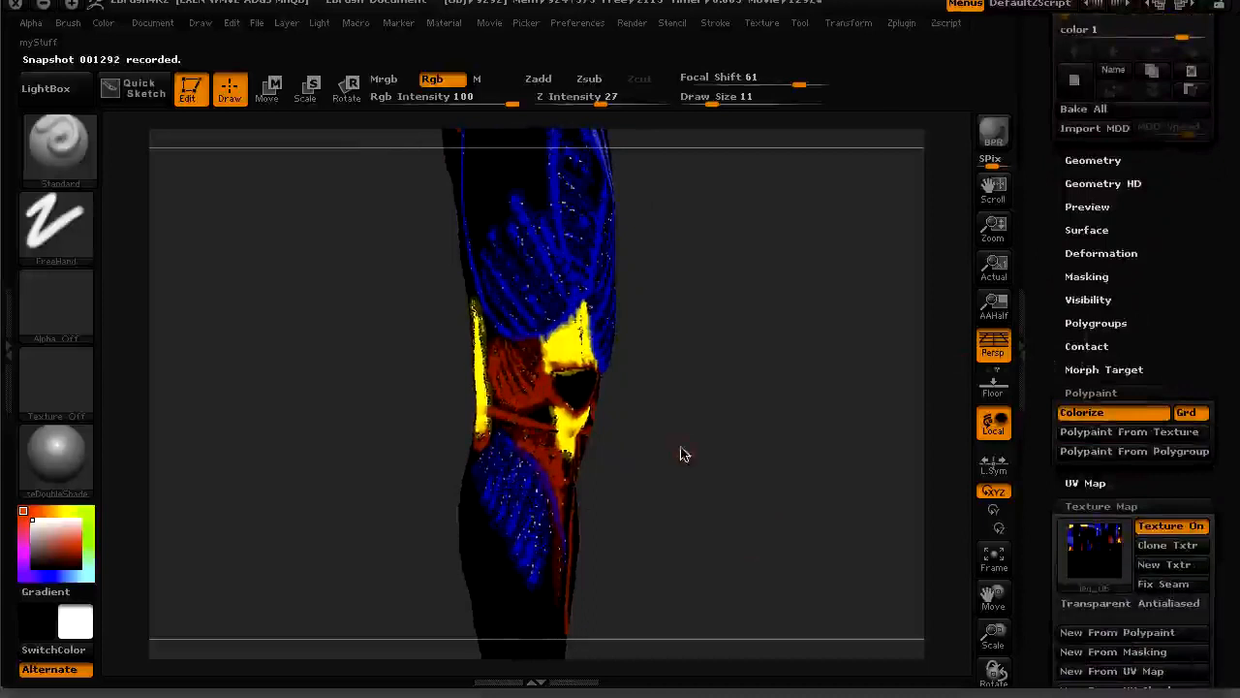
key(ctrl+z)
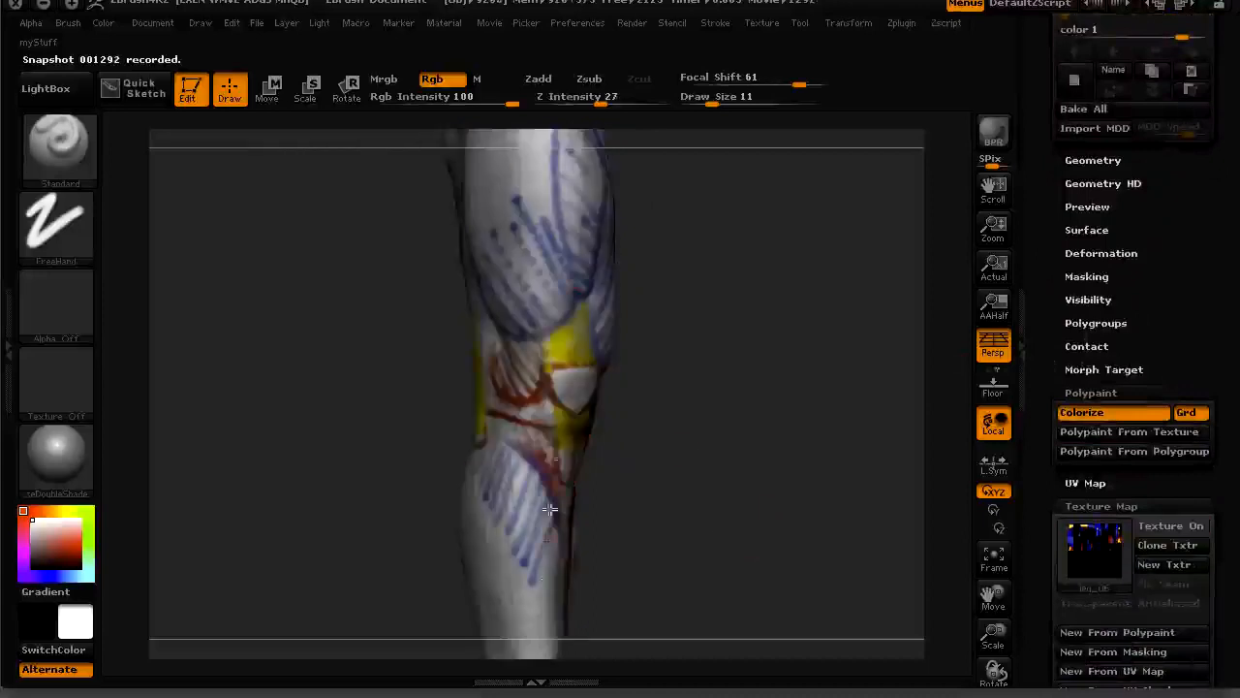
Step: Stop recording on the color 1 layer and hide the layer on the leg
drag(1038, 575, 1043, 546)
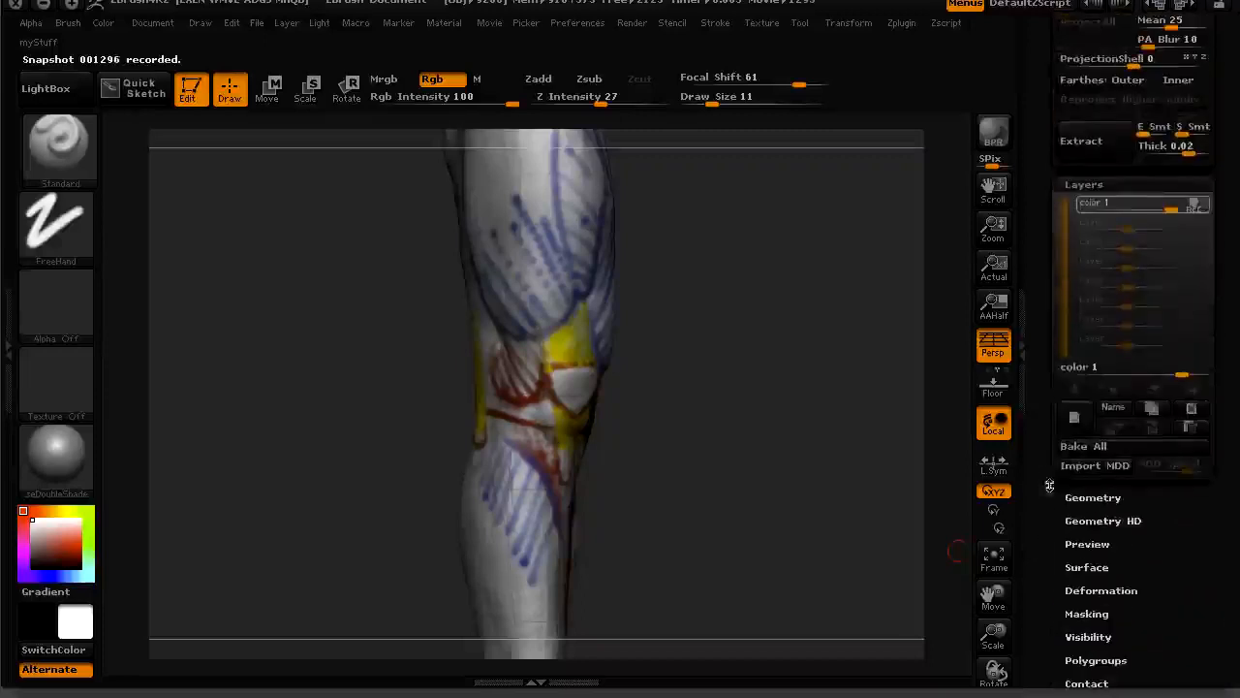
click(1198, 205)
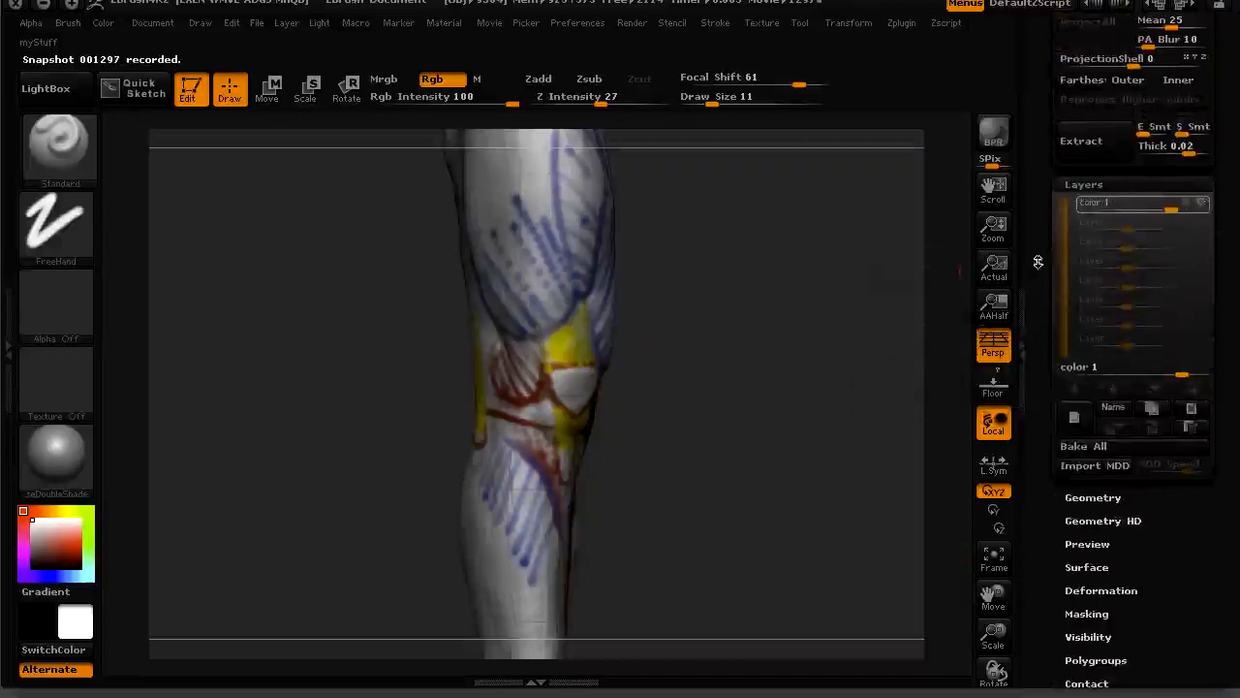
click(1203, 206)
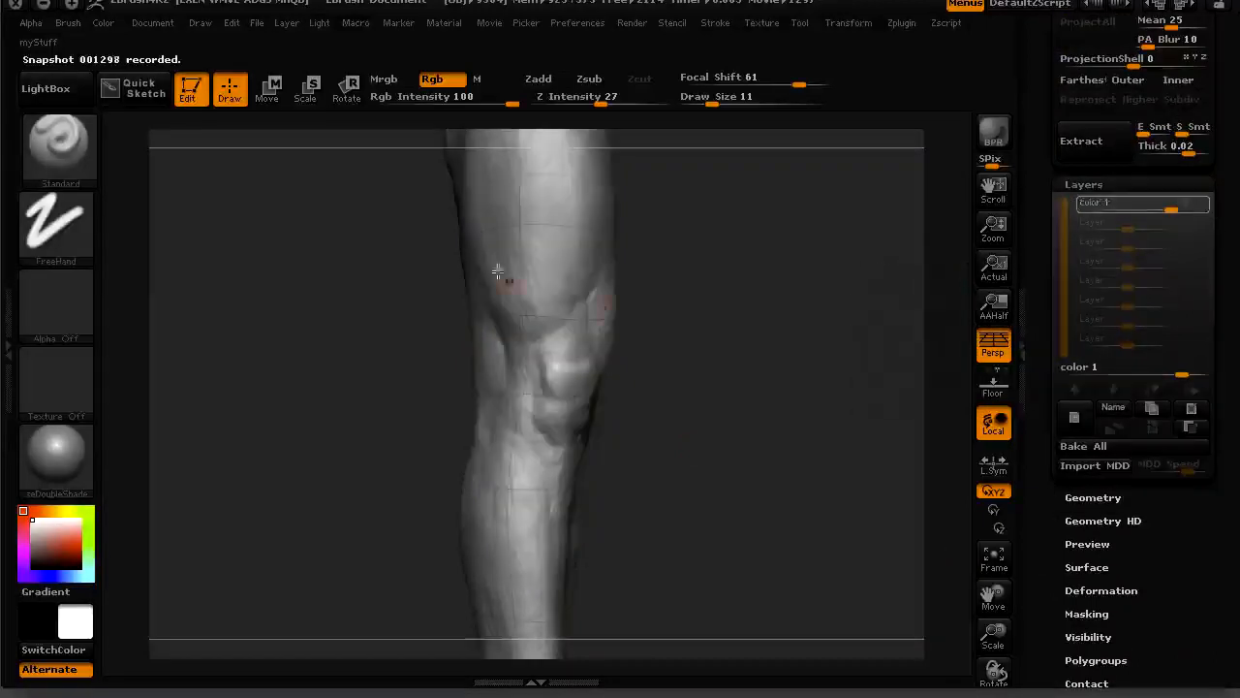
Step: Show the color 1 layer on the leg, create a new texture from the polypaint and inspect its preview
click(1200, 206)
drag(1040, 495, 1043, 381)
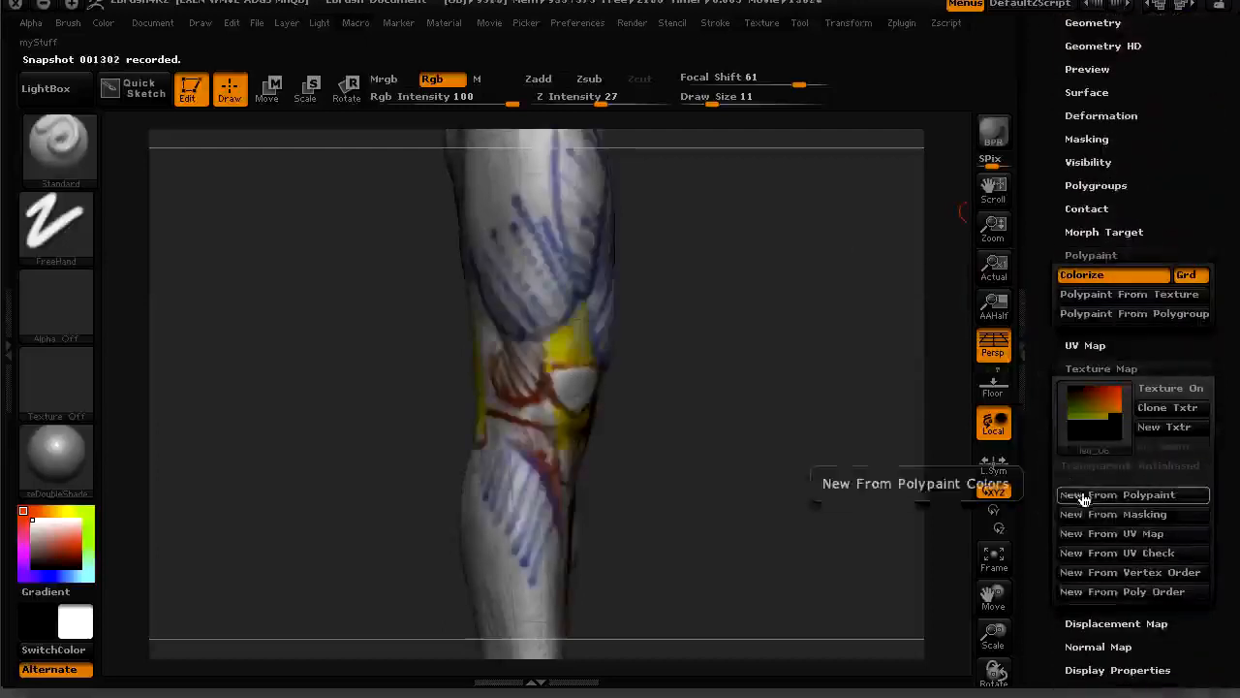
click(1066, 494)
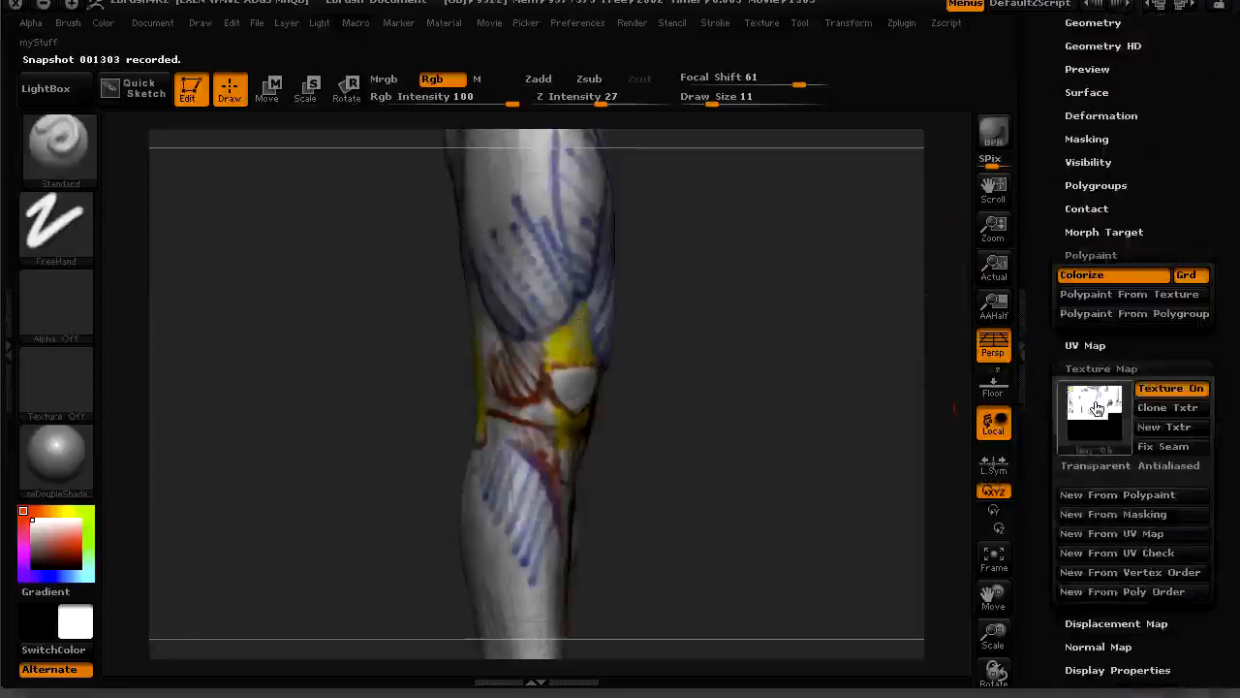
mouse_move(1093, 413)
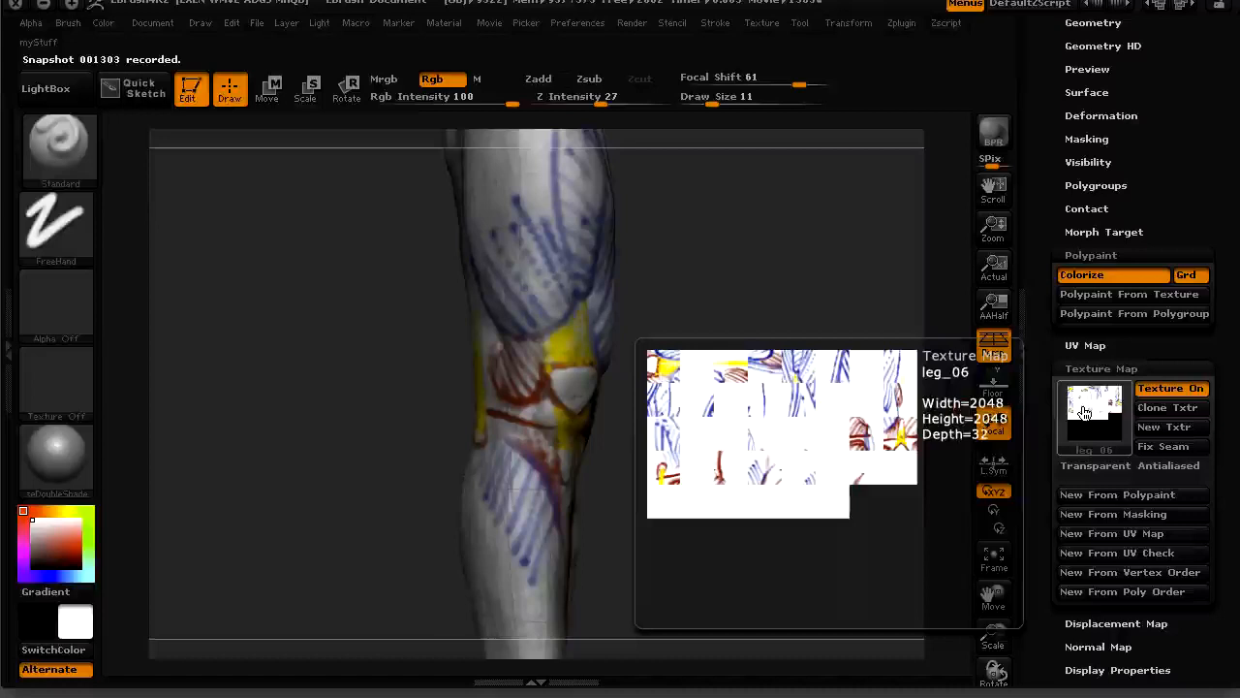
Step: Turn off polypaint colorizing on the leg and toggle the texture display off and back on to check the markings
drag(1049, 390, 1042, 426)
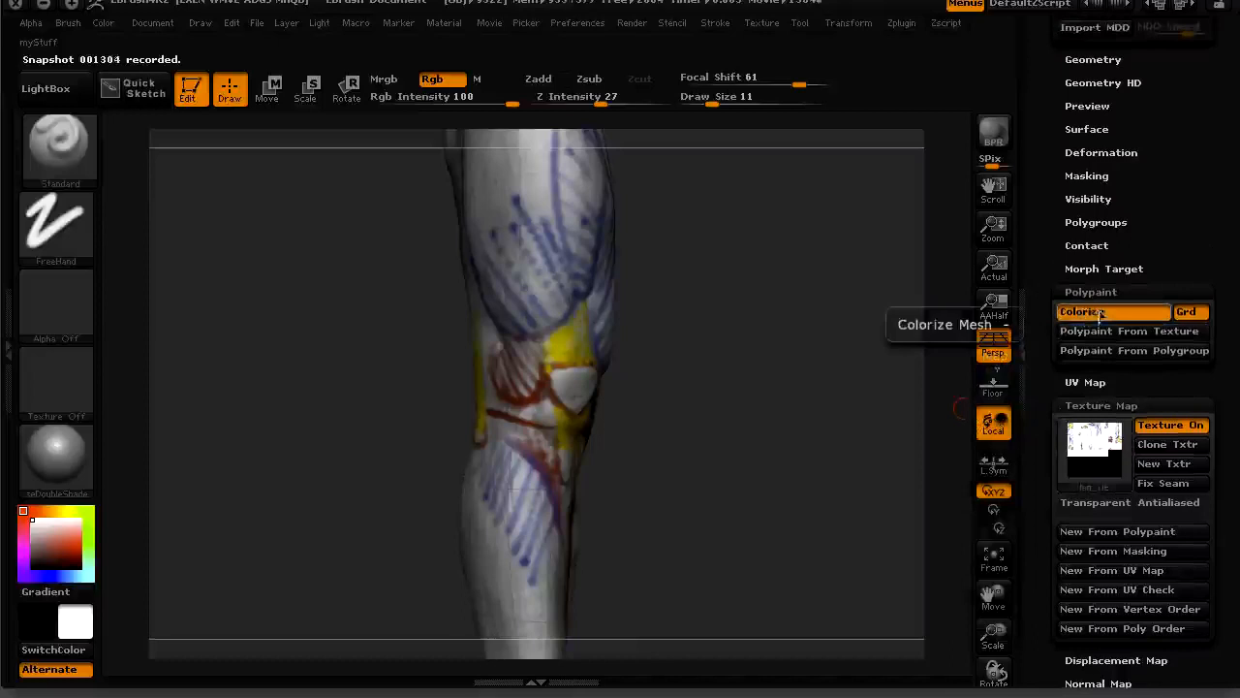
click(1100, 313)
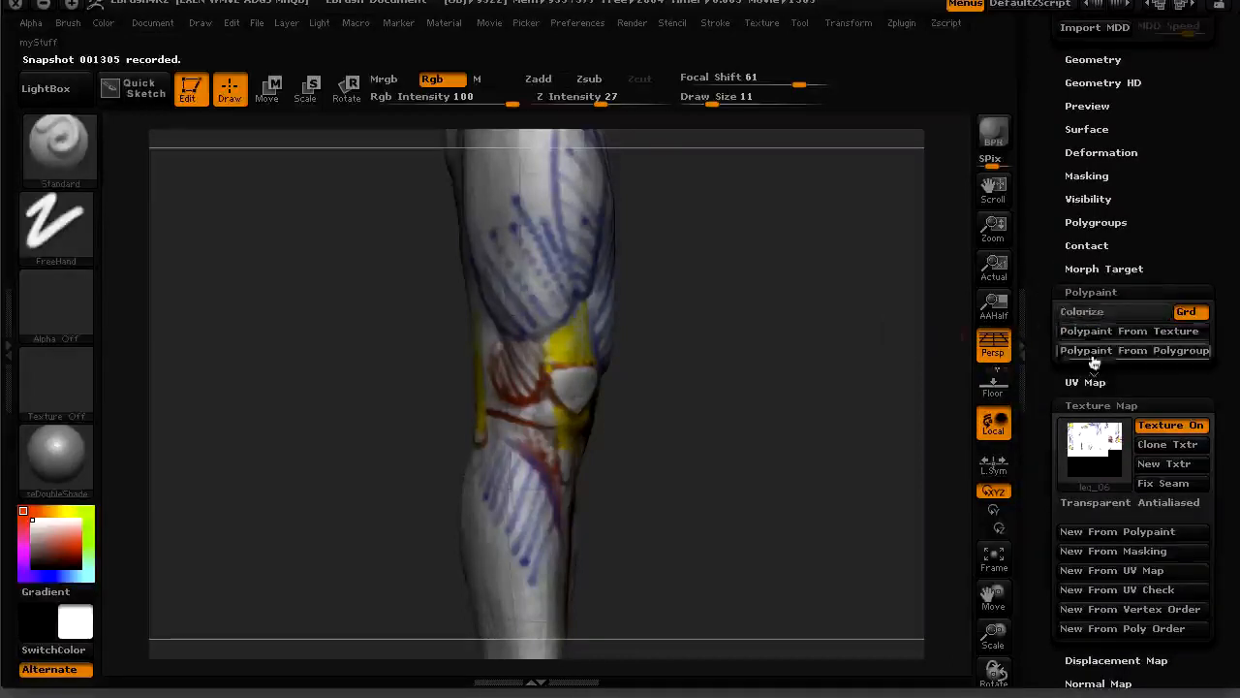
drag(793, 419, 808, 415)
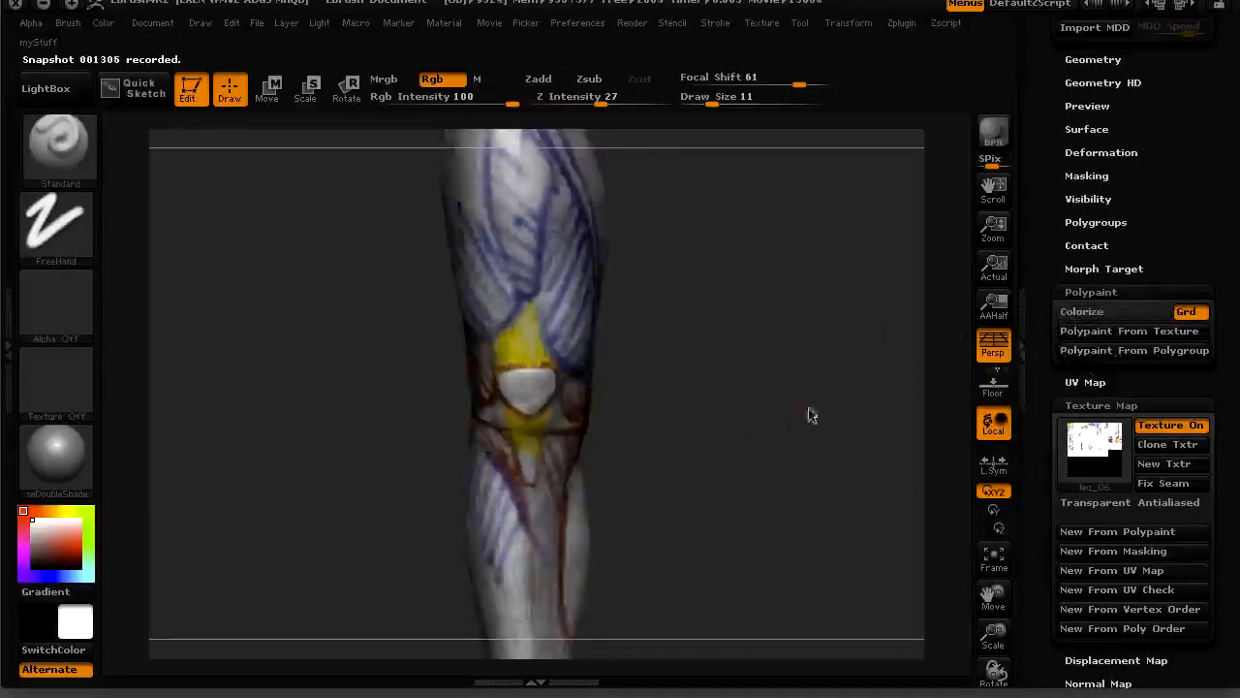
click(1173, 426)
click(1175, 427)
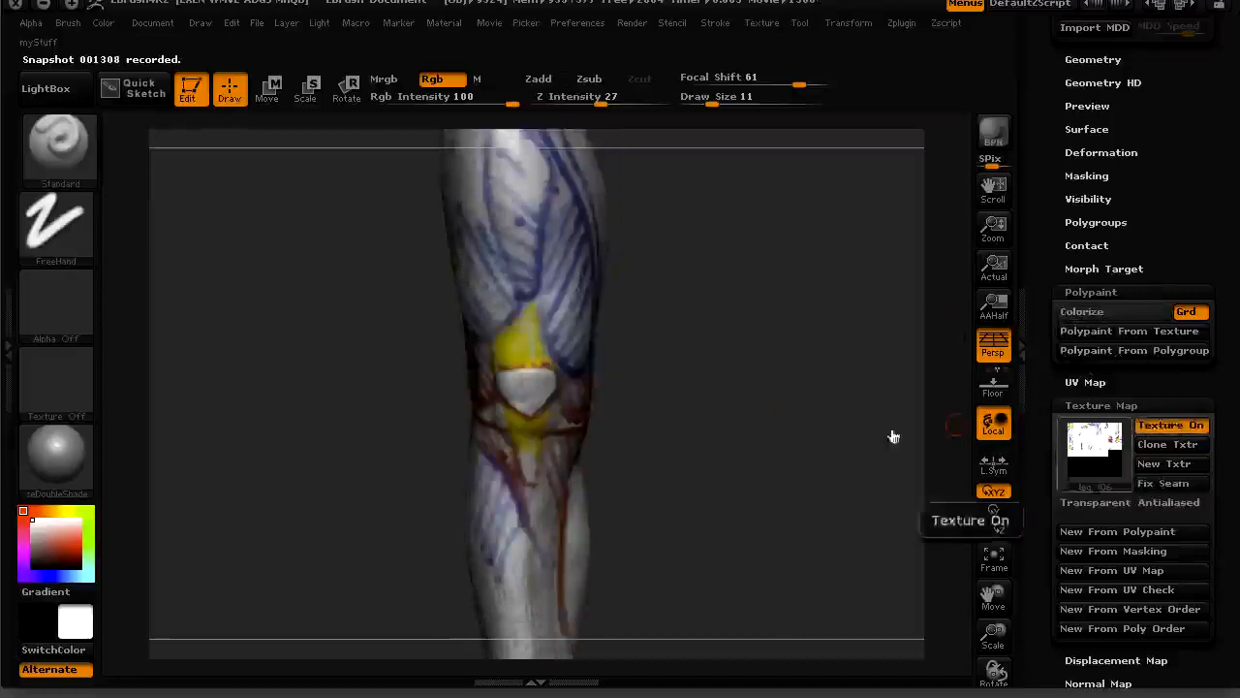
drag(911, 431, 850, 423)
click(1169, 427)
click(1169, 426)
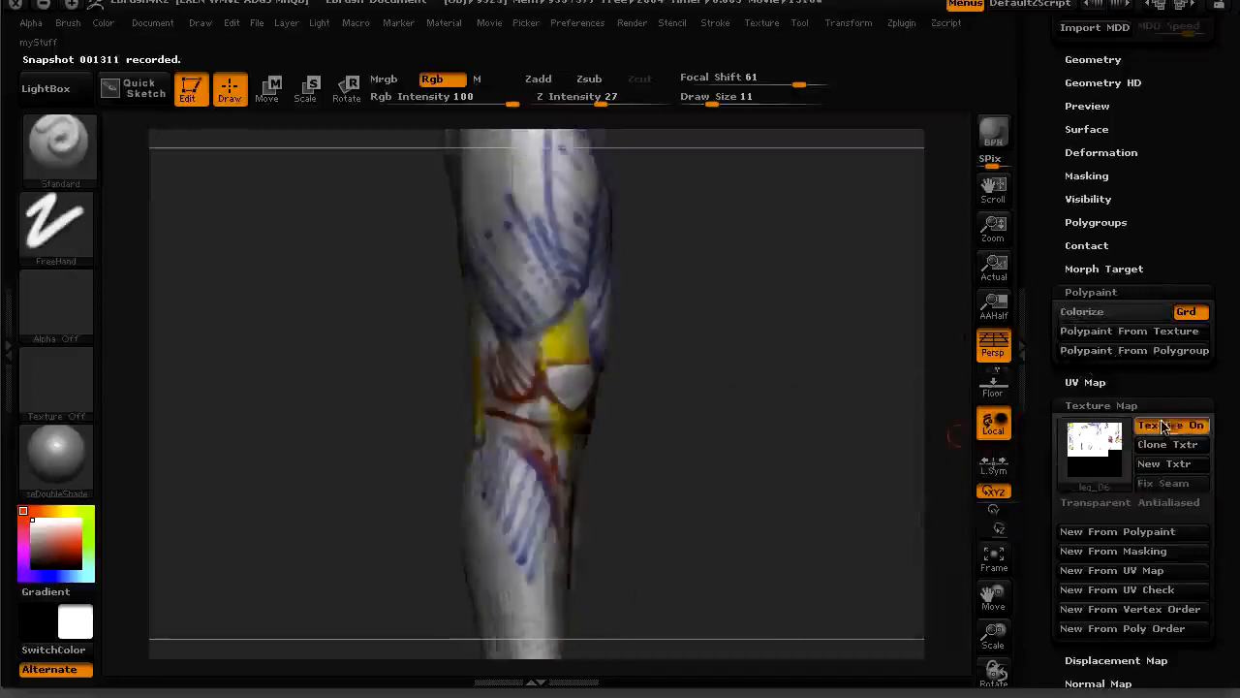
Step: Lower the leg to subdivision level 1 with the texture displayed, and raise it again to a slightly higher level
mouse_move(936, 421)
mouse_down()
mouse_move(717, 435)
mouse_move(781, 452)
mouse_move(731, 432)
mouse_move(708, 393)
mouse_up()
key(space)
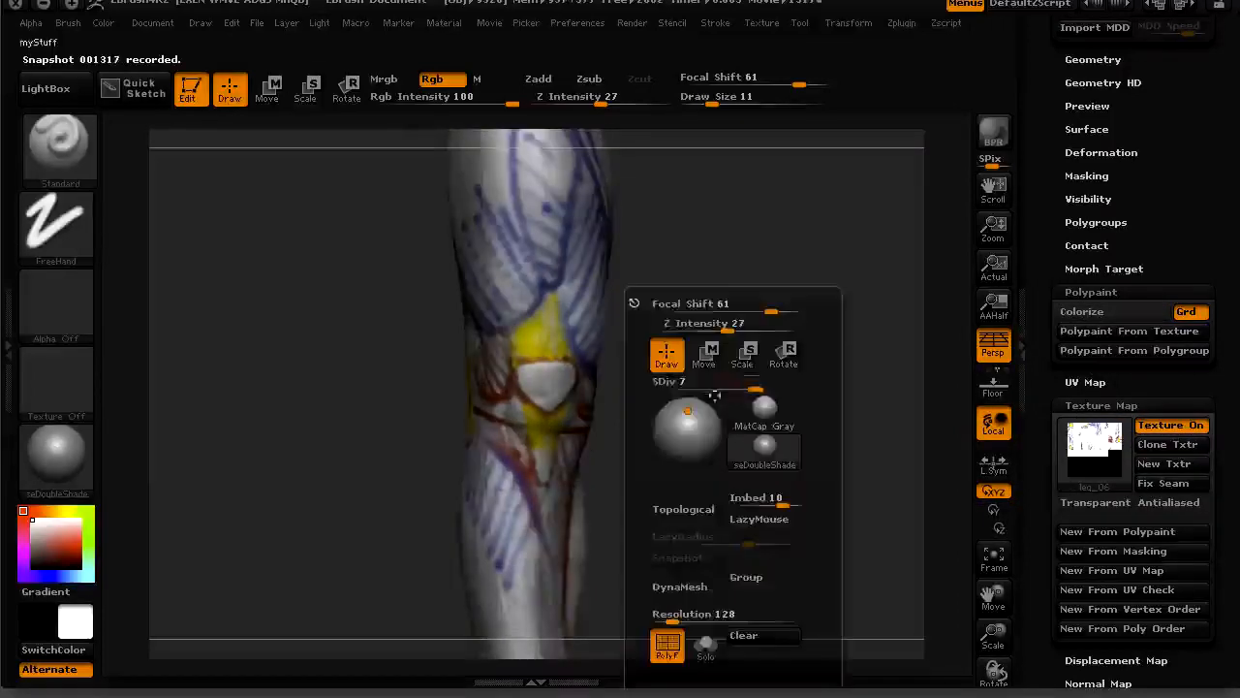
drag(706, 299, 748, 407)
key(space)
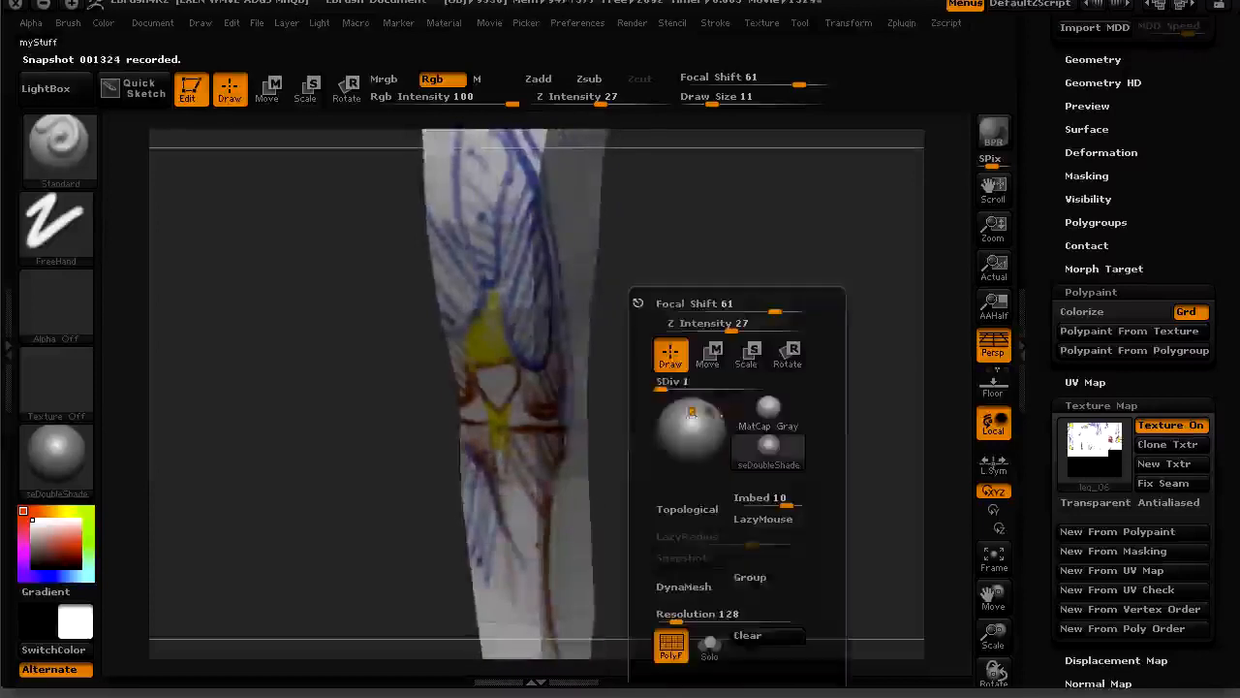
drag(673, 387, 691, 385)
mouse_move(645, 241)
mouse_down()
mouse_move(712, 342)
mouse_move(753, 354)
mouse_move(679, 362)
mouse_move(755, 401)
mouse_move(740, 413)
mouse_move(775, 407)
mouse_move(816, 424)
mouse_move(746, 450)
mouse_up()
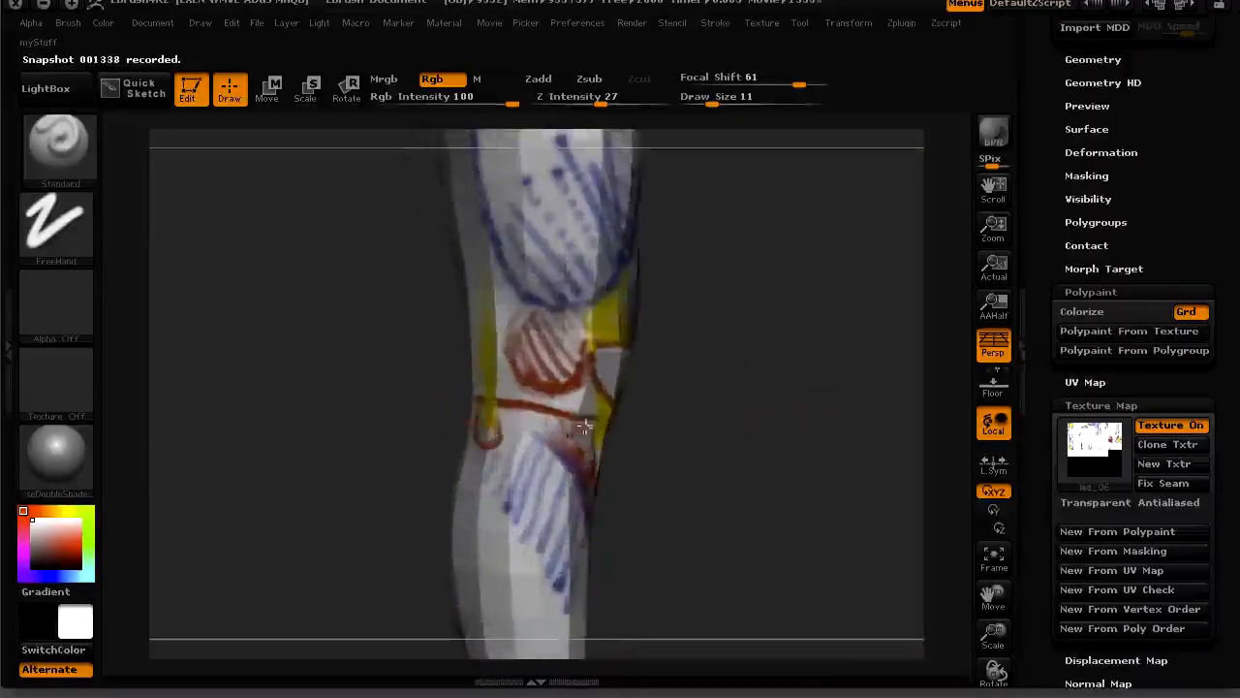
key(space)
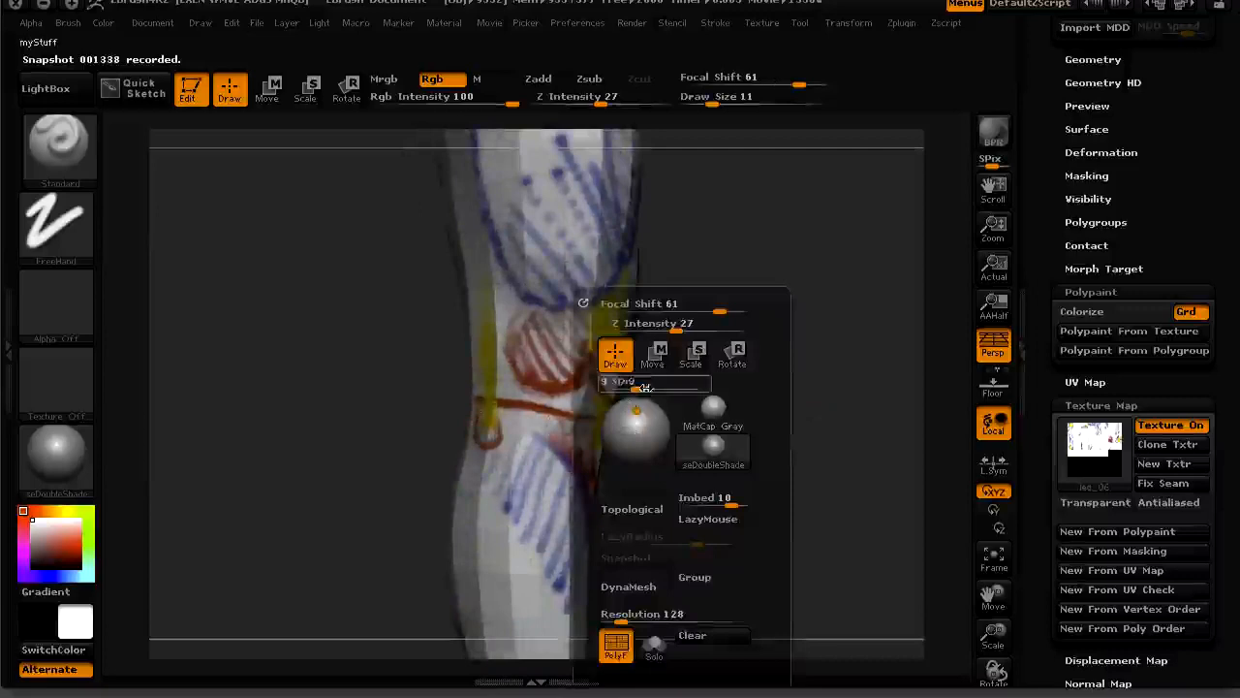
drag(783, 255, 747, 415)
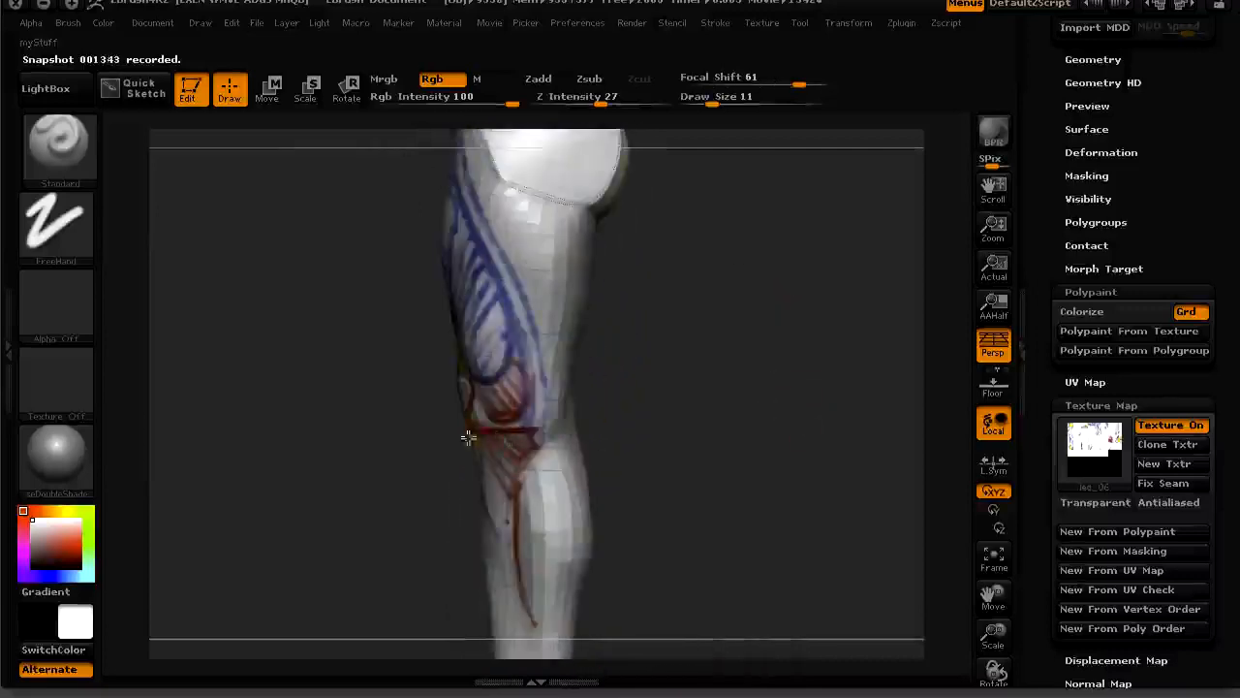
Step: Examine the textured anatomy markings around the whole low-resolution leg, from the hip to the knee and lower leg
drag(430, 461, 370, 475)
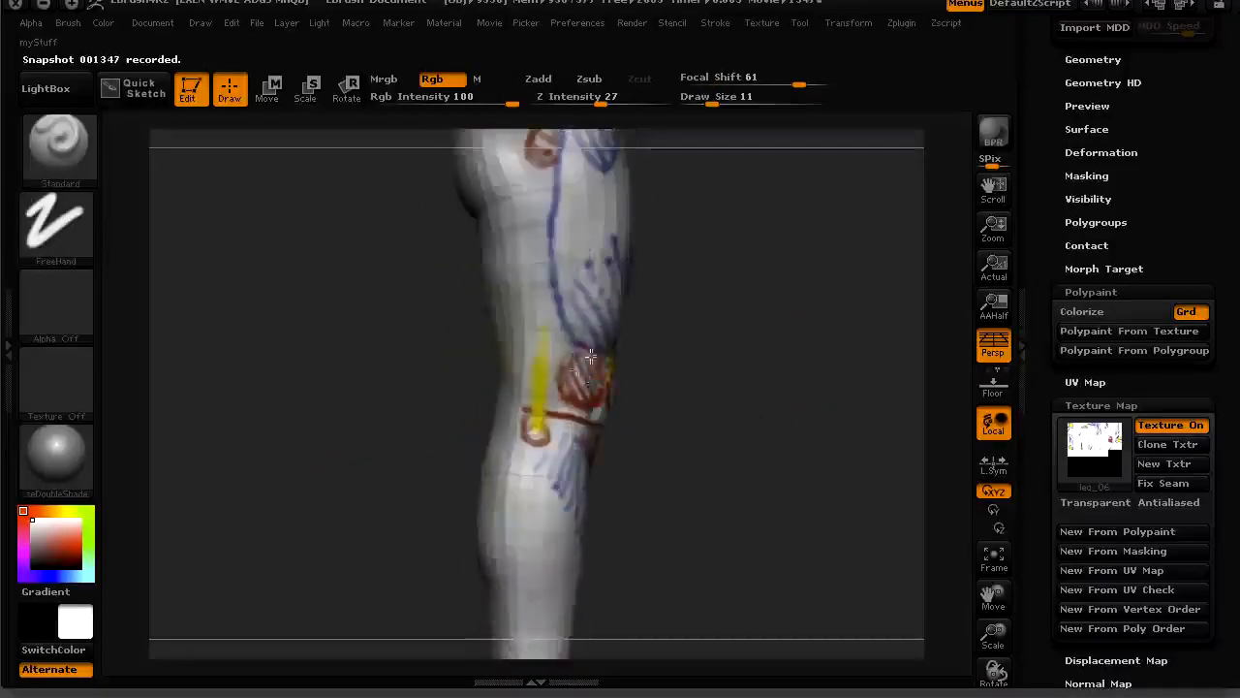
drag(612, 406, 576, 397)
drag(728, 423, 378, 441)
drag(589, 397, 399, 420)
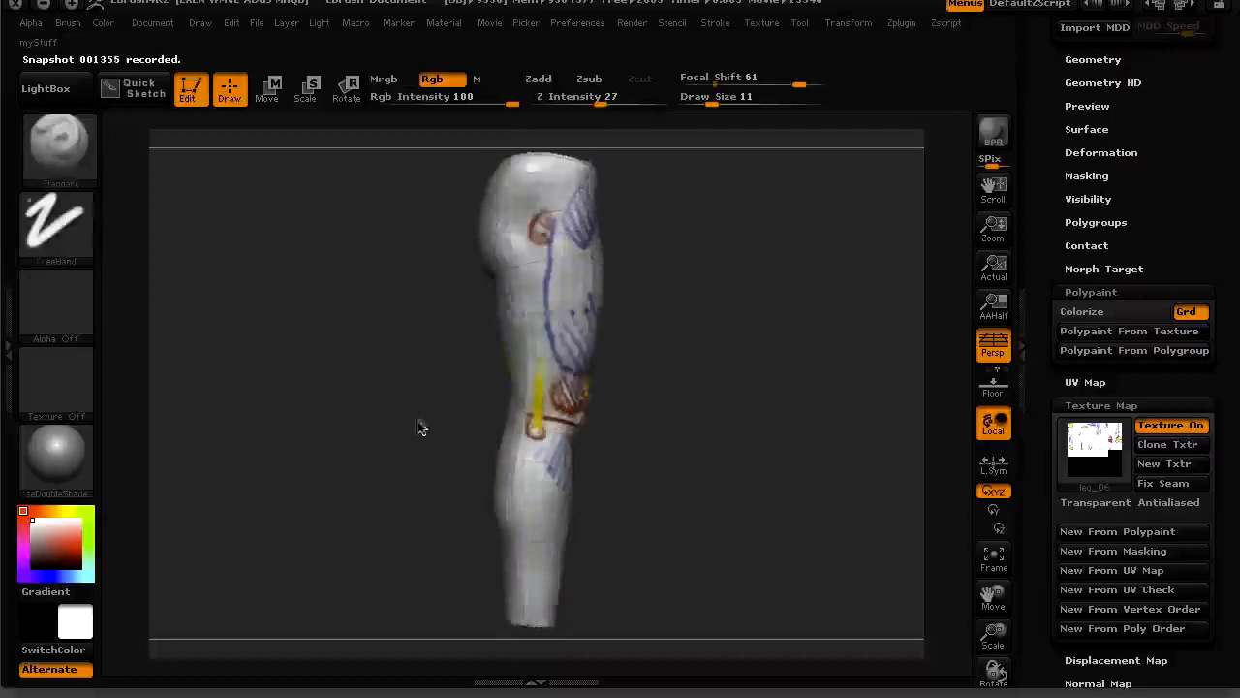
drag(670, 448, 690, 461)
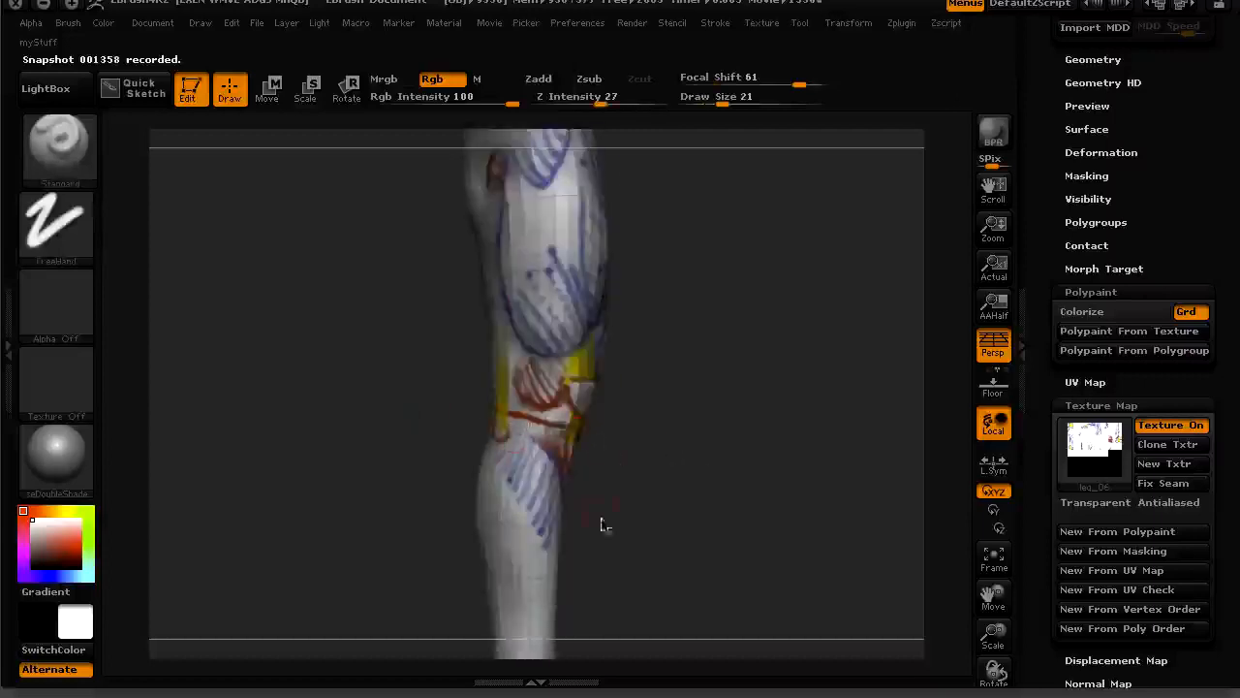
drag(684, 481, 548, 429)
drag(698, 446, 714, 426)
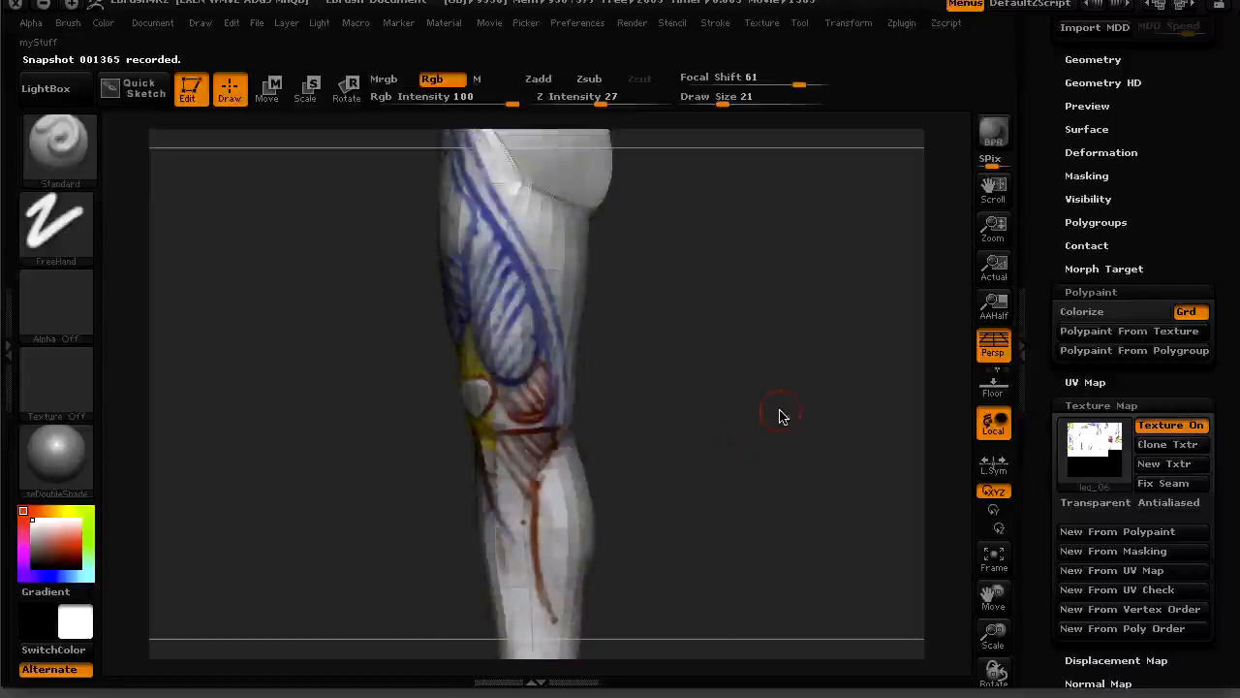
drag(710, 413, 759, 440)
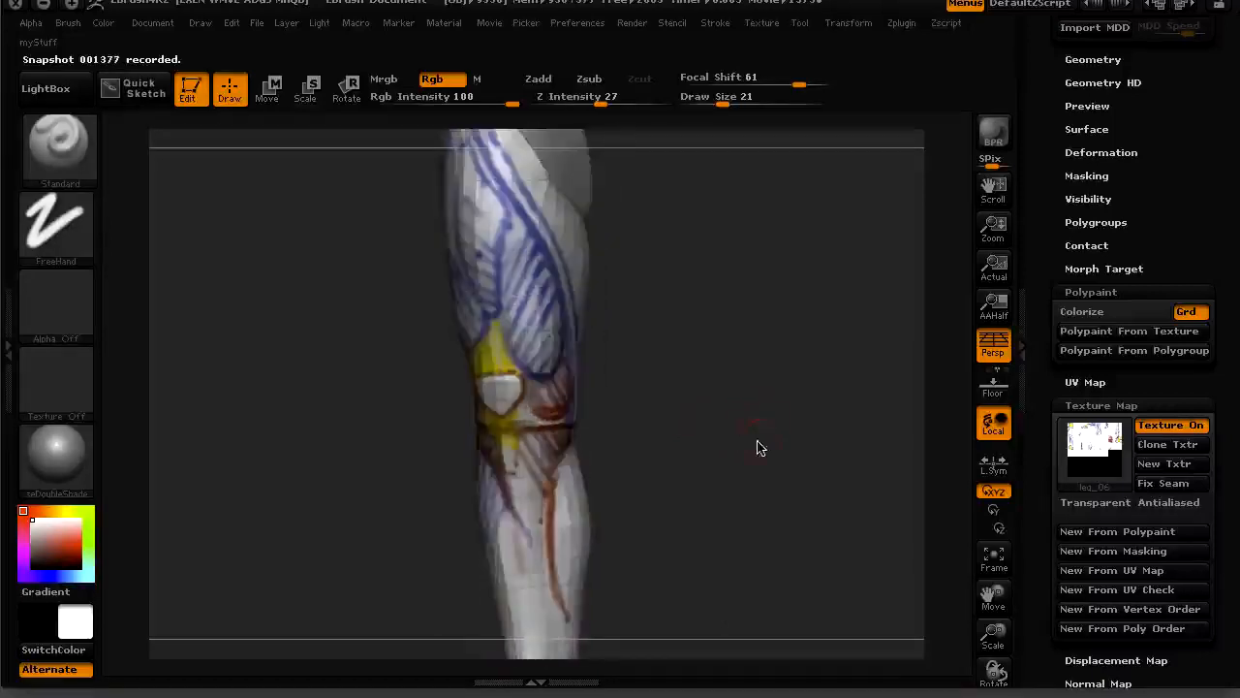